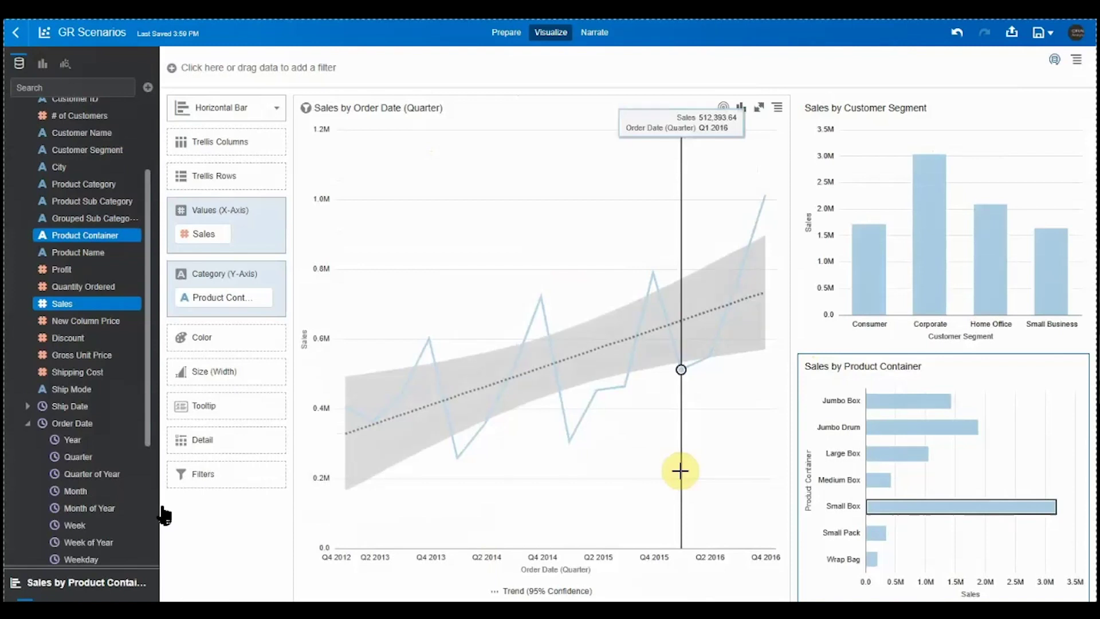
# Create a scenario from the GR_Sales_LRE model, found by searching the models for "sale".
pyautogui.scroll(4, 86, 395)
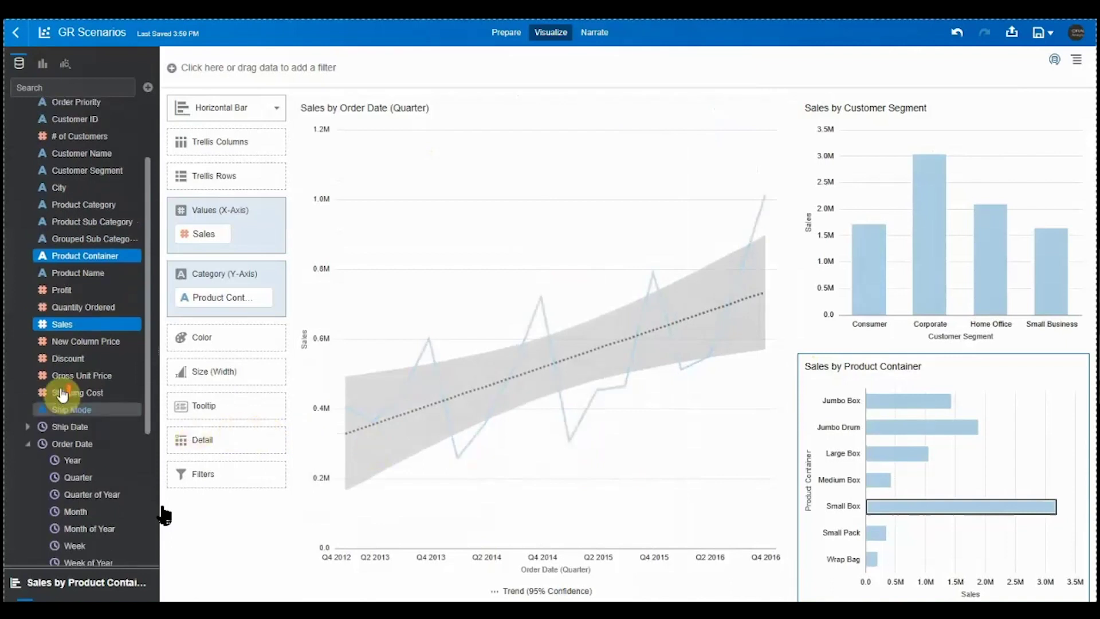
pyautogui.click(16, 113)
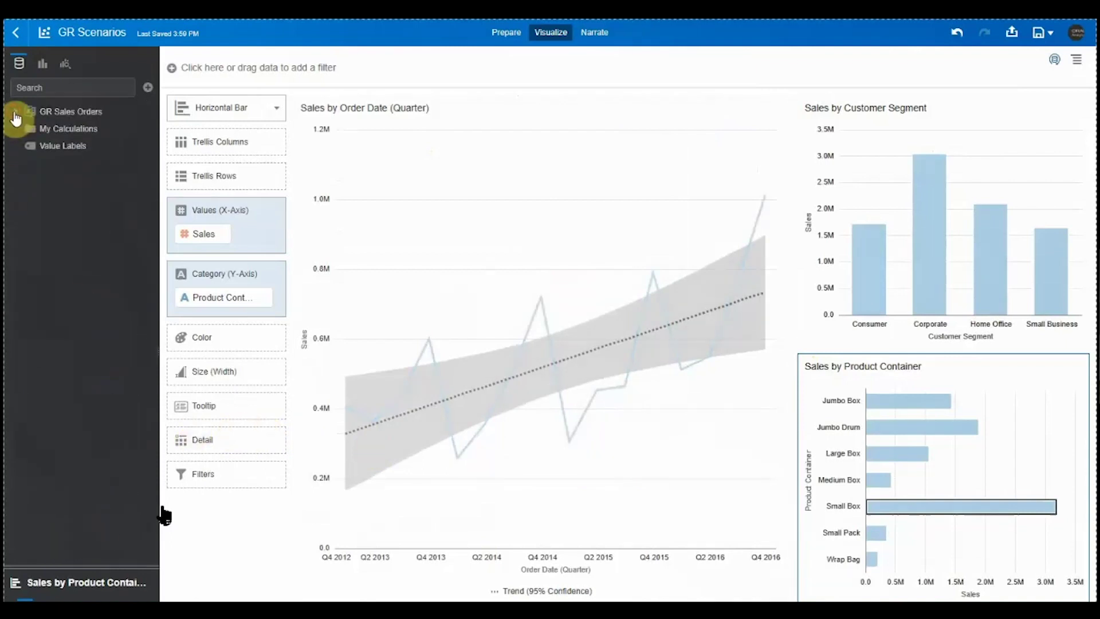
pyautogui.click(148, 87)
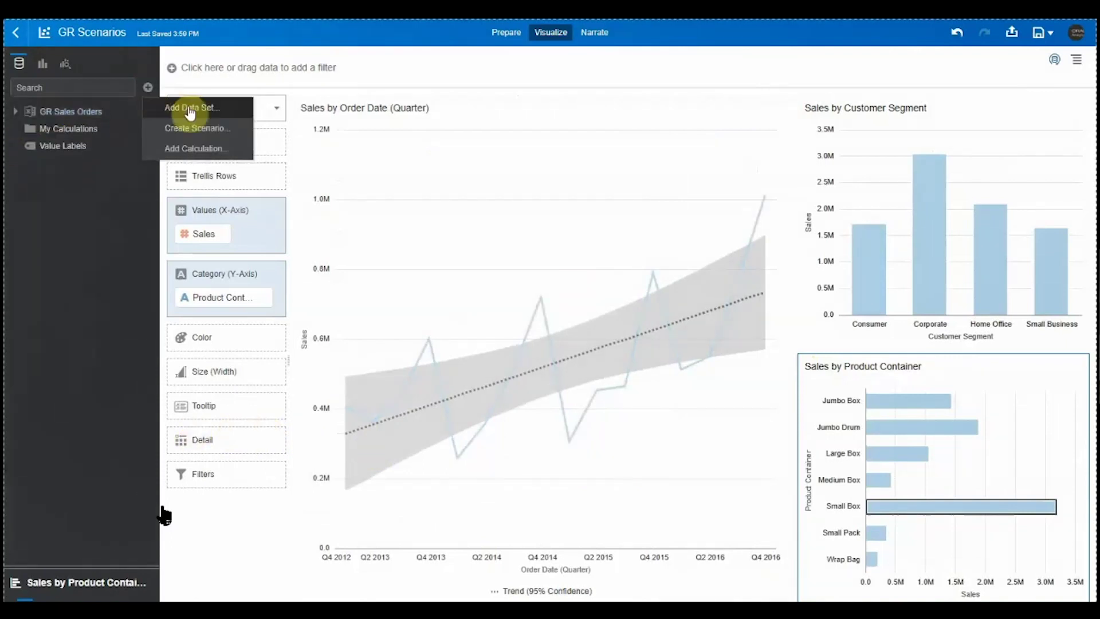
pyautogui.click(224, 135)
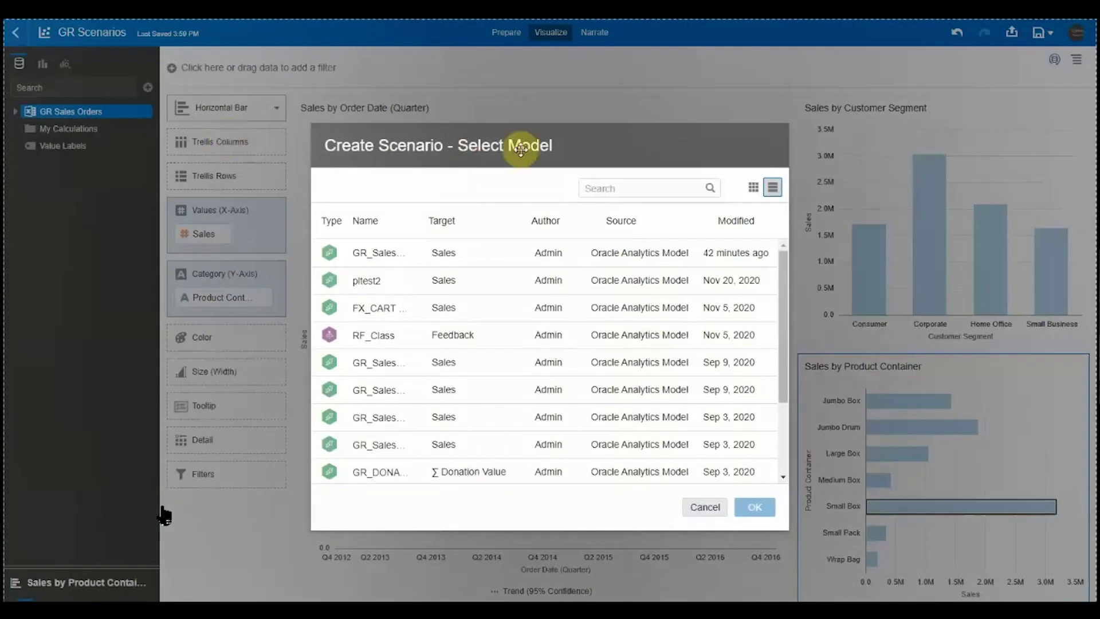
pyautogui.click(587, 189)
pyautogui.write('Sale')
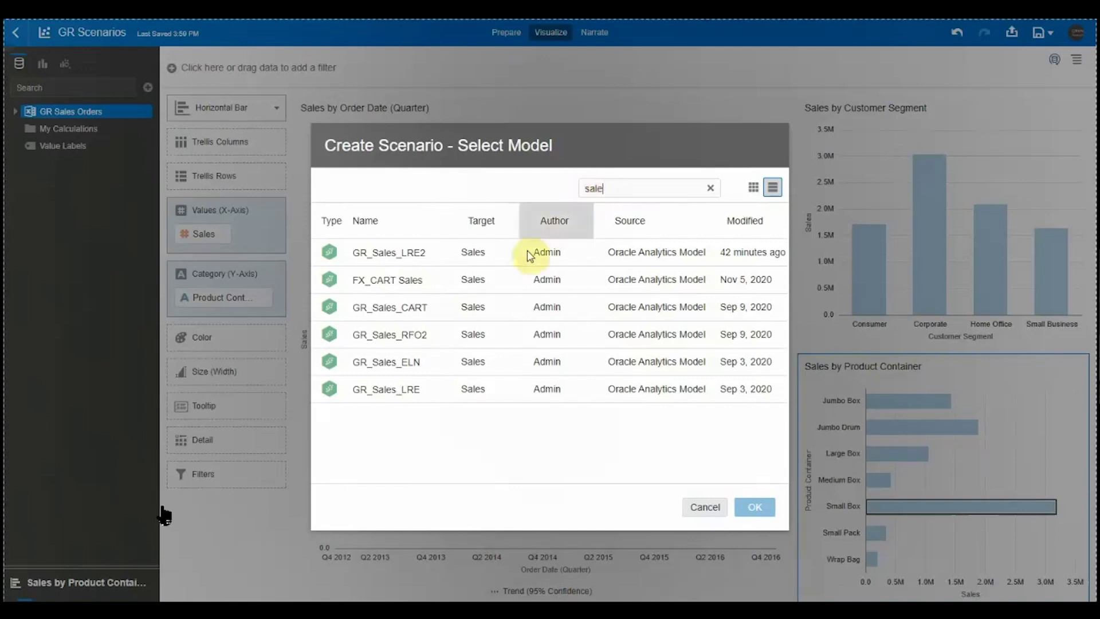
pyautogui.click(422, 389)
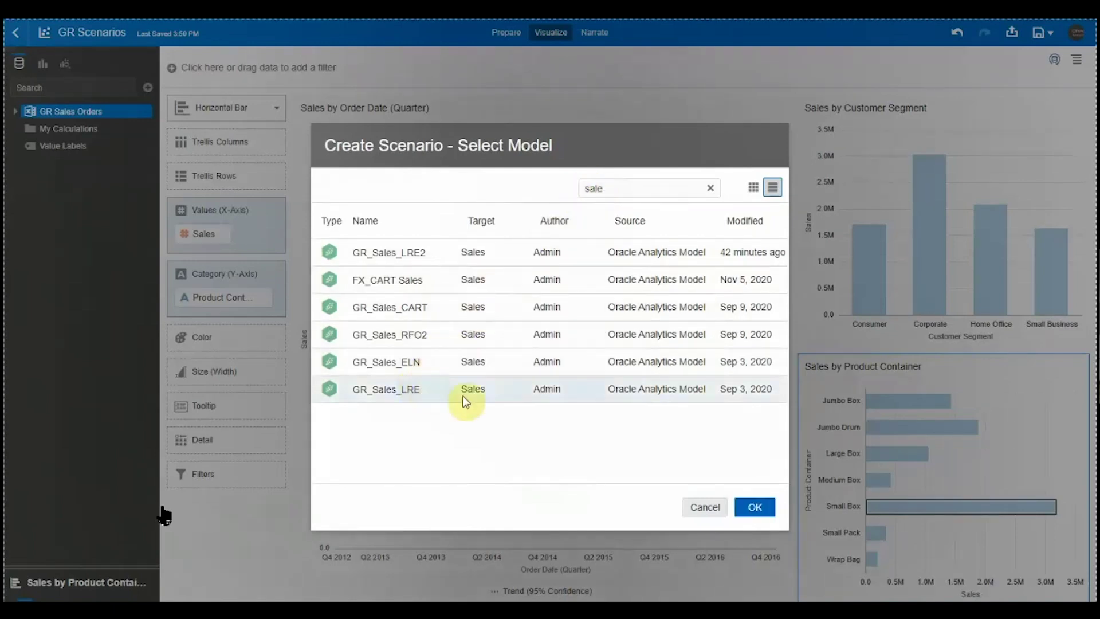
pyautogui.click(751, 507)
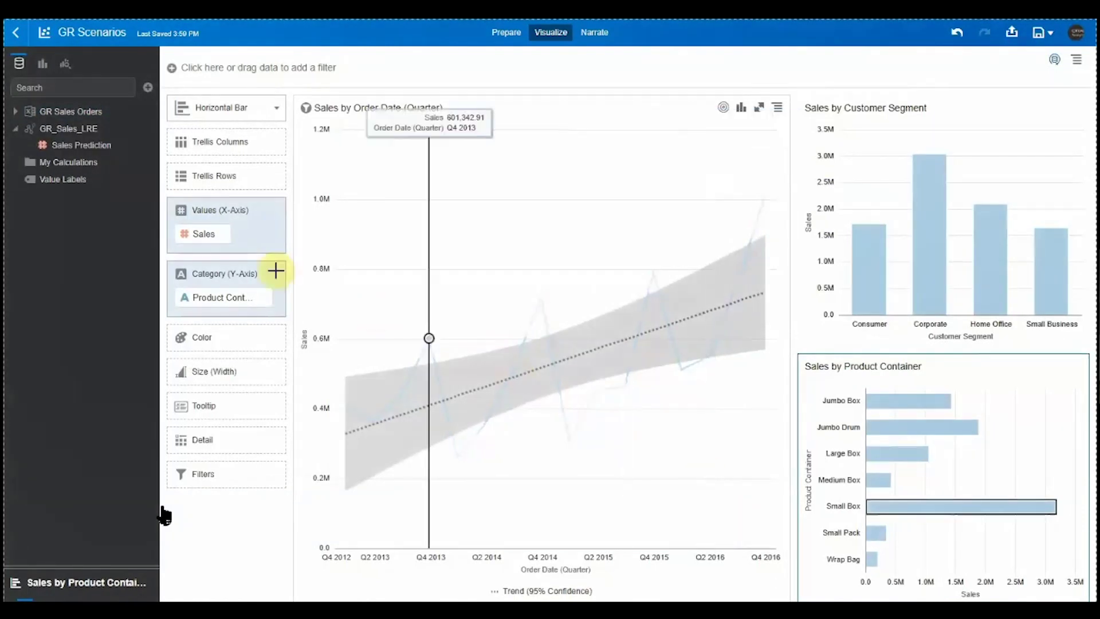
# Add the GR_Sales_LRE Sales Prediction to the quarterly line chart, the Customer Segment chart and the Product Container chart.
pyautogui.click(92, 145)
pyautogui.moveTo(169, 195); pyautogui.dragTo(216, 248)
pyautogui.click(240, 259)
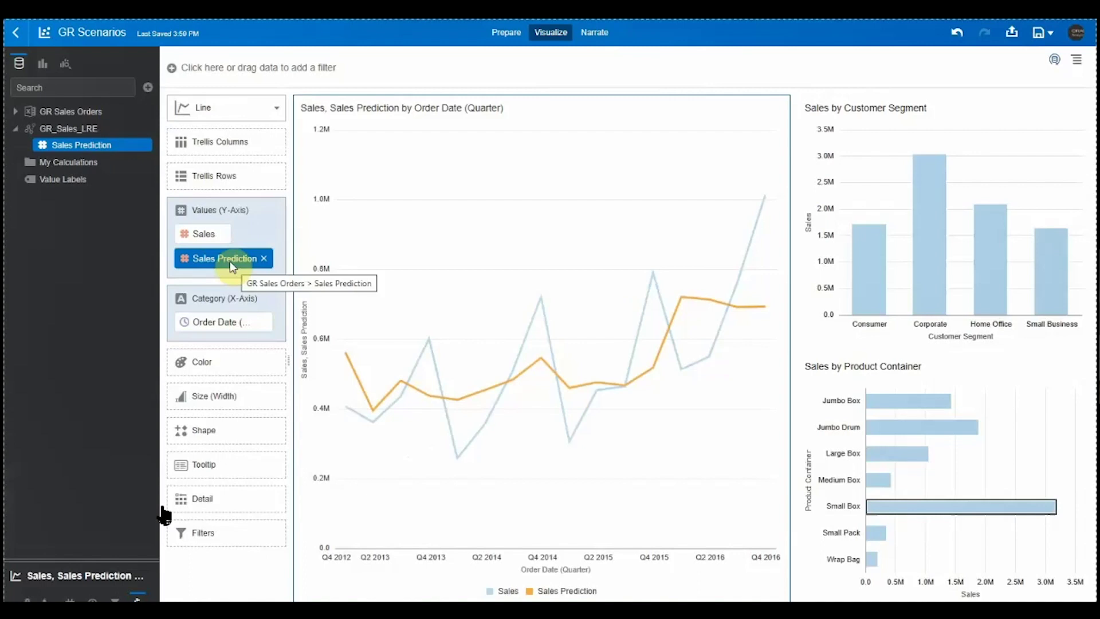
pyautogui.moveTo(106, 152); pyautogui.dragTo(820, 267)
pyautogui.moveTo(128, 142); pyautogui.dragTo(996, 584)
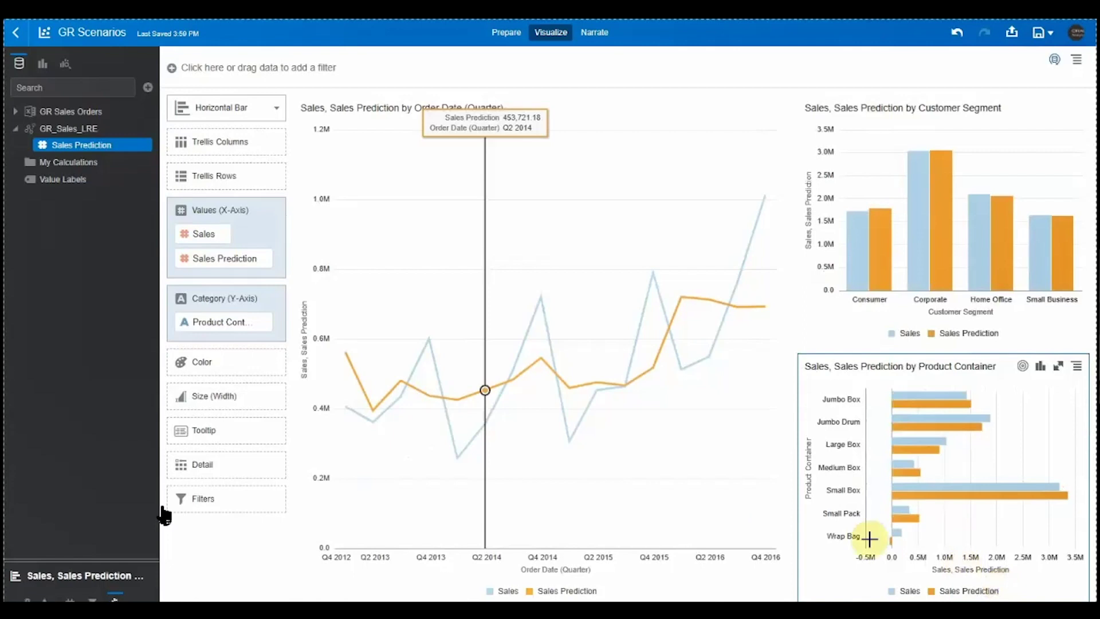
# Create a second scenario from the GR_Sales_CART model, found by searching the models for "sale".
pyautogui.click(150, 96)
pyautogui.click(205, 138)
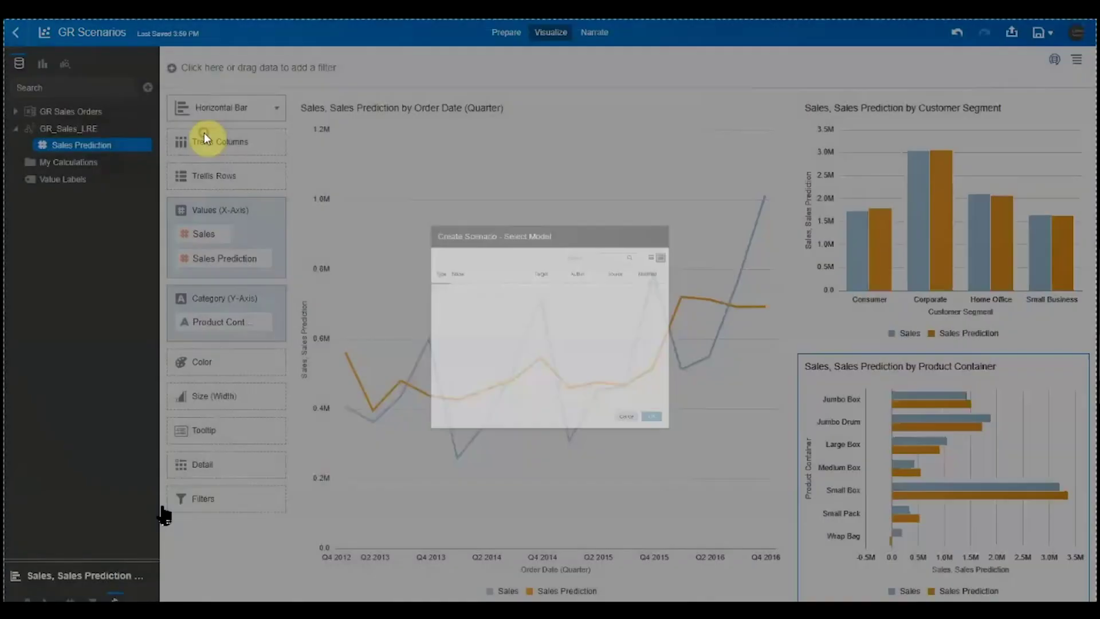
pyautogui.click(624, 185)
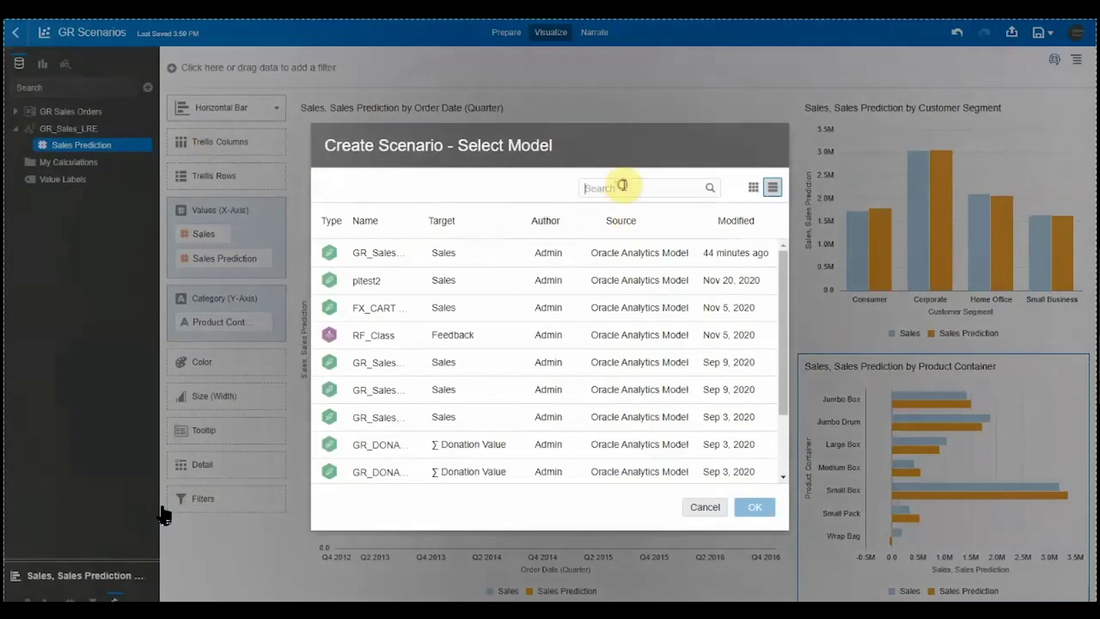
pyautogui.write('sale')
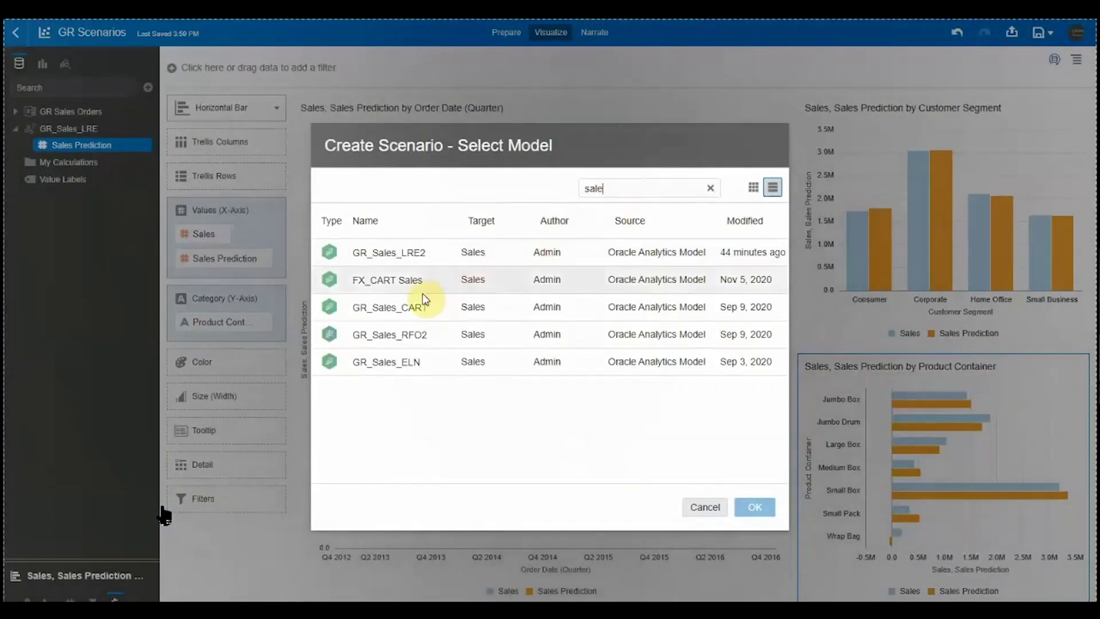
pyautogui.click(410, 306)
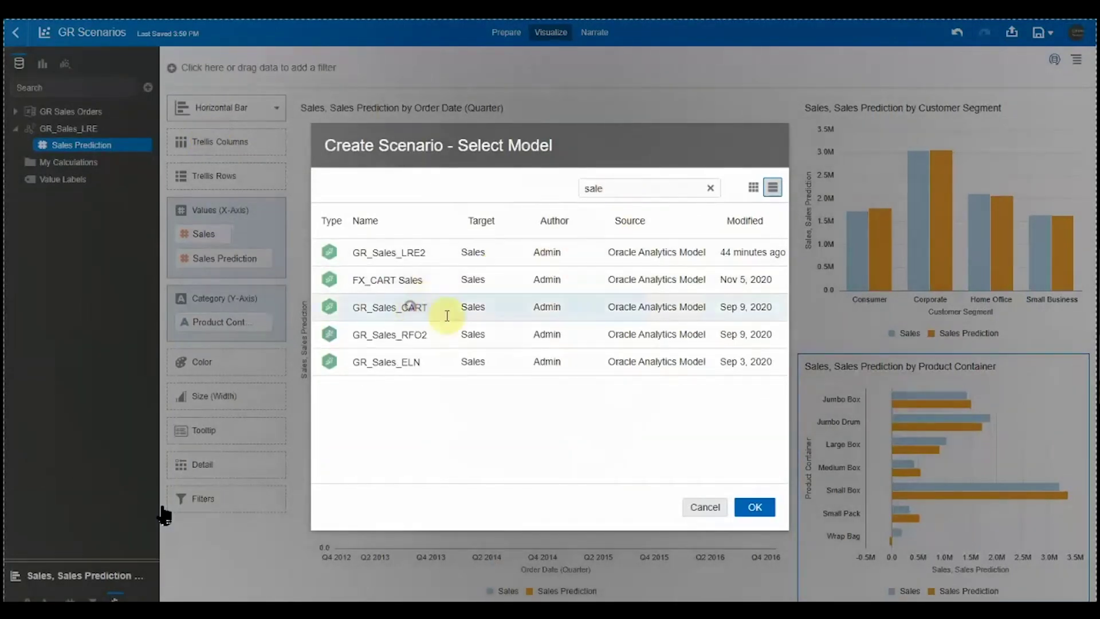
pyautogui.click(753, 507)
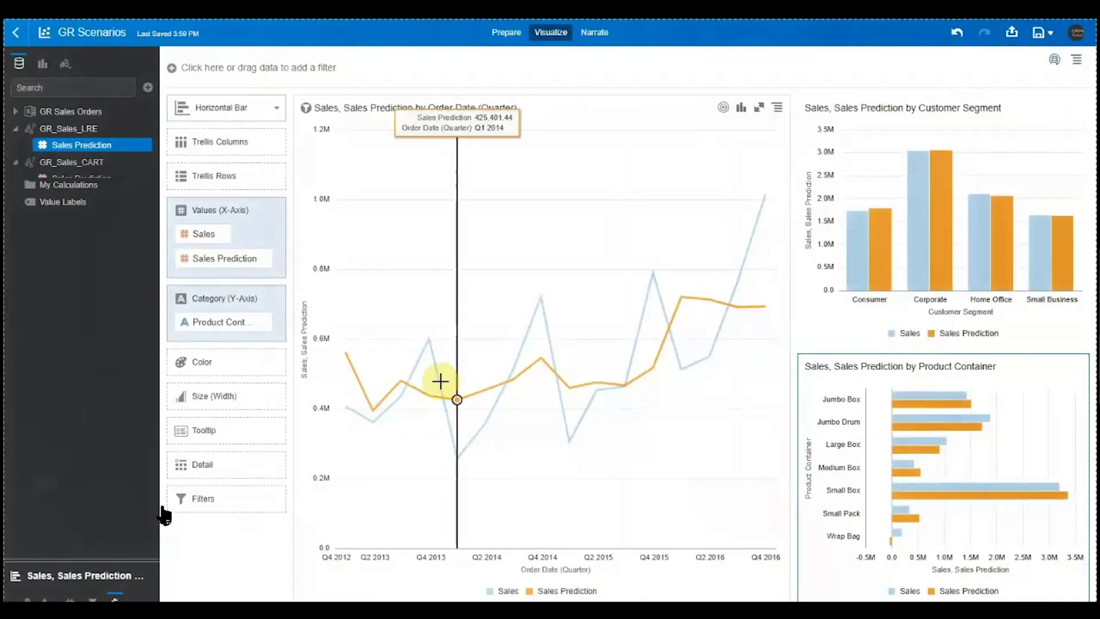
# Add the GR_Sales_CART Sales Prediction to the values of the Product Container, quarterly Order Date and Customer Segment charts.
pyautogui.moveTo(151, 218); pyautogui.dragTo(204, 275)
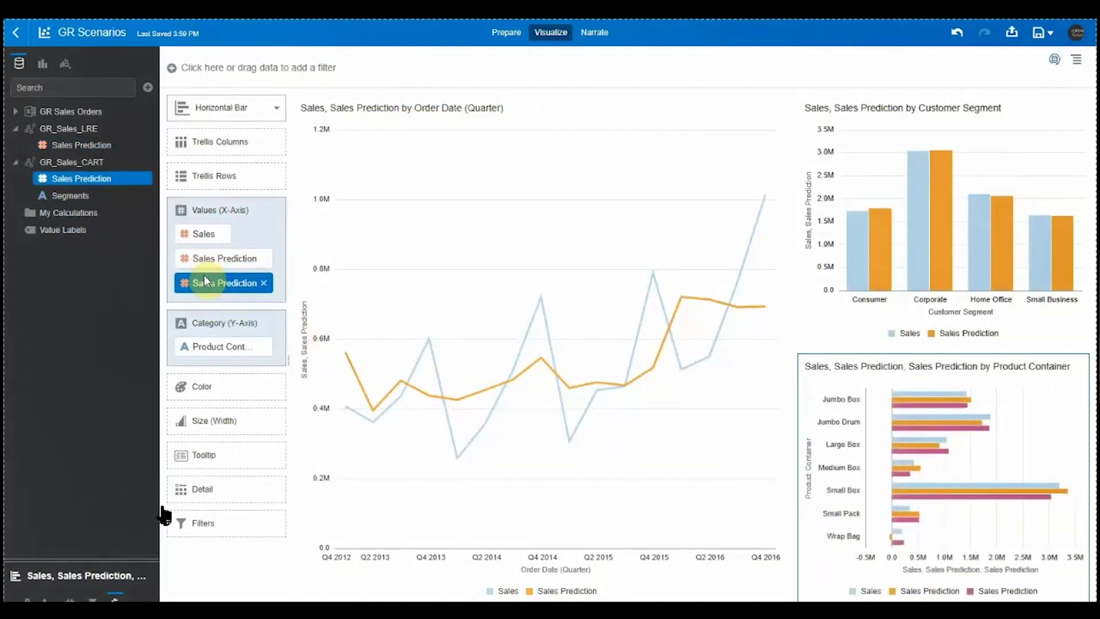
pyautogui.click(344, 216)
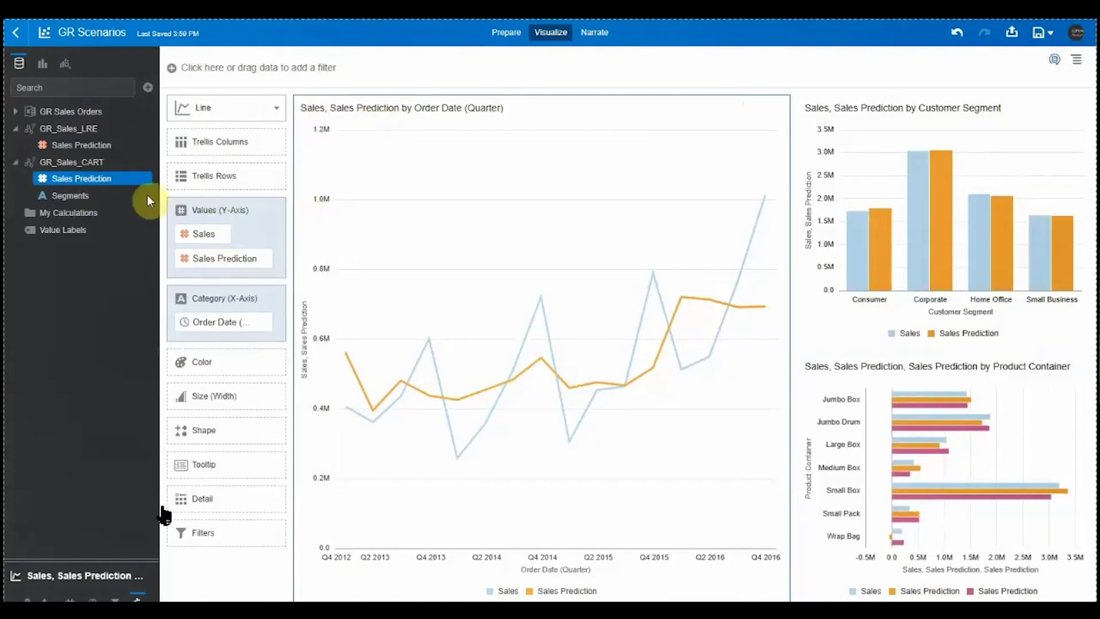
pyautogui.moveTo(163, 229); pyautogui.dragTo(292, 266)
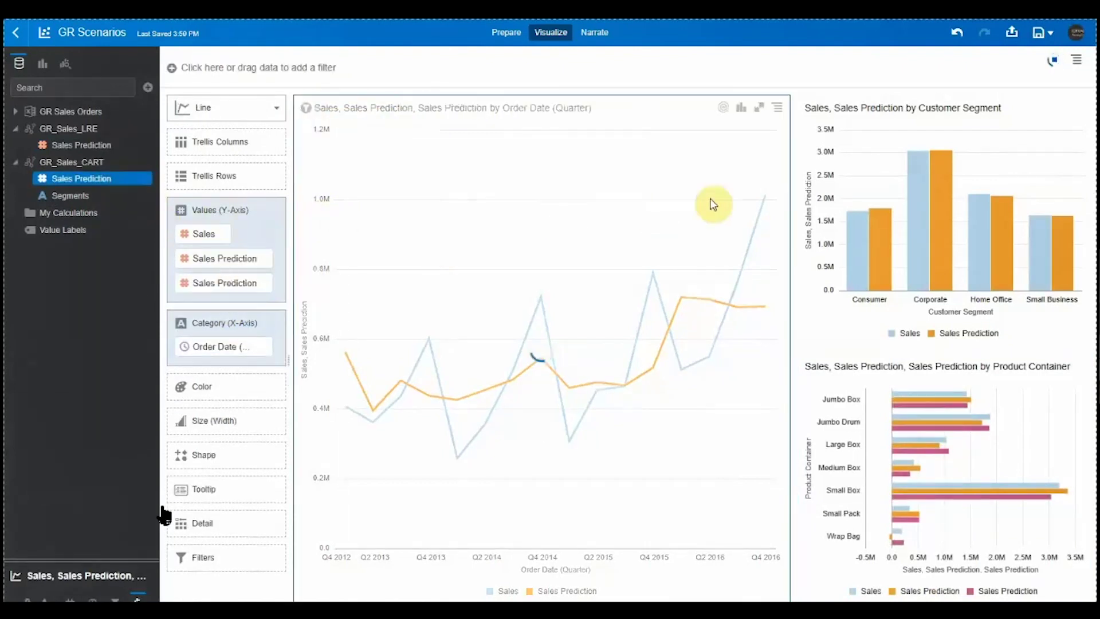
pyautogui.click(872, 171)
pyautogui.moveTo(116, 172); pyautogui.dragTo(225, 275)
pyautogui.click(397, 251)
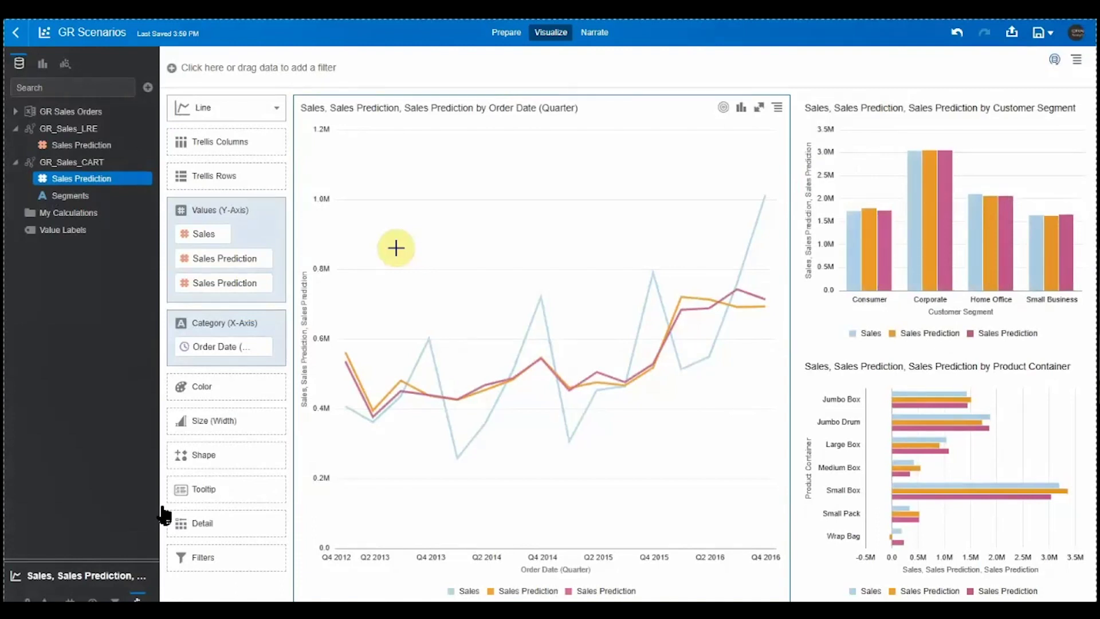
# Maximize the quarterly line chart and split it with Product Category as trellis columns and Ship Mode as trellis rows.
pyautogui.click(758, 107)
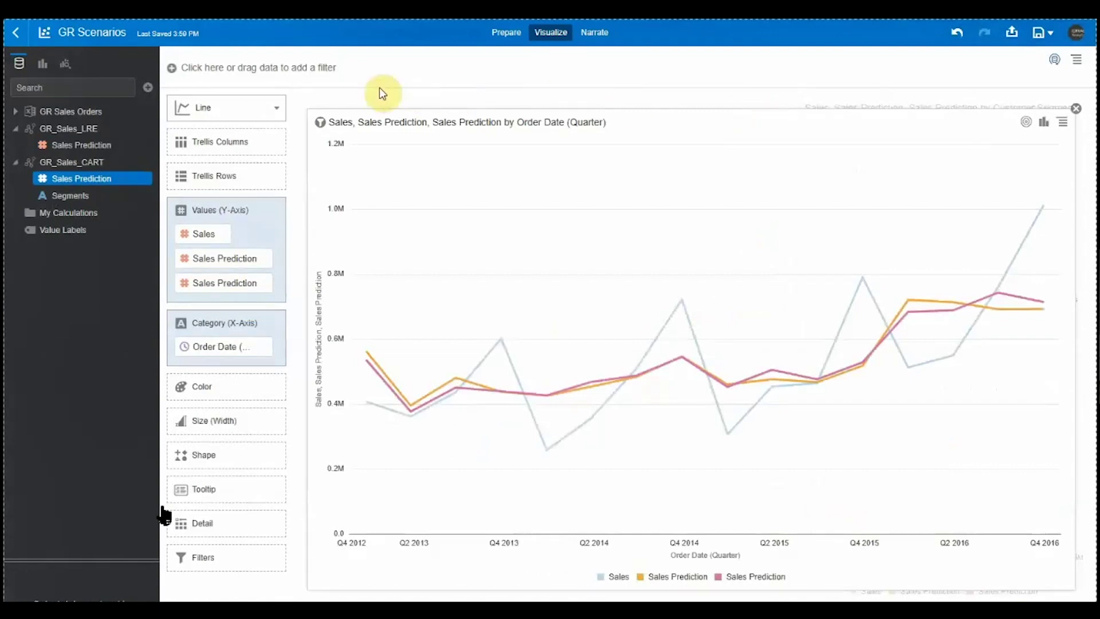
pyautogui.click(13, 113)
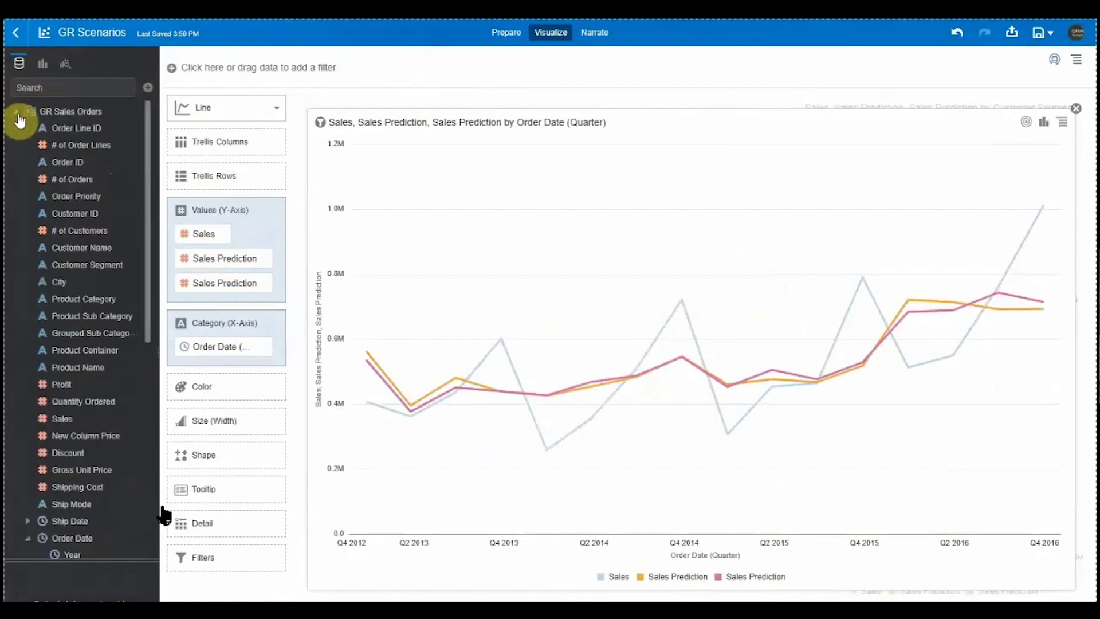
pyautogui.moveTo(69, 304); pyautogui.dragTo(206, 150)
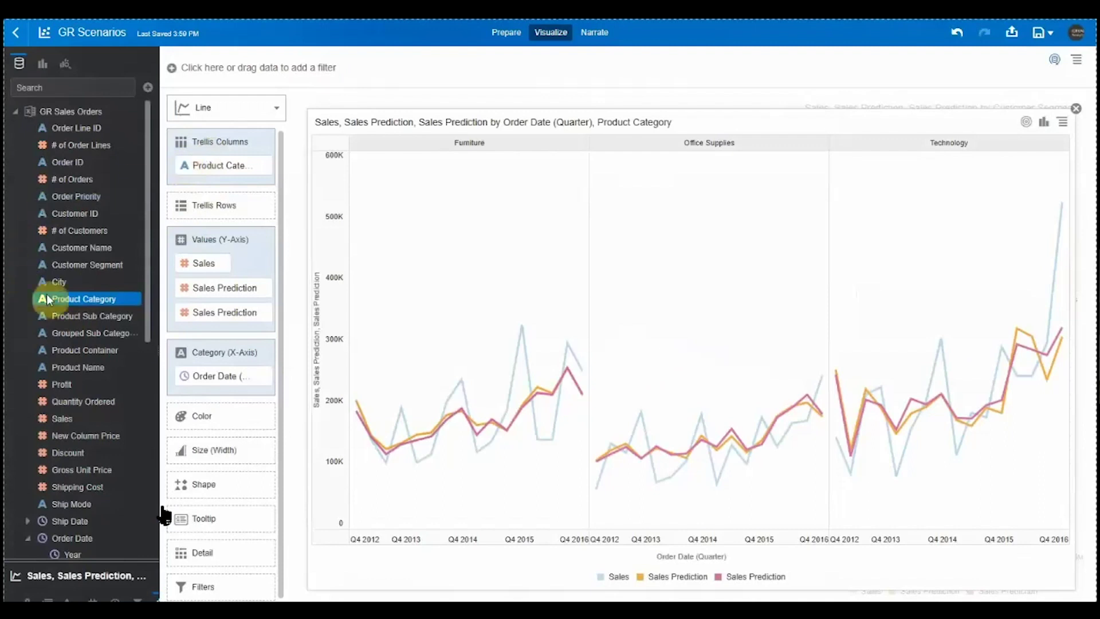
pyautogui.moveTo(69, 504); pyautogui.dragTo(229, 217)
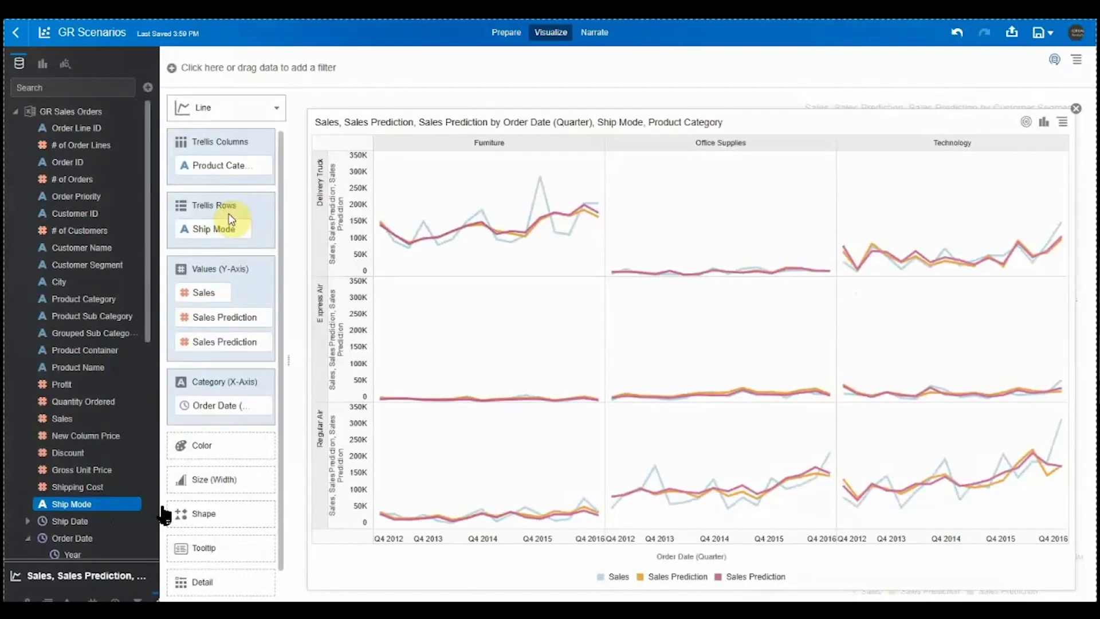
pyautogui.moveTo(940, 454)
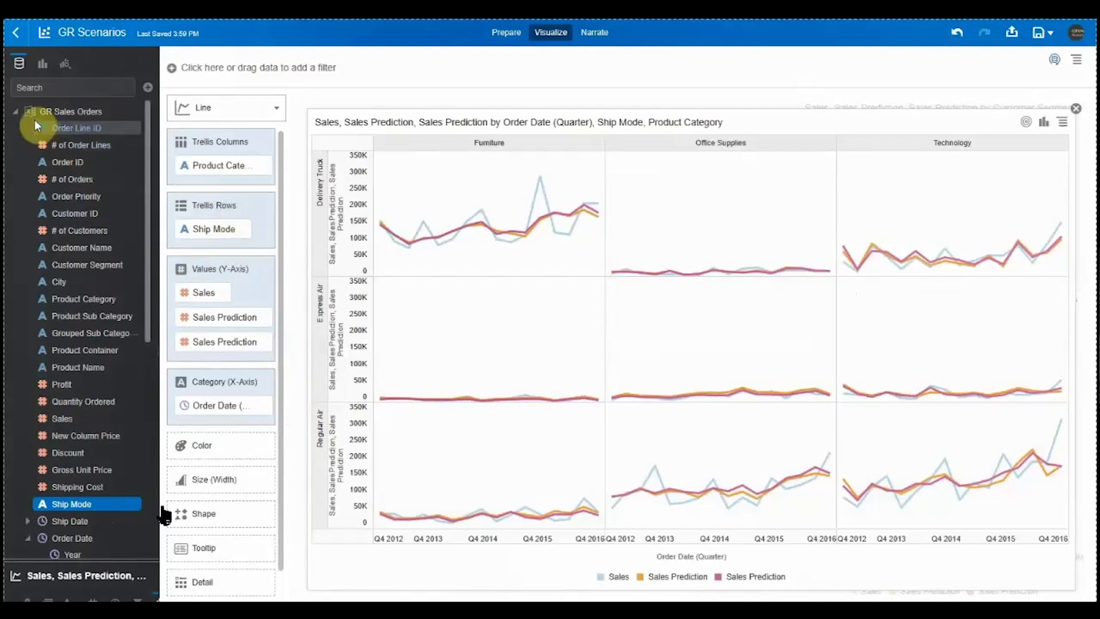
# Inspect the GR_Sales_CART machine learning model, examining its general information, quality metrics, algorithm details and parameters.
pyautogui.click(19, 44)
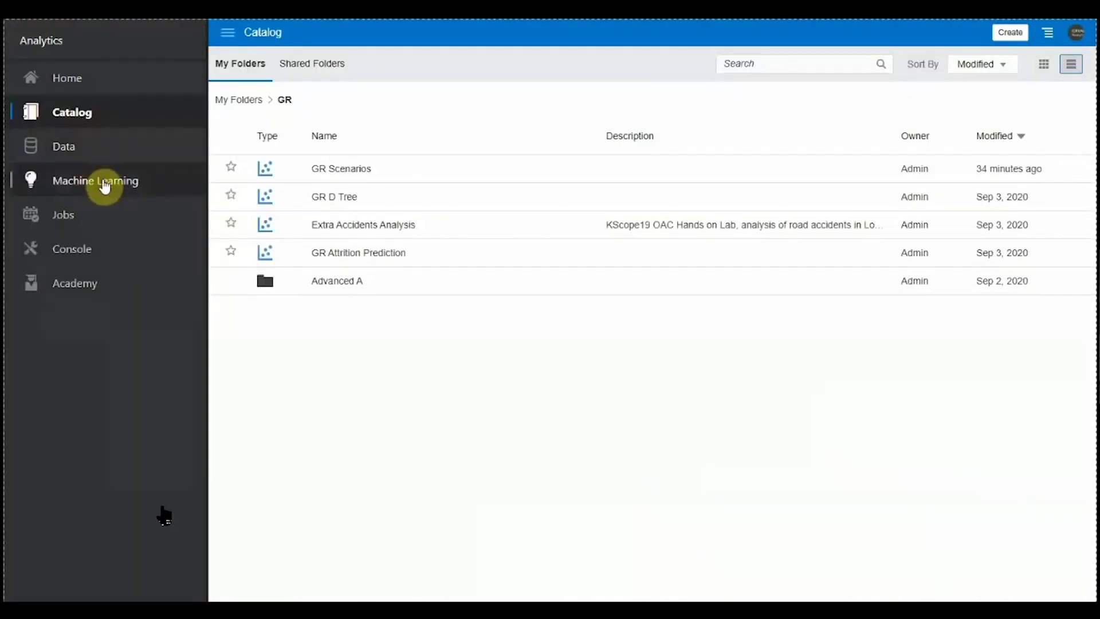
pyautogui.click(104, 183)
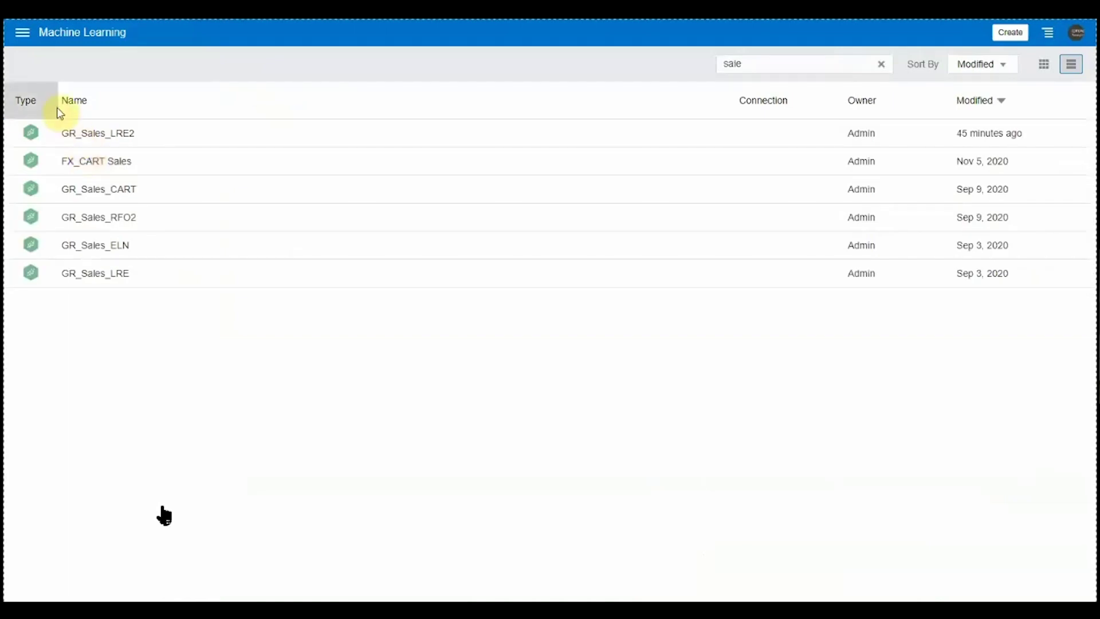
pyautogui.rightClick(95, 188)
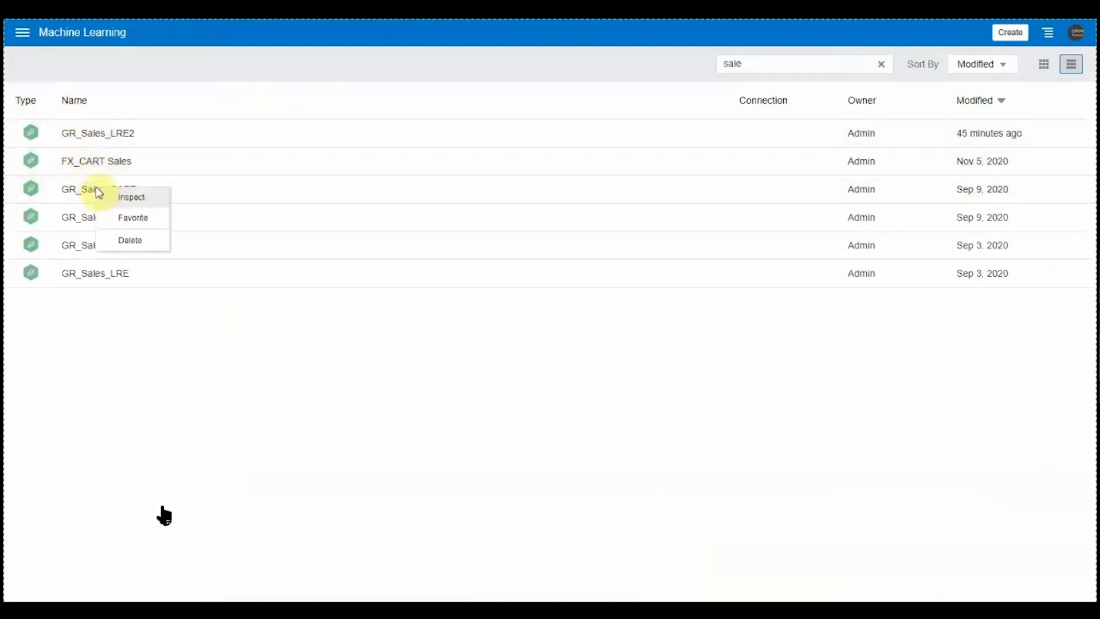
pyautogui.click(132, 197)
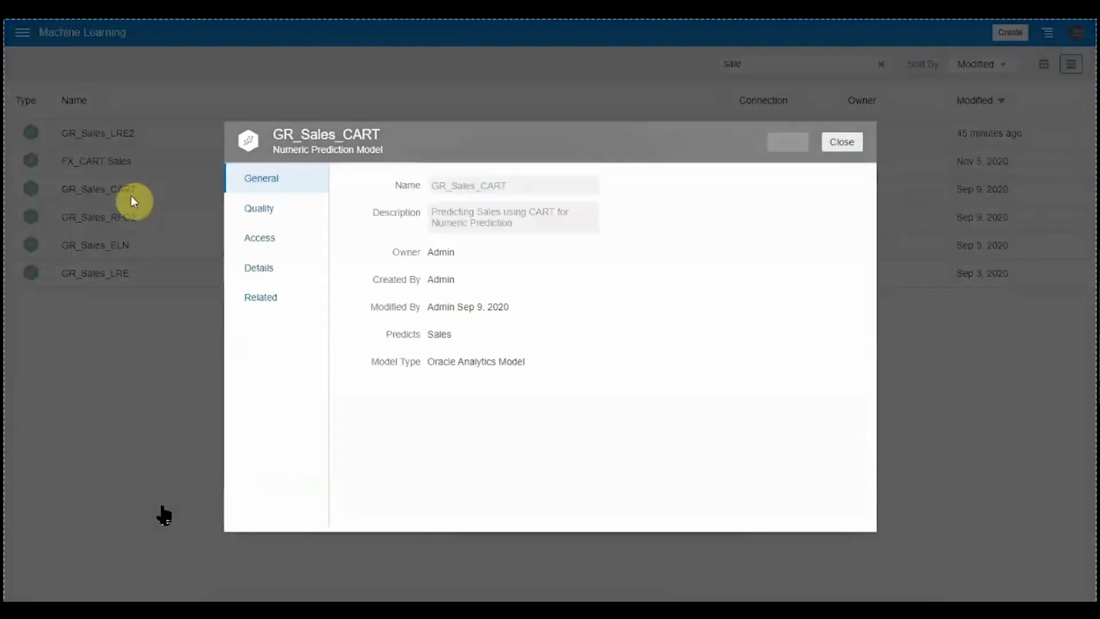
pyautogui.click(255, 215)
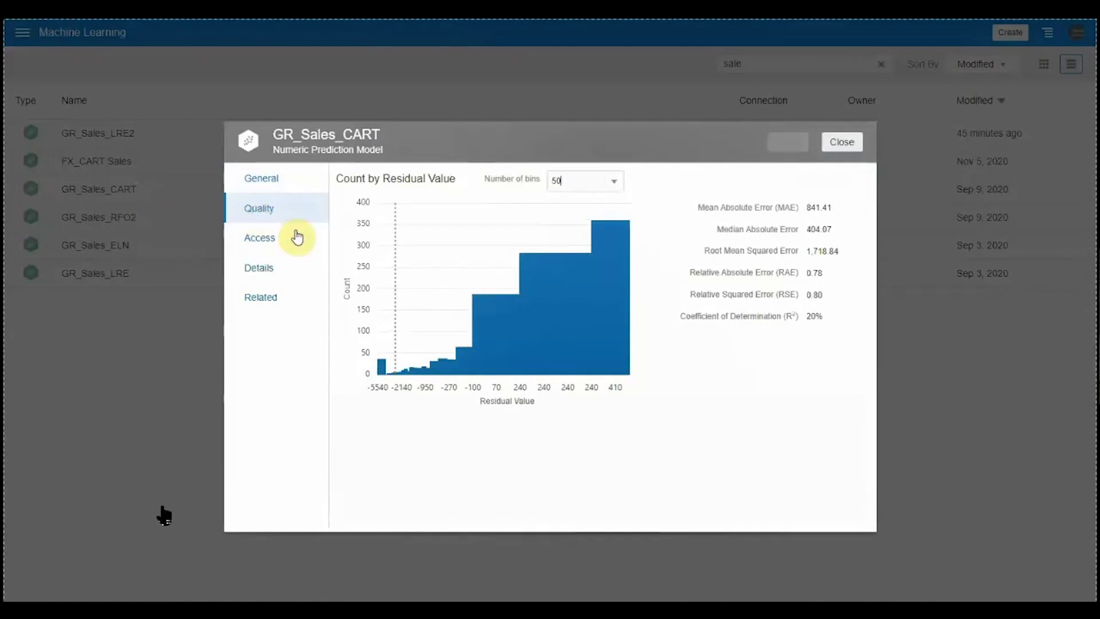
pyautogui.click(284, 268)
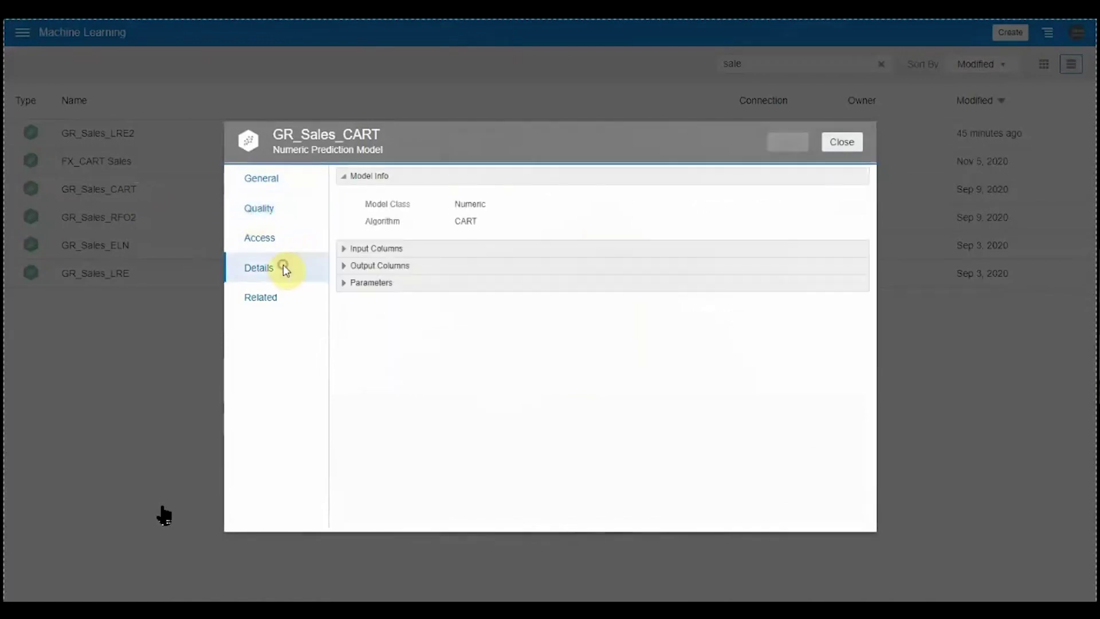
pyautogui.click(346, 283)
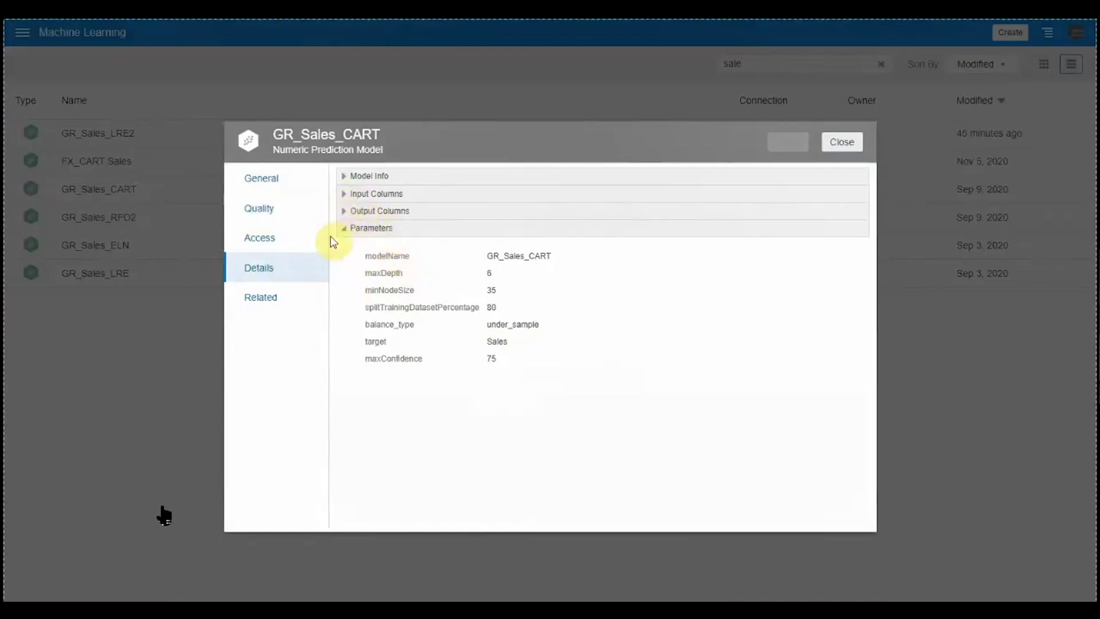
# Open the related GR_Sales_CART.CARTree generated data in a new project and close the model inspector.
pyautogui.click(295, 298)
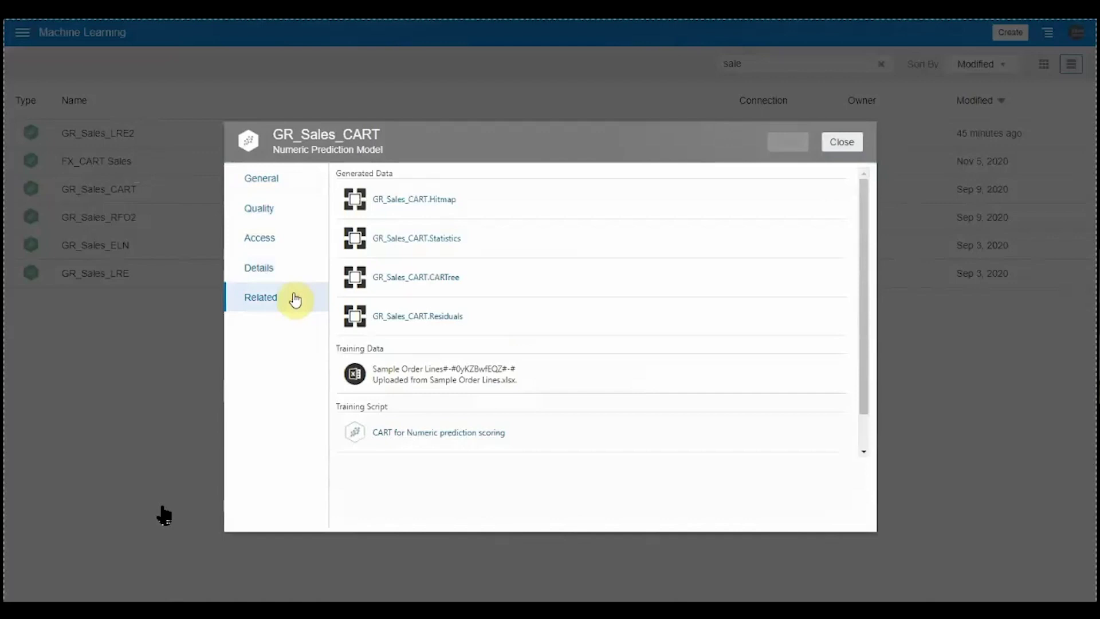
pyautogui.click(411, 277)
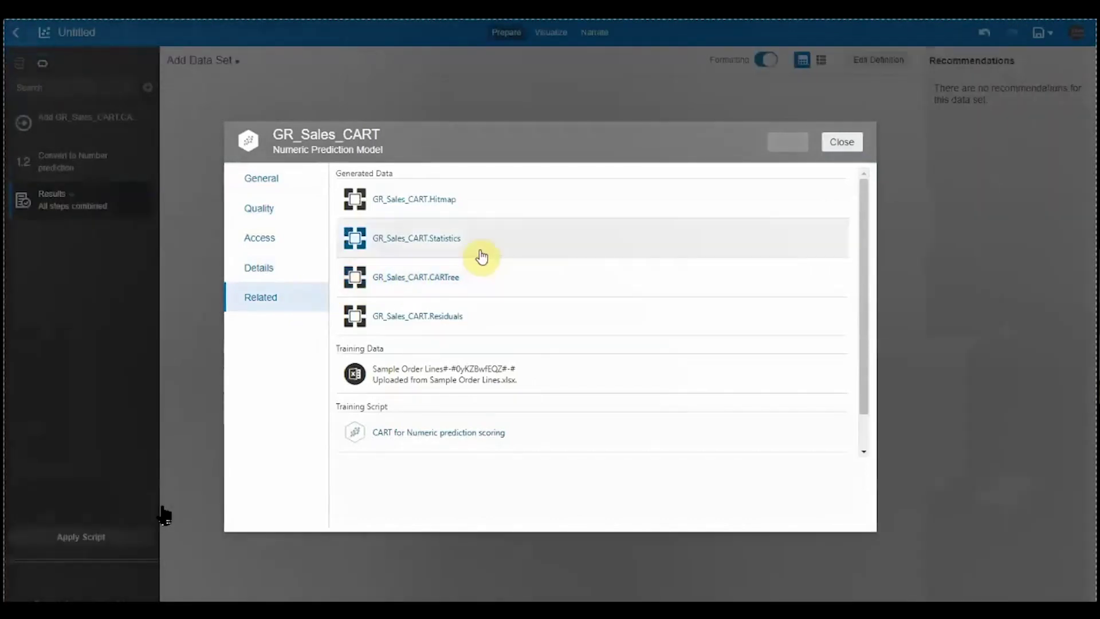
pyautogui.click(841, 144)
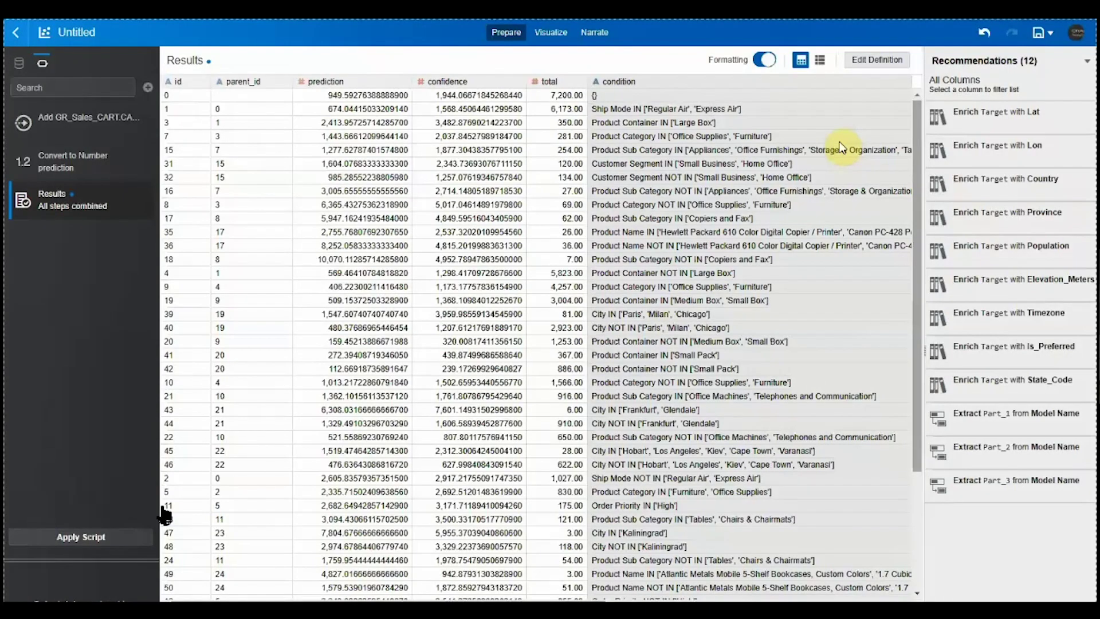
# Create a tree diagram with parent_id followed by id as categories and confidence as the link color.
pyautogui.click(551, 33)
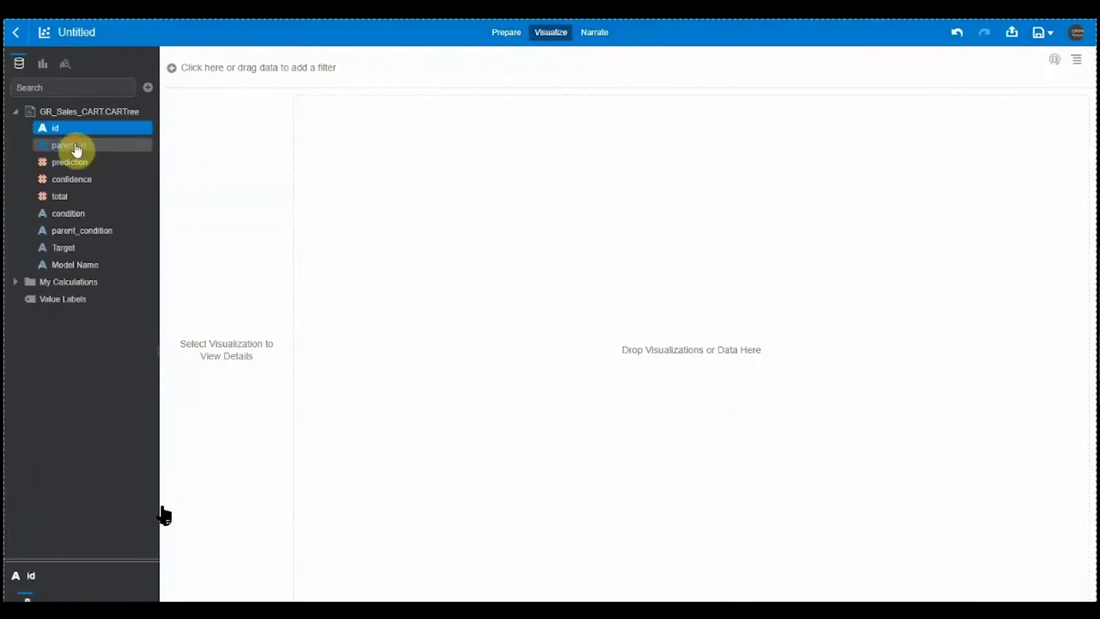
pyautogui.rightClick(75, 146)
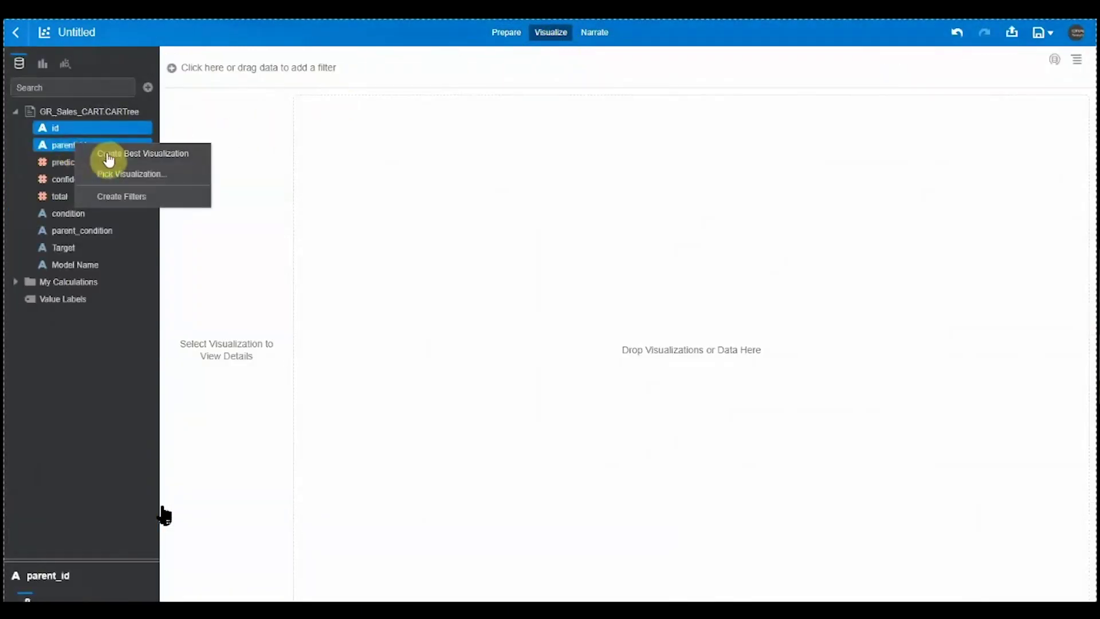
pyautogui.click(109, 174)
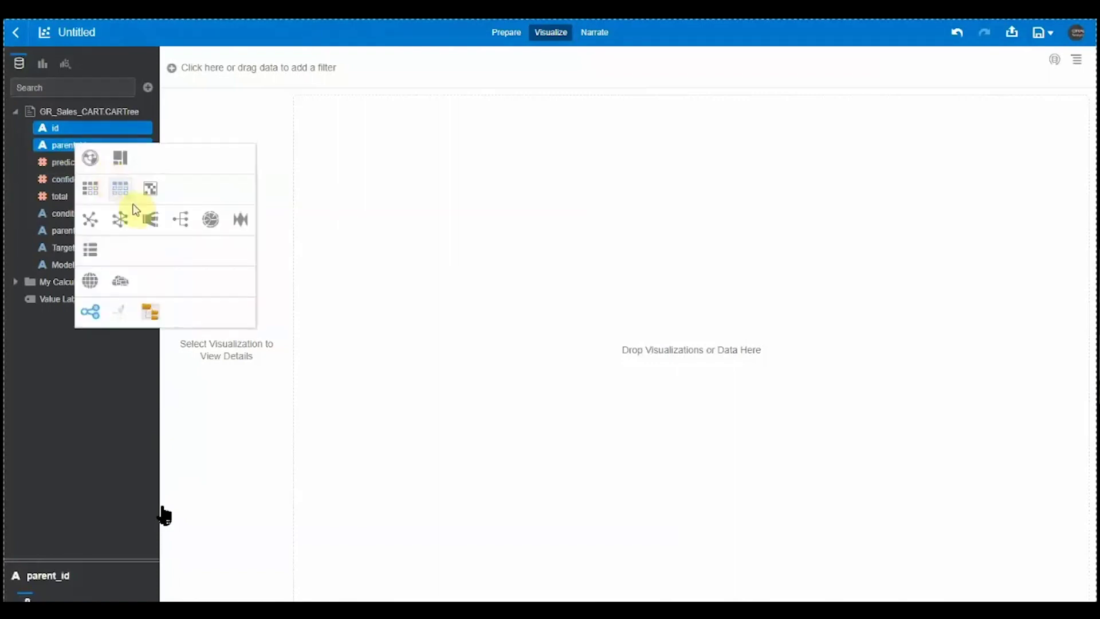
pyautogui.click(178, 223)
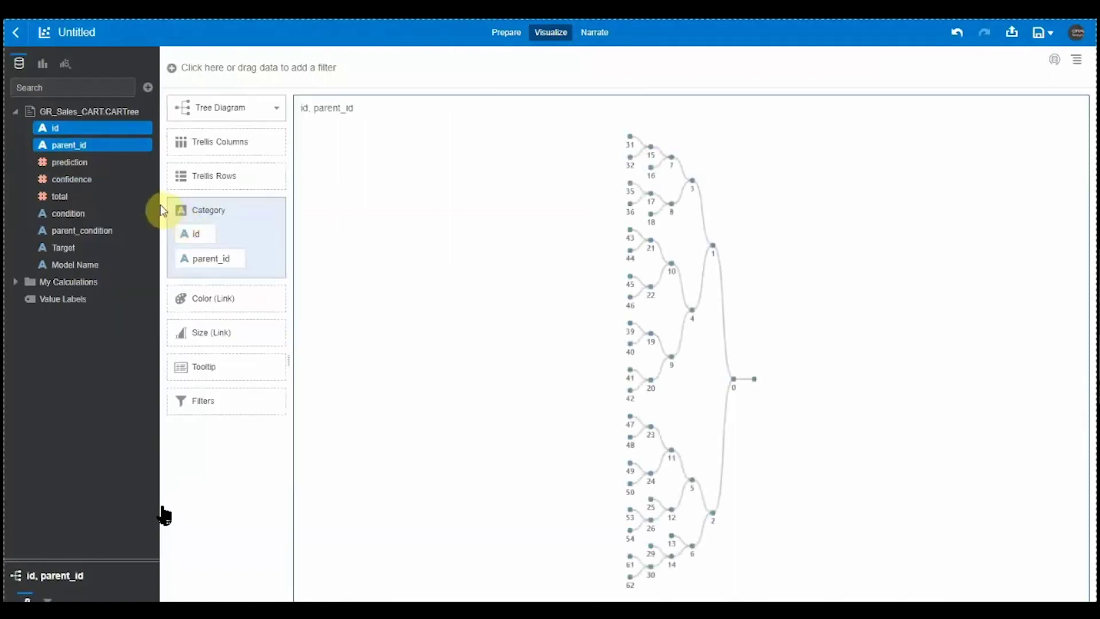
pyautogui.moveTo(184, 252); pyautogui.dragTo(191, 240)
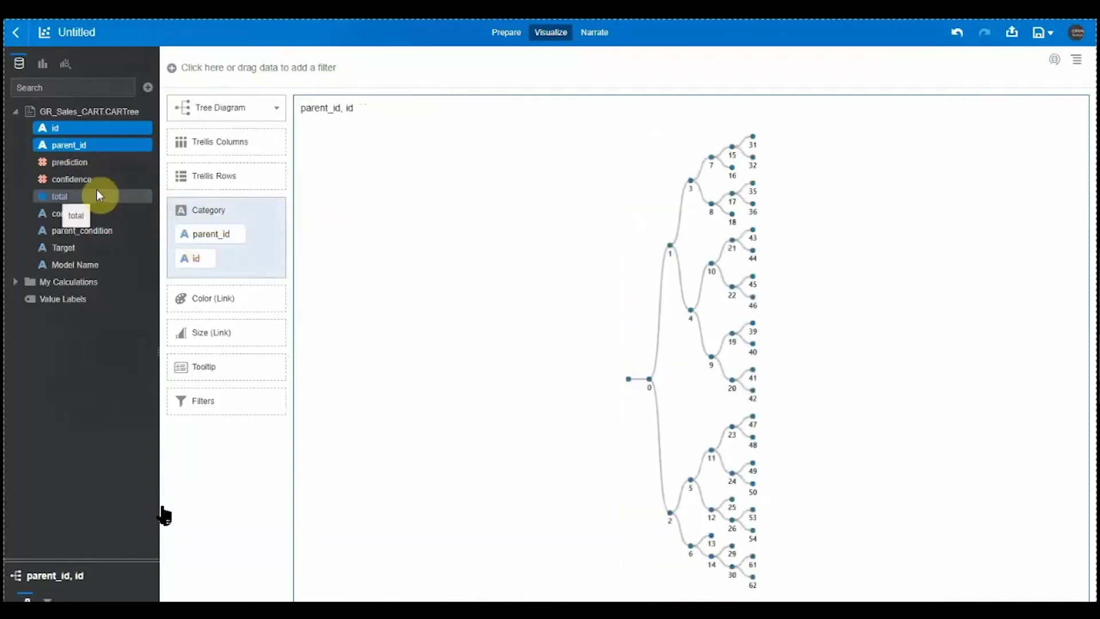
pyautogui.moveTo(91, 188); pyautogui.dragTo(209, 296)
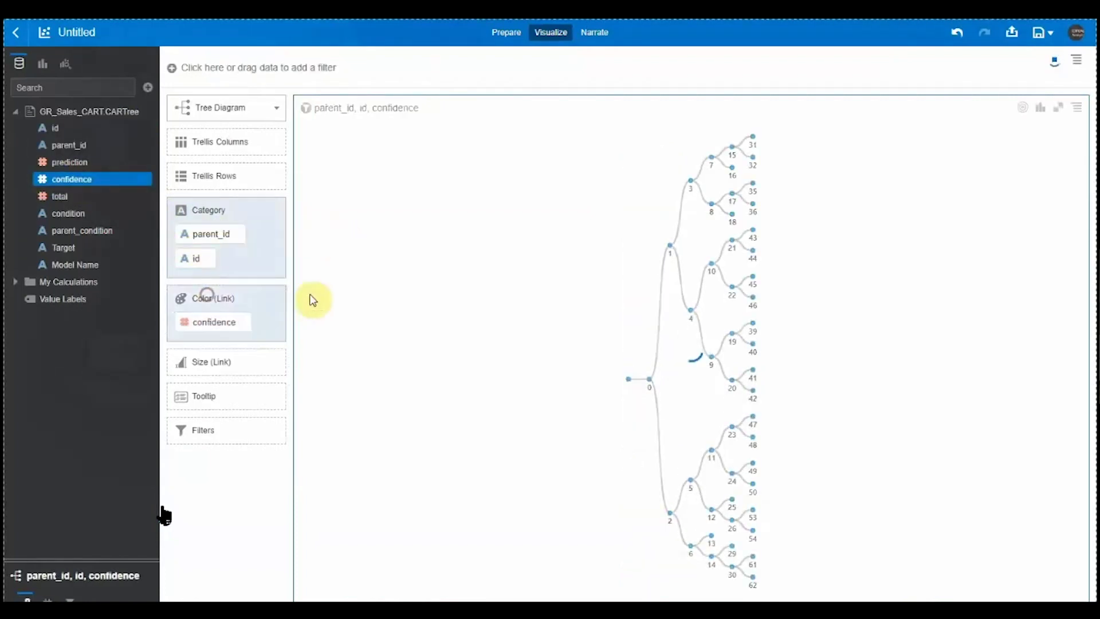
# Duplicate the tree diagram, convert the copy to a table and add prediction and total to its rows.
pyautogui.hotkey('ctrl', 'c')
pyautogui.hotkey('ctrl', 'v')
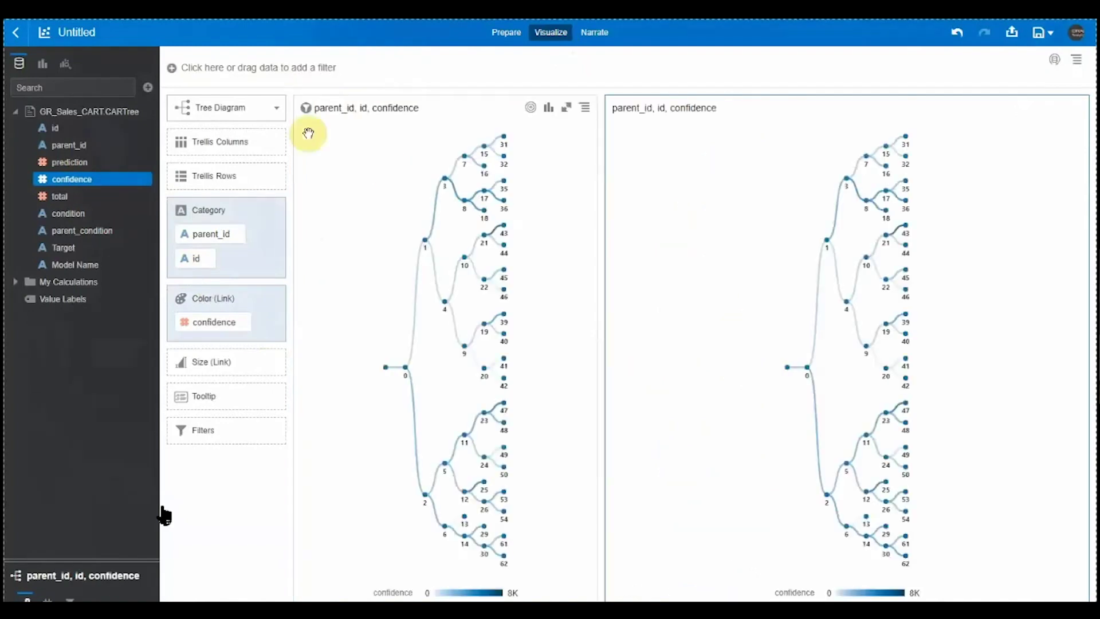
pyautogui.click(276, 108)
pyautogui.click(212, 292)
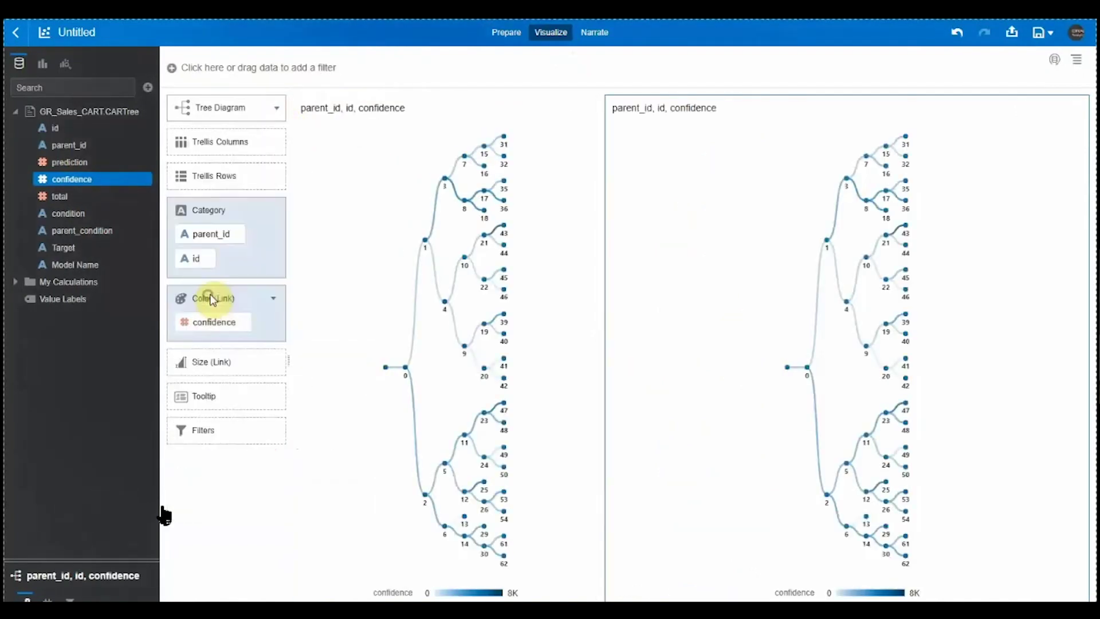
pyautogui.moveTo(70, 163); pyautogui.dragTo(201, 201)
pyautogui.moveTo(71, 197); pyautogui.dragTo(212, 253)
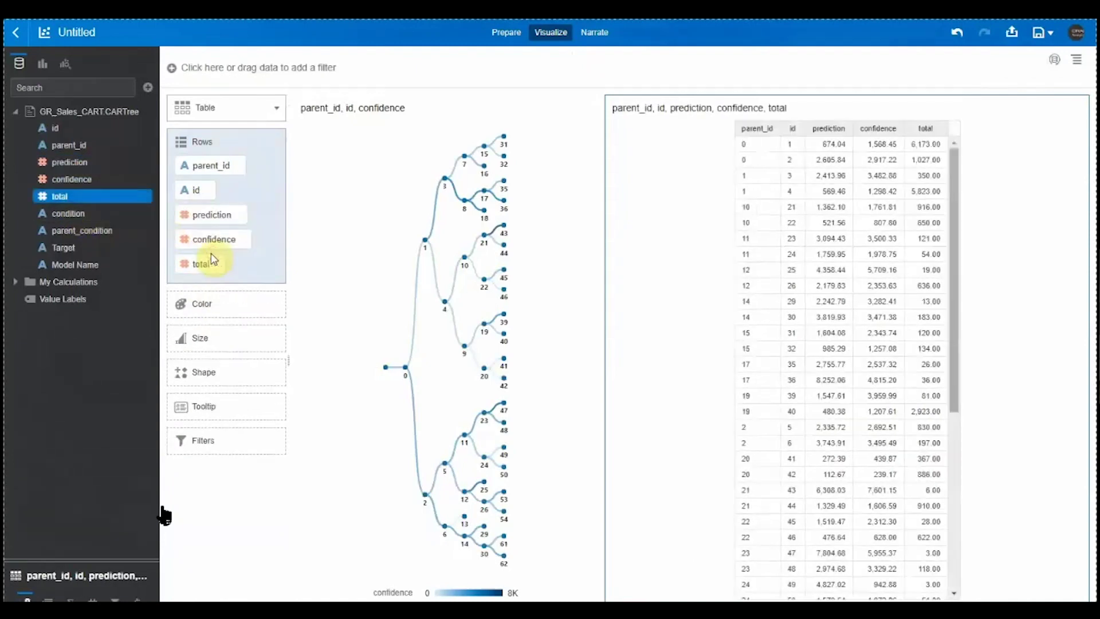
# Add parent_condition and condition beside their ids in the table rows and widen the table on the canvas.
pyautogui.click(85, 215)
pyautogui.moveTo(86, 230); pyautogui.dragTo(221, 178)
pyautogui.moveTo(99, 211); pyautogui.dragTo(201, 226)
pyautogui.moveTo(599, 295); pyautogui.dragTo(523, 297)
# Use the tree diagram as a filter and select its links from node 47 back through 23, 11 and 5 to node 2.
pyautogui.click(480, 380)
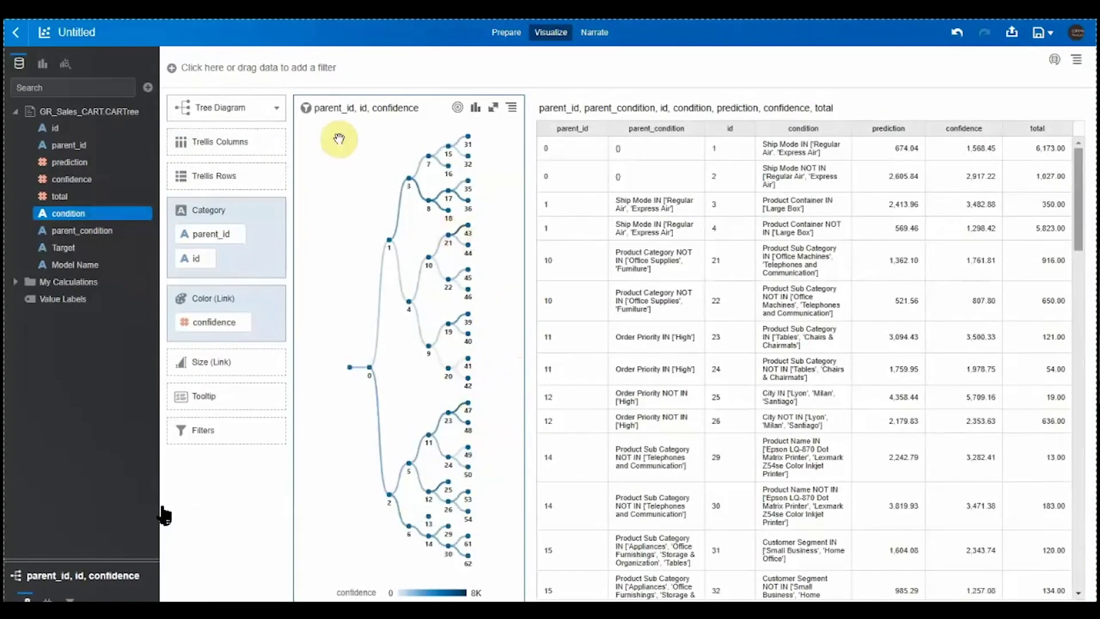
pyautogui.click(307, 110)
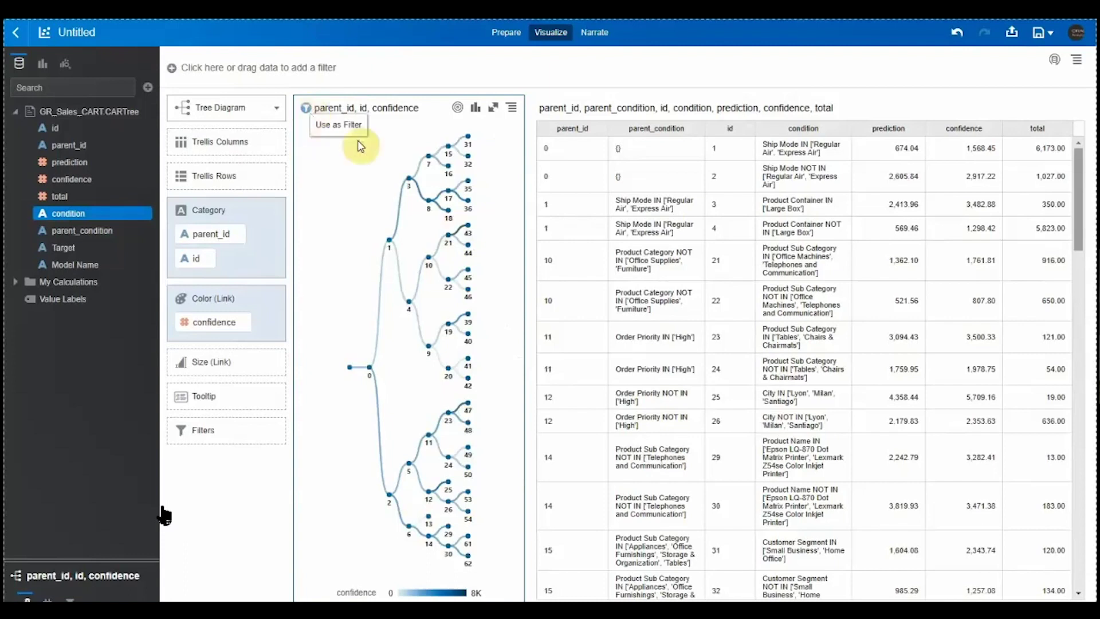
pyautogui.click(468, 413)
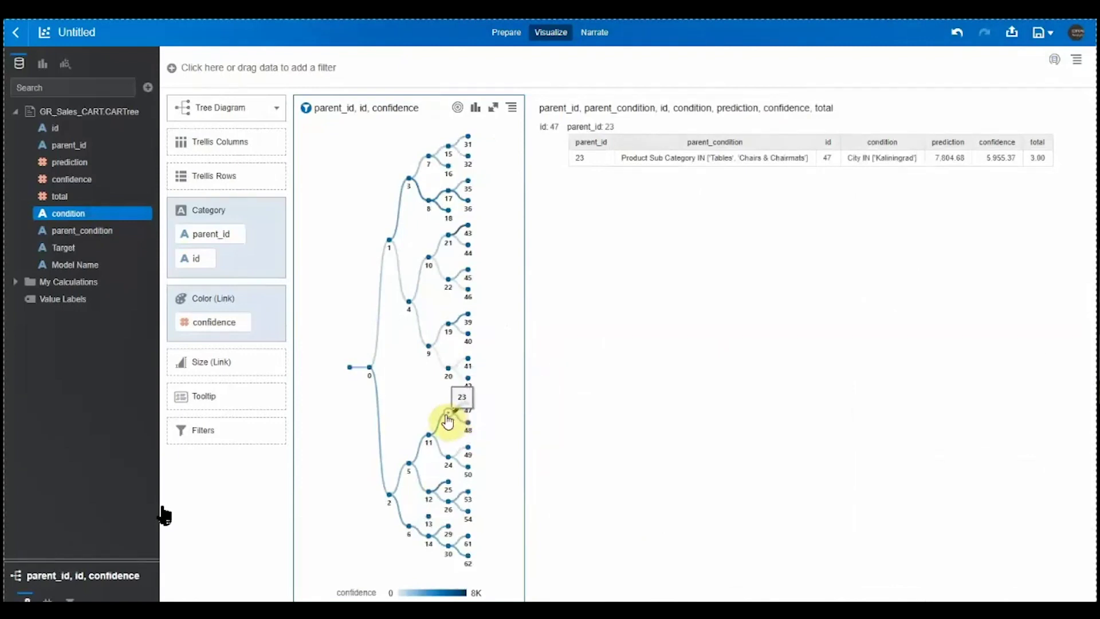
pyautogui.keyDown('ctrl'); pyautogui.click(433, 431); pyautogui.keyUp('ctrl')
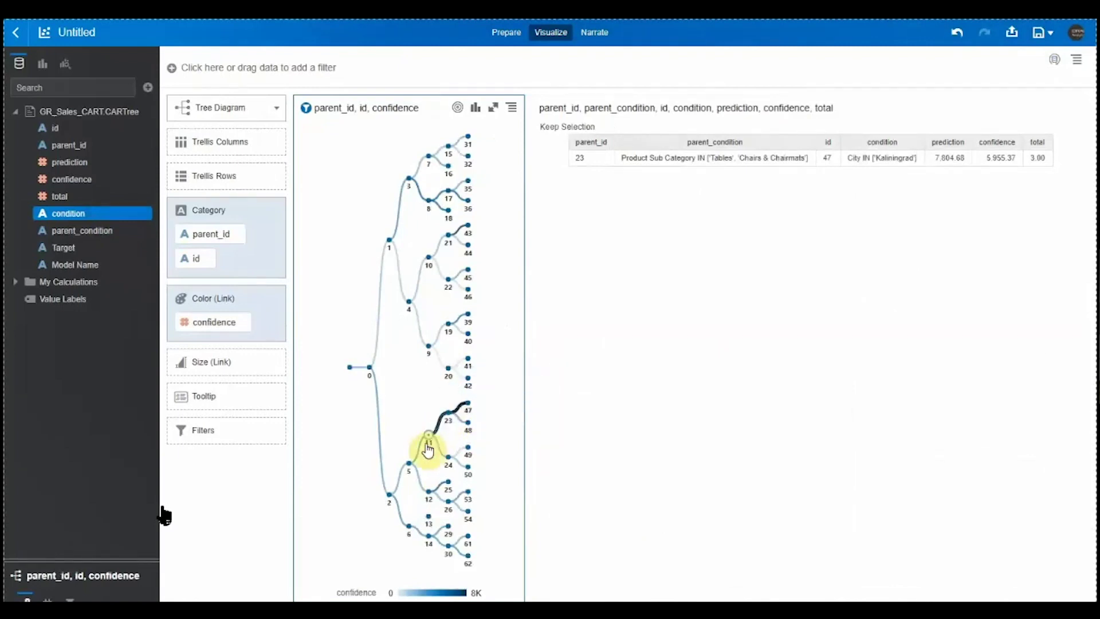
pyautogui.keyDown('ctrl'); pyautogui.click(401, 480); pyautogui.keyUp('ctrl')
pyautogui.keyDown('ctrl'); pyautogui.click(424, 450); pyautogui.keyUp('ctrl')
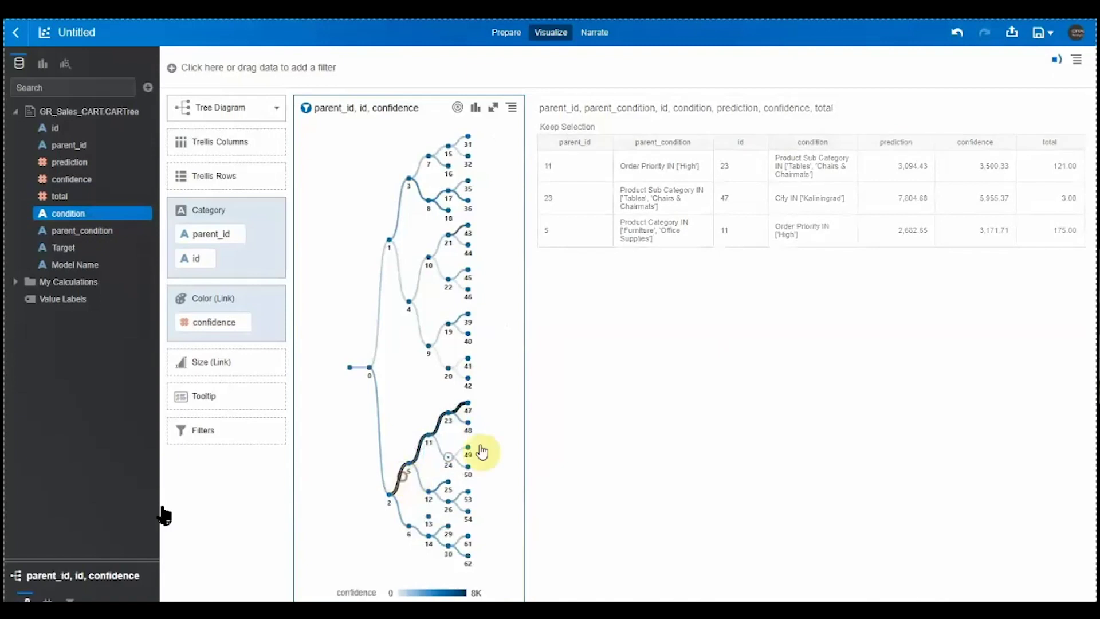
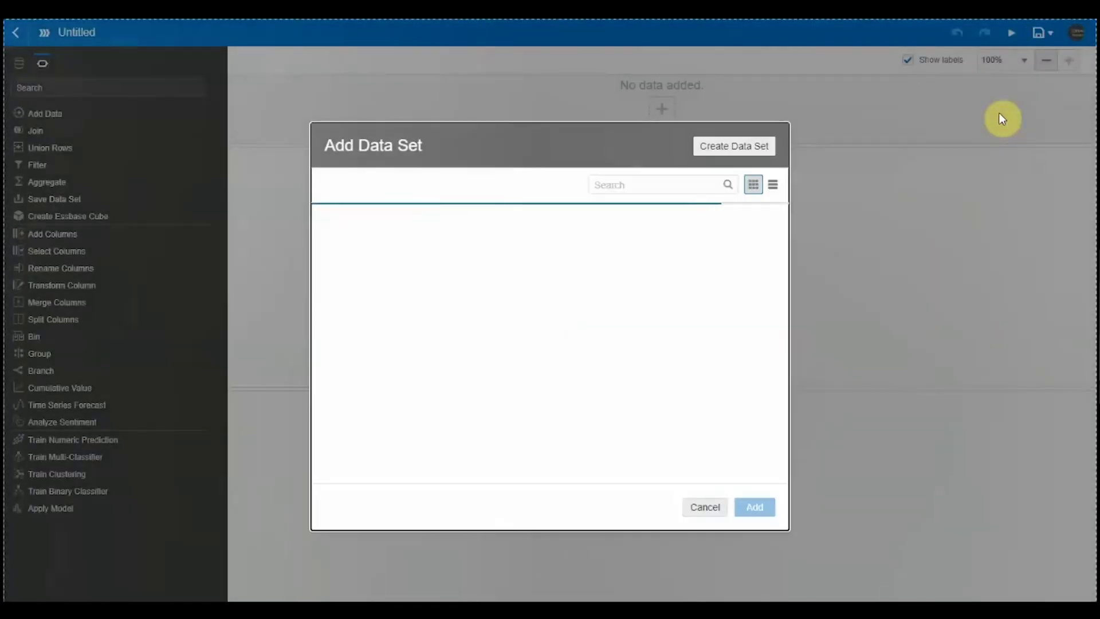
# Find the PL_INSURANCE_CUSTOMERS data set and add it to the data flow.
pyautogui.click(686, 186)
pyautogui.write('insu')
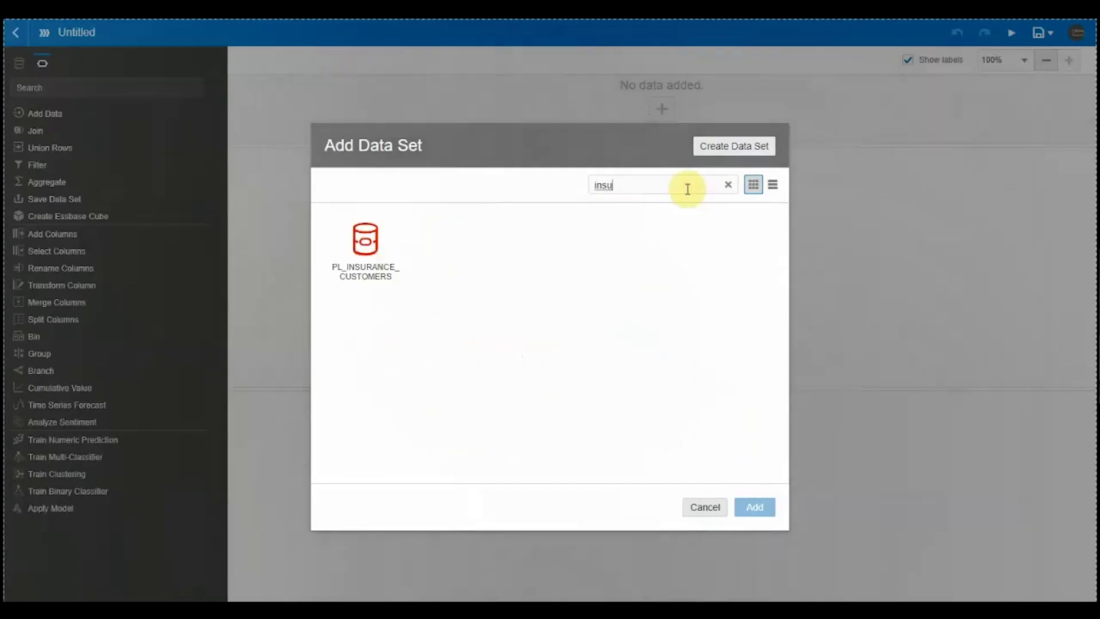
pyautogui.click(380, 257)
pyautogui.click(755, 507)
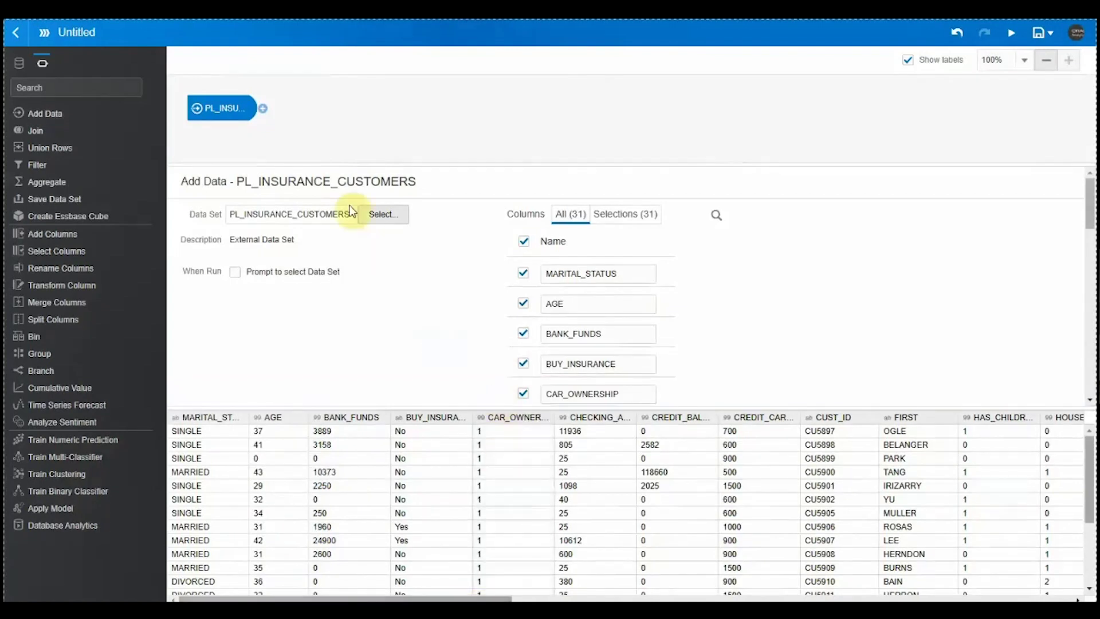
pyautogui.click(263, 110)
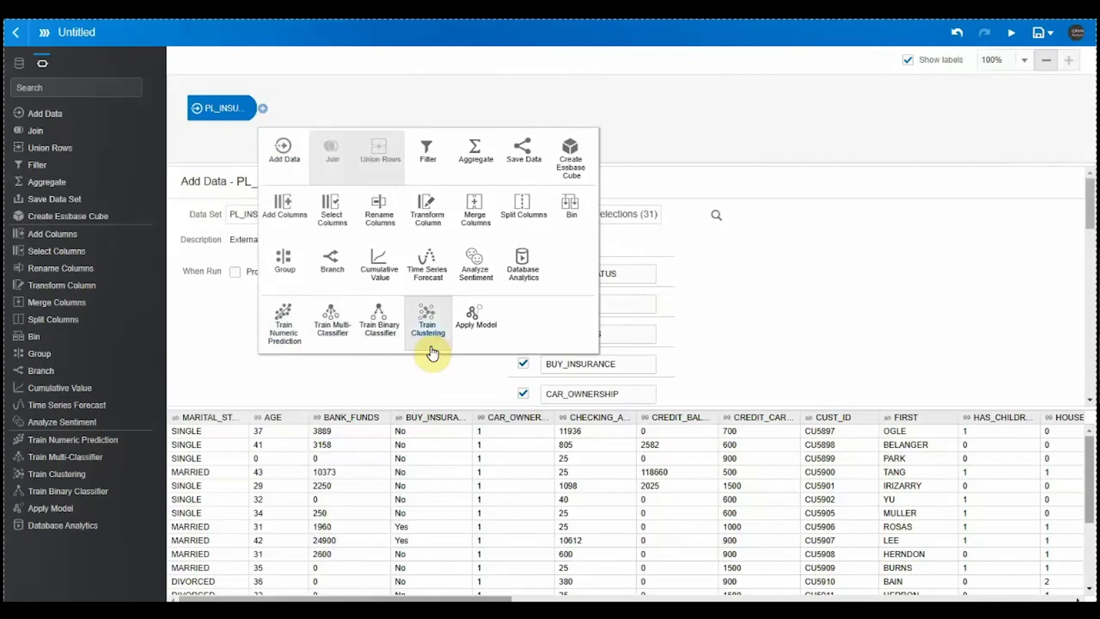
pyautogui.click(298, 343)
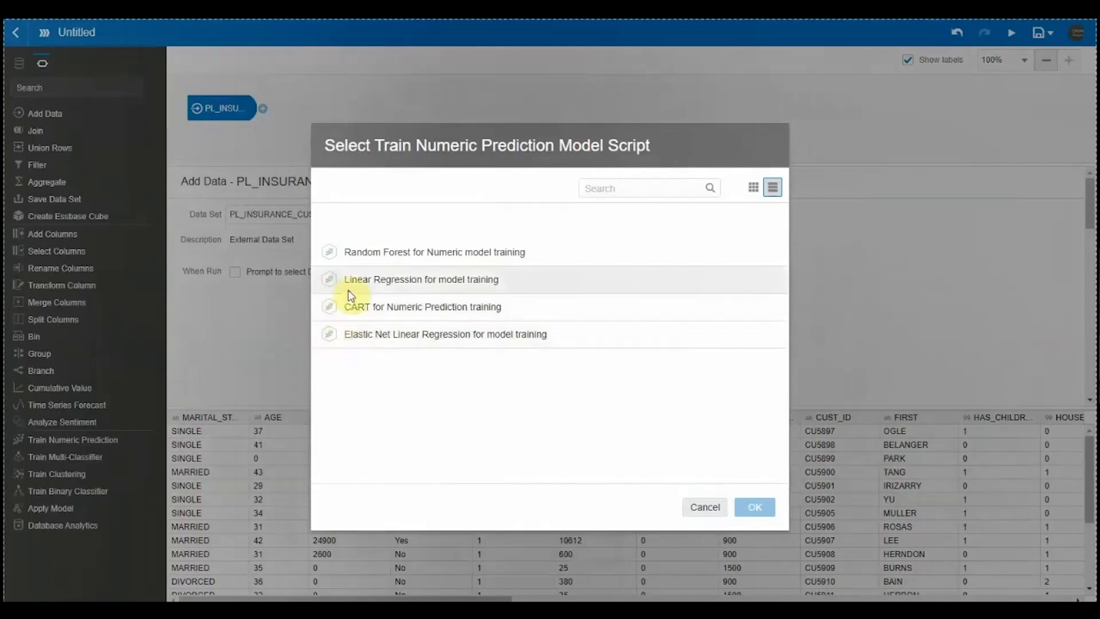
pyautogui.click(704, 509)
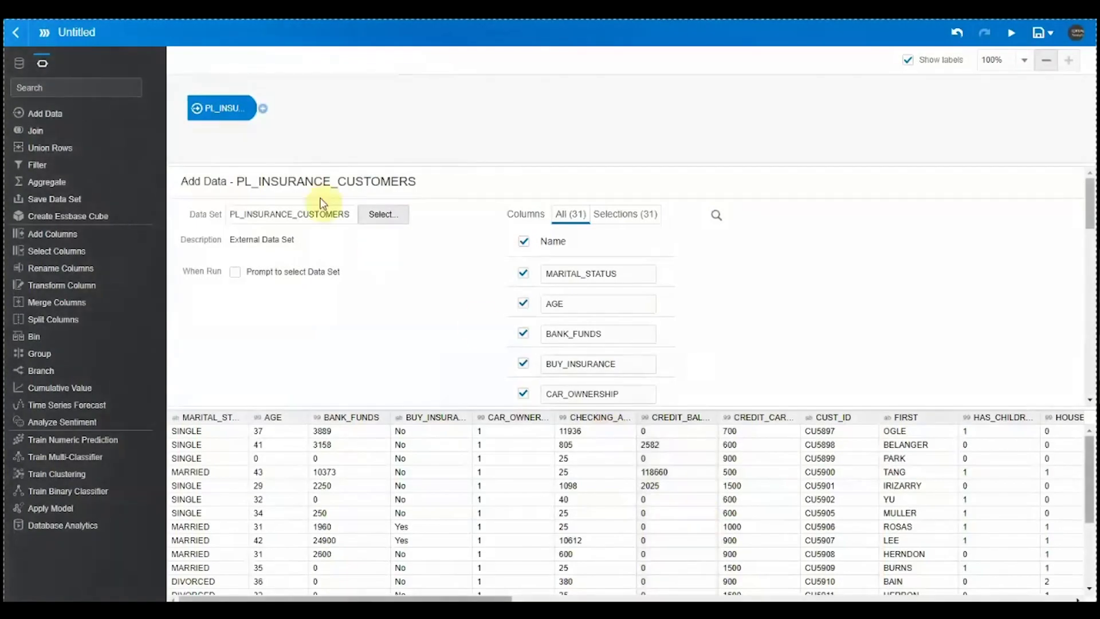
# Add a Train Binary Classifier step after the insurance customers data, using the Naive Bayes for Classification script.
pyautogui.click(263, 109)
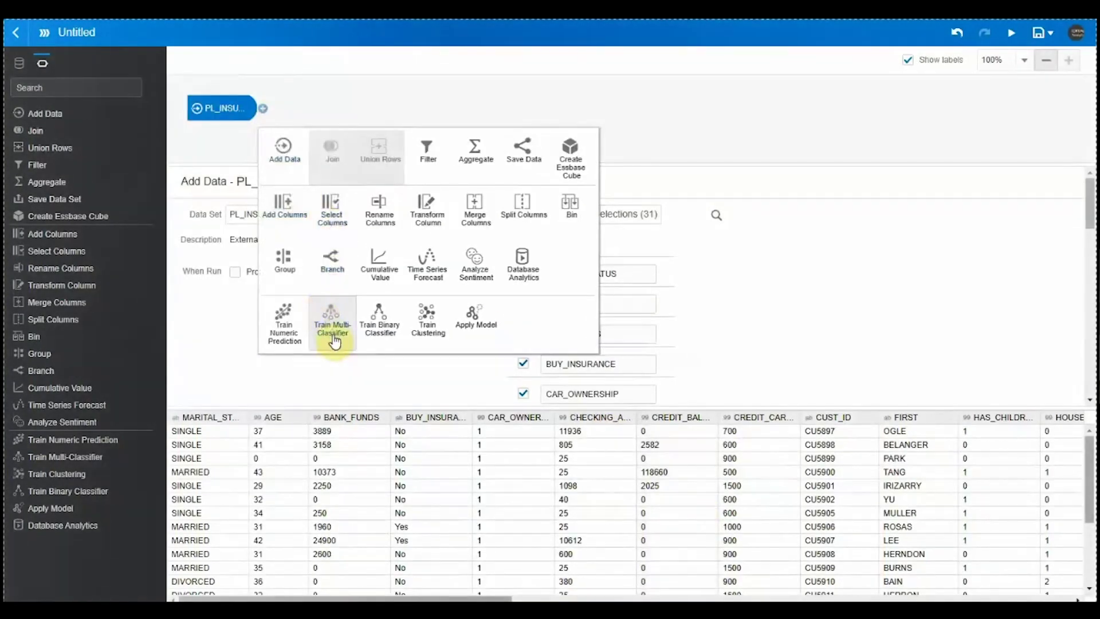
pyautogui.click(385, 343)
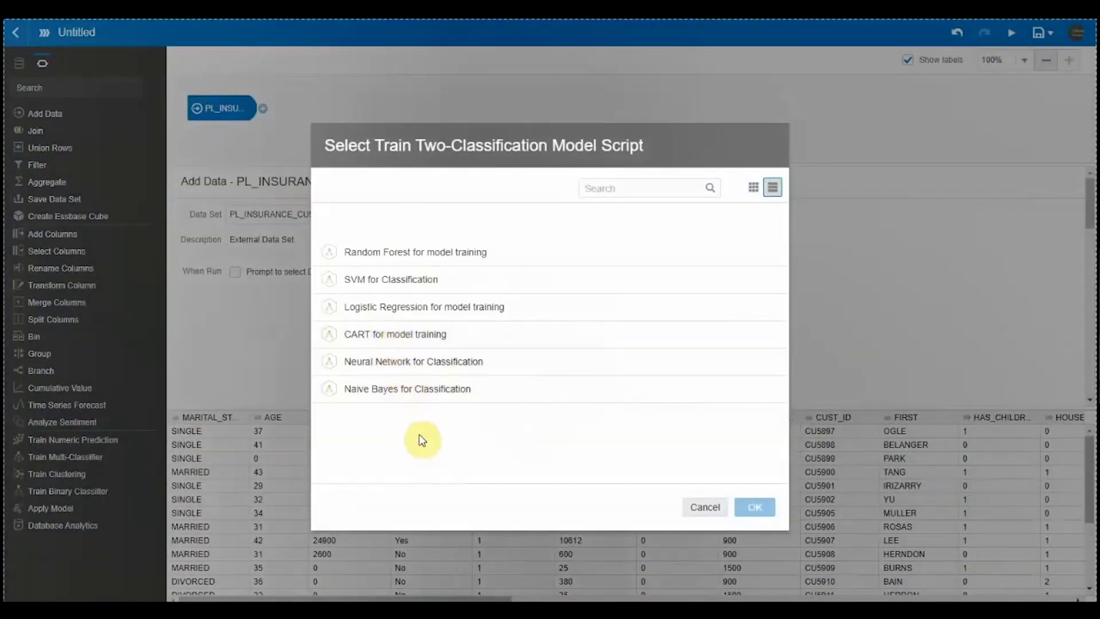
pyautogui.click(419, 396)
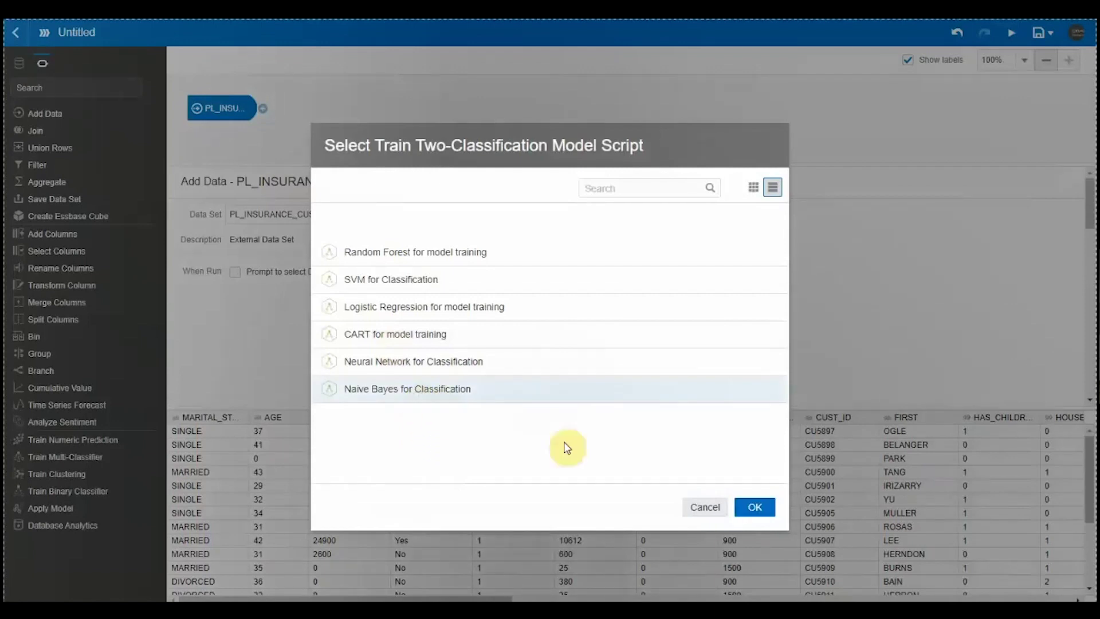
pyautogui.click(755, 509)
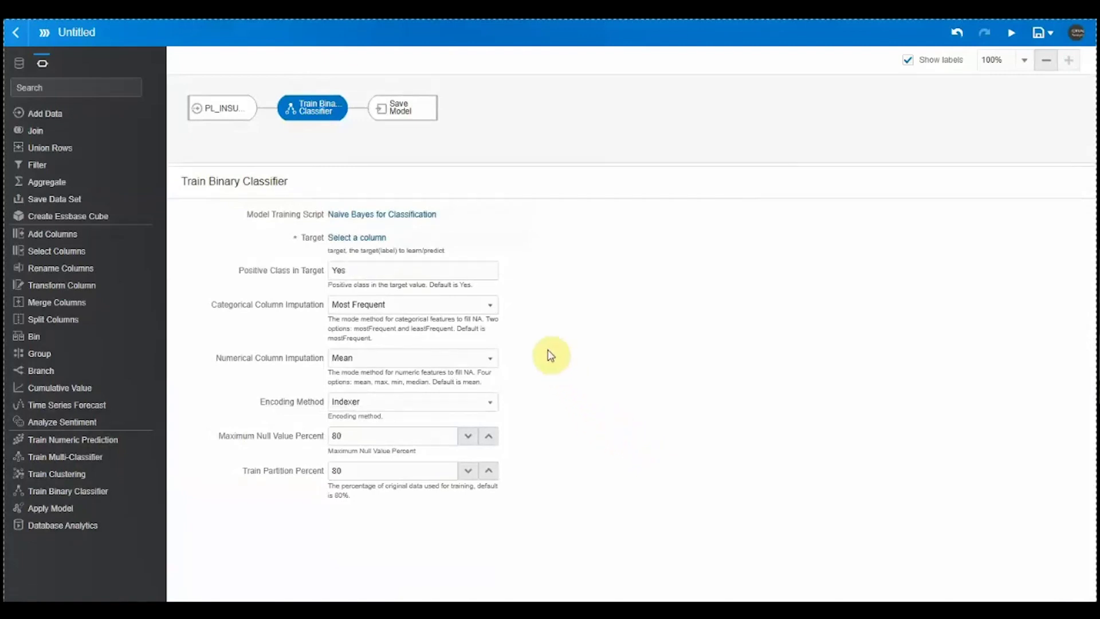
# Change the binary classifier's model training script to CART for model training.
pyautogui.click(411, 216)
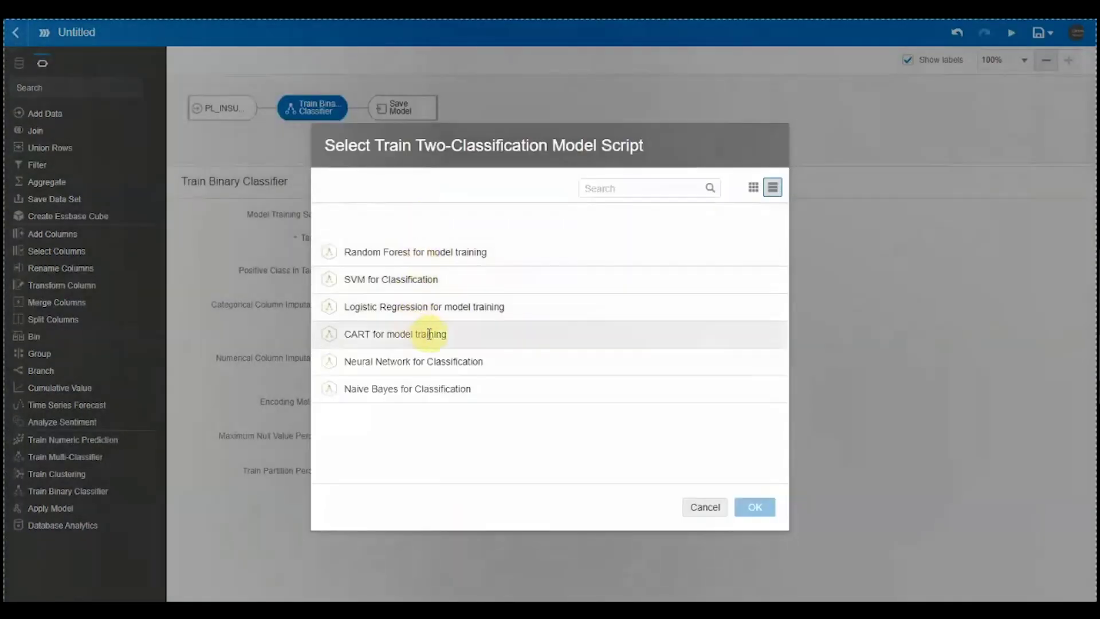
pyautogui.click(422, 333)
pyautogui.click(753, 503)
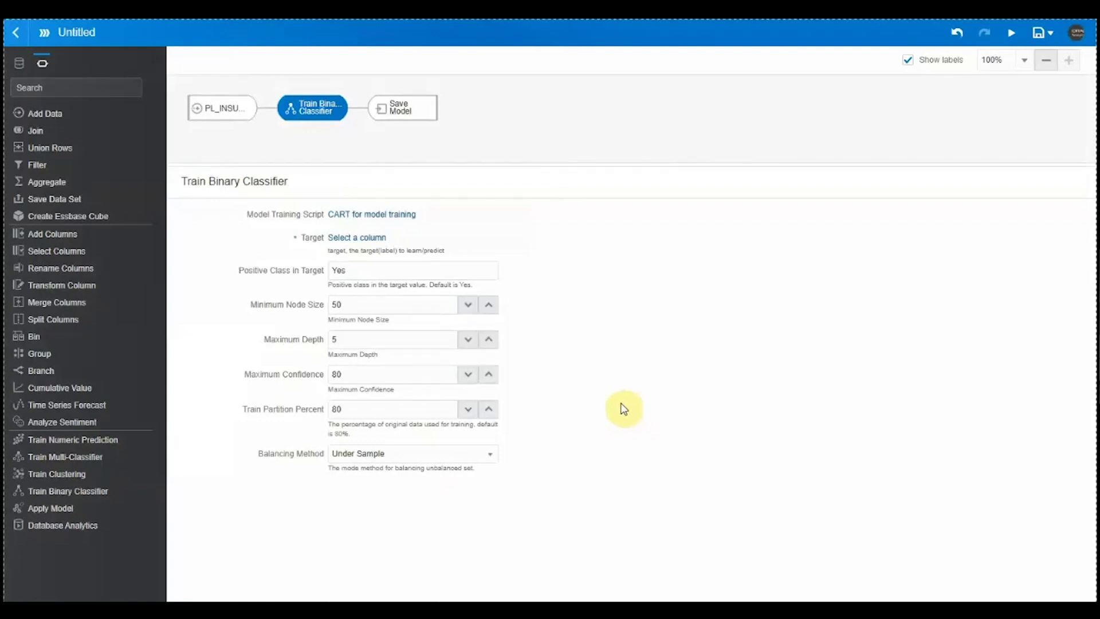
# Set the classifier's target to BUY_INSURANCE and its maximum depth to 6.
pyautogui.click(391, 238)
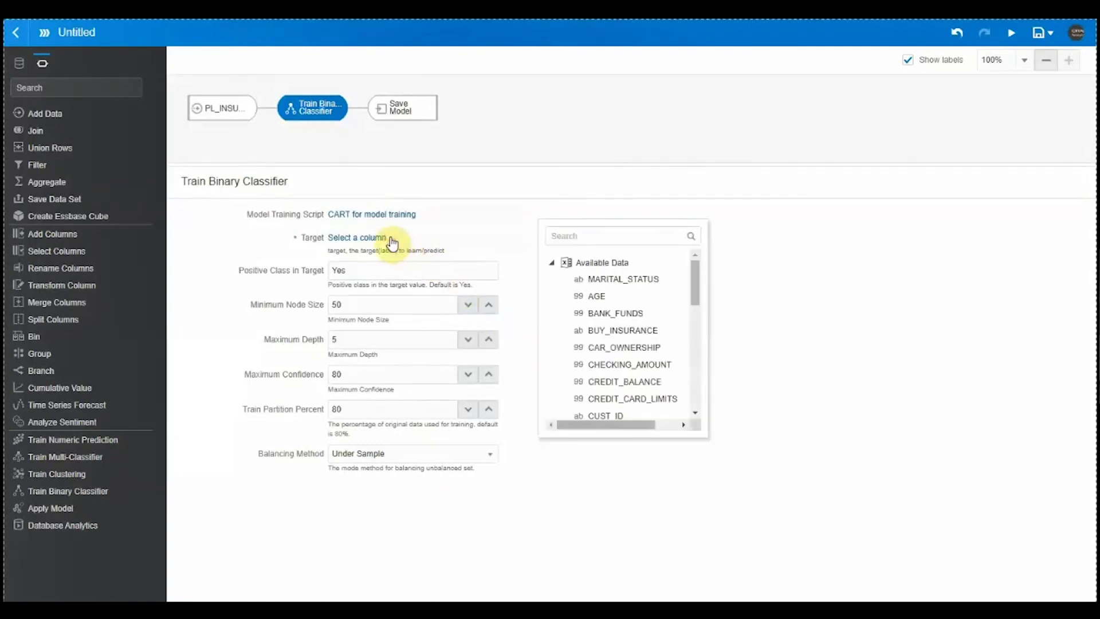
pyautogui.click(646, 339)
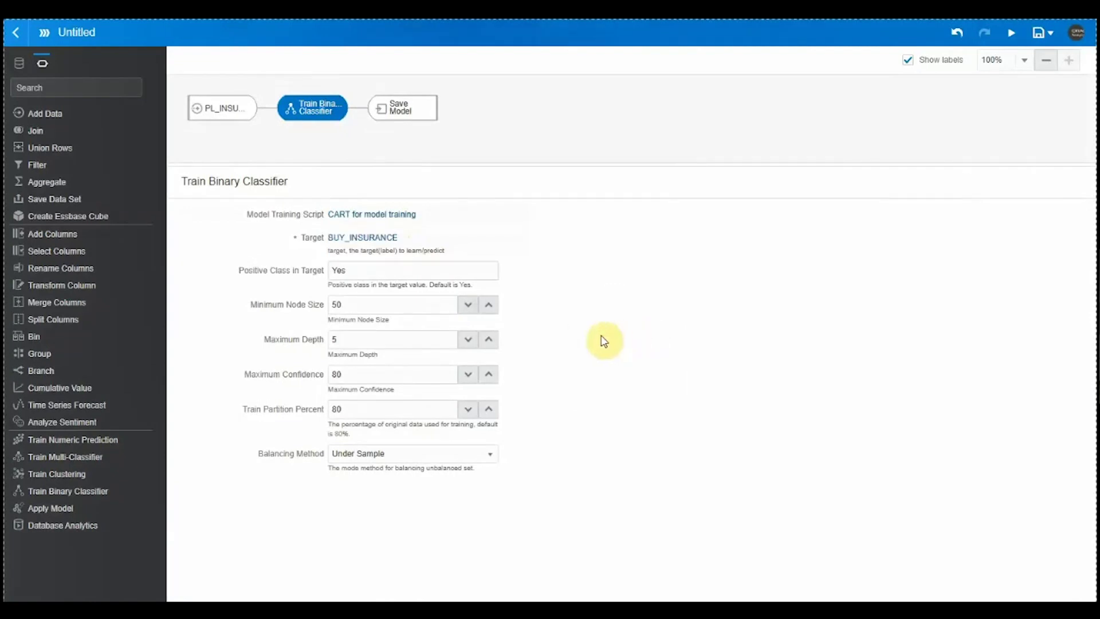
pyautogui.click(491, 347)
pyautogui.click(527, 339)
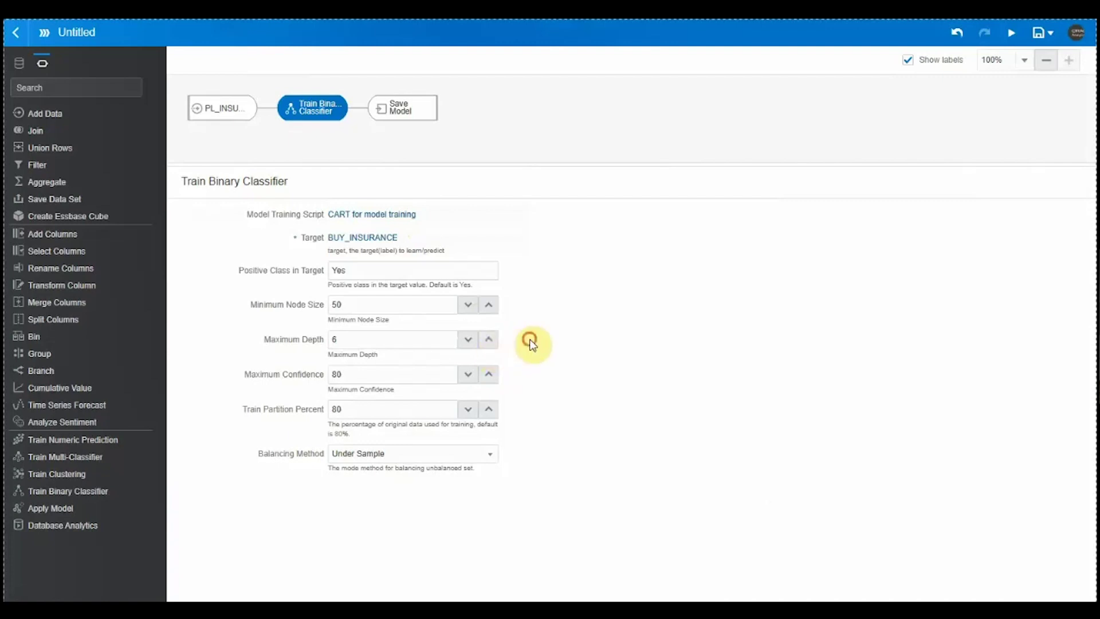
# Name the model produced by the Save Model step BUY_INS_CART.
pyautogui.click(401, 109)
pyautogui.click(435, 212)
pyautogui.doubleClick(435, 212)
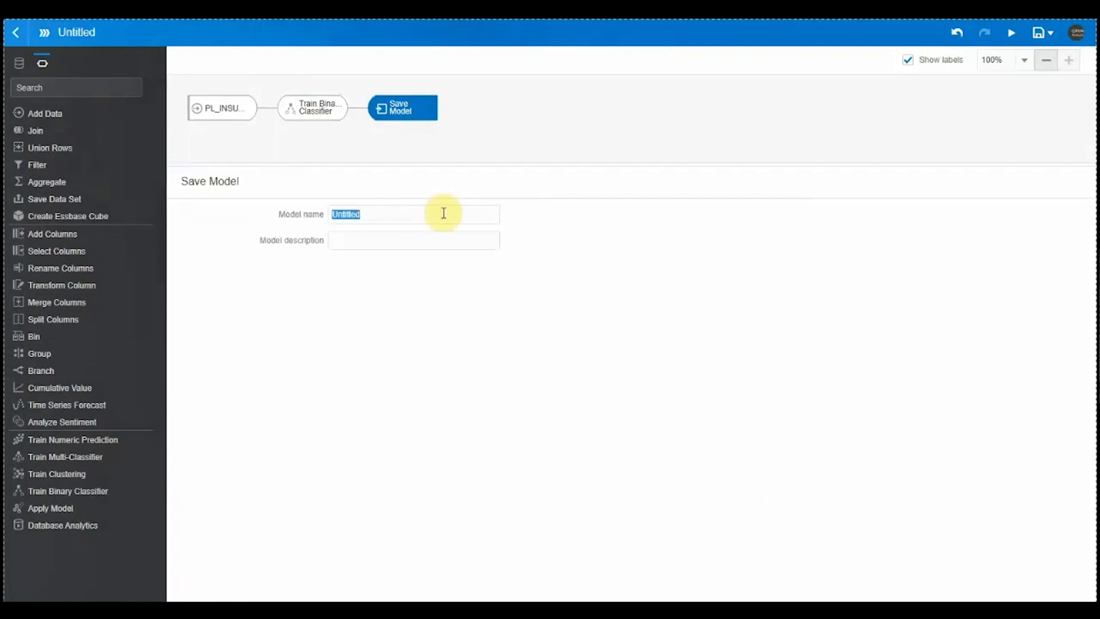
pyautogui.write('BUY_INS_CART')
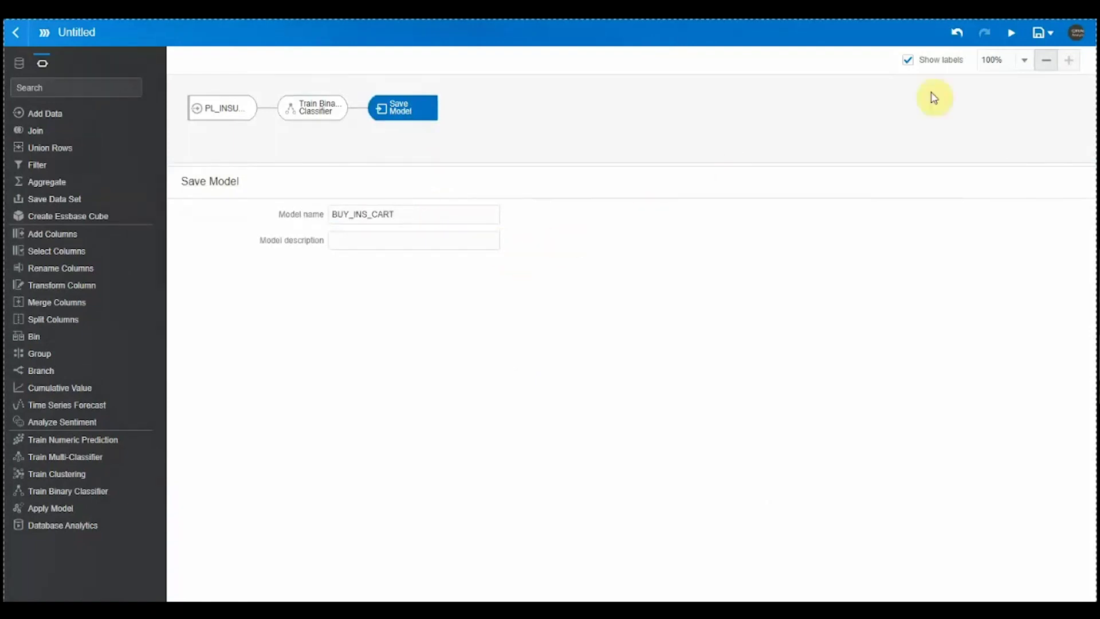
# Save and run the data flow as BUY_INS_TRAINING and return to the home page.
pyautogui.click(1012, 35)
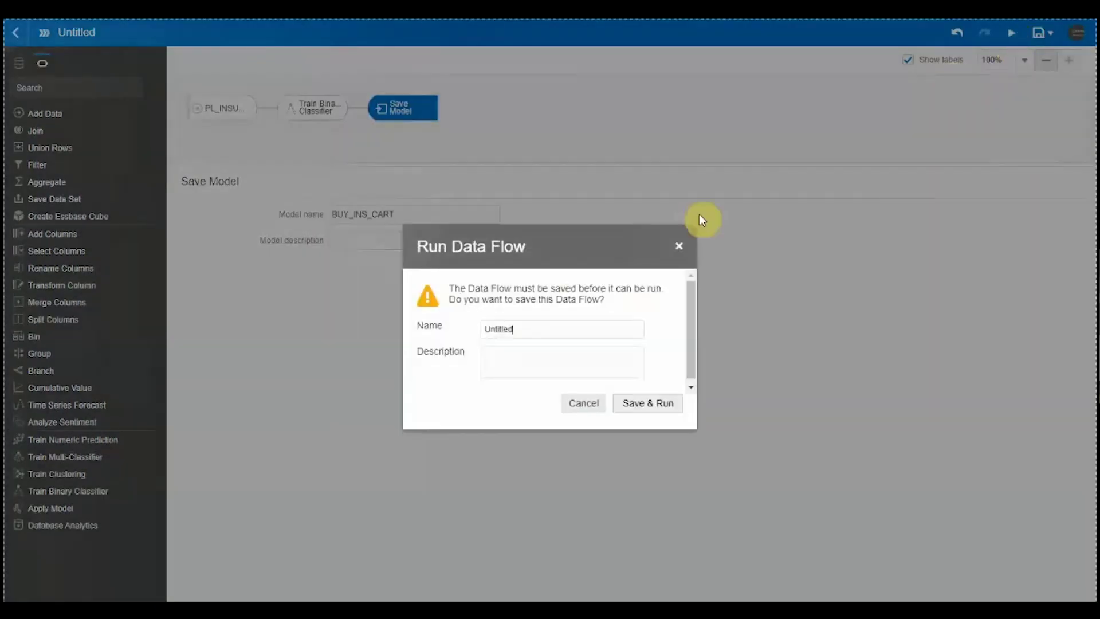
pyautogui.write('BUY_INS_TRAINING')
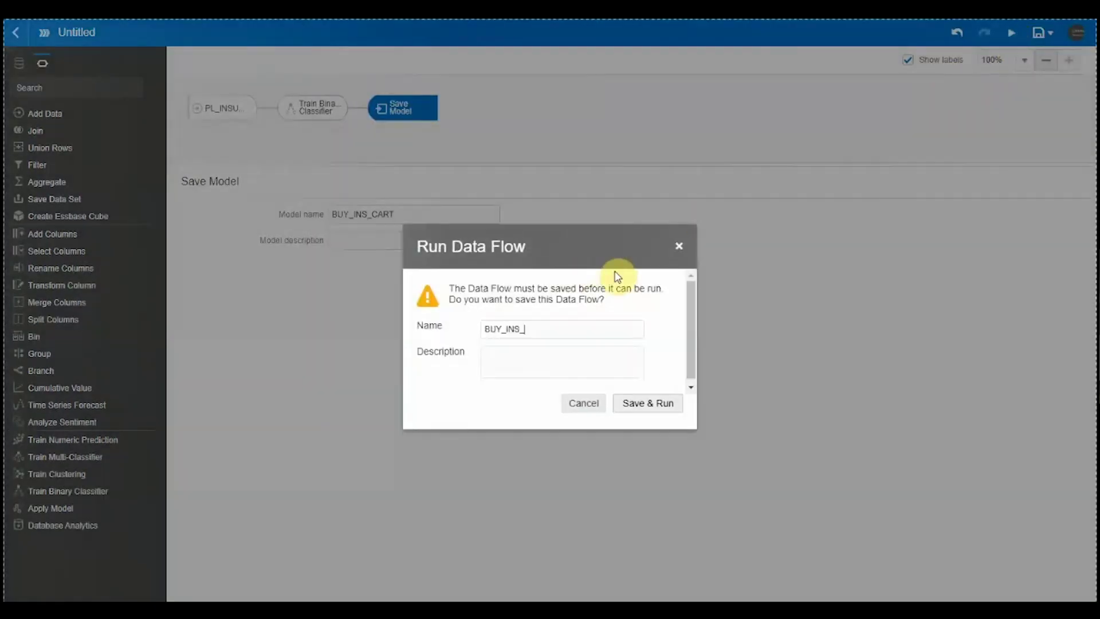
pyautogui.click(665, 404)
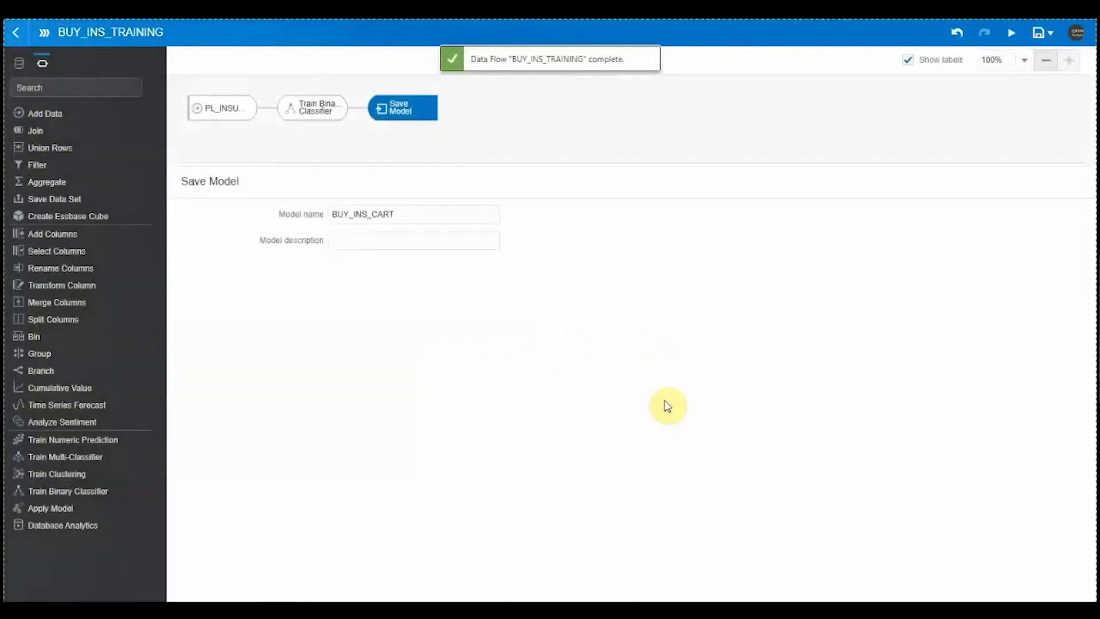
pyautogui.click(26, 46)
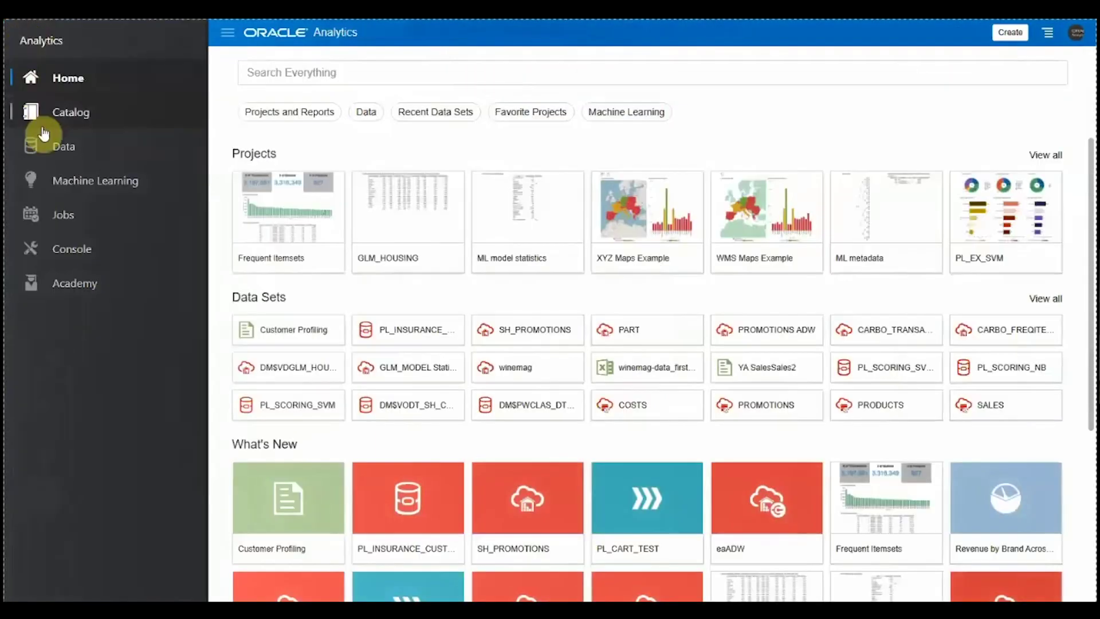
# Inspect the BUY_INS_CART machine learning model, reviewing its quality metrics and its training parameters.
pyautogui.click(63, 194)
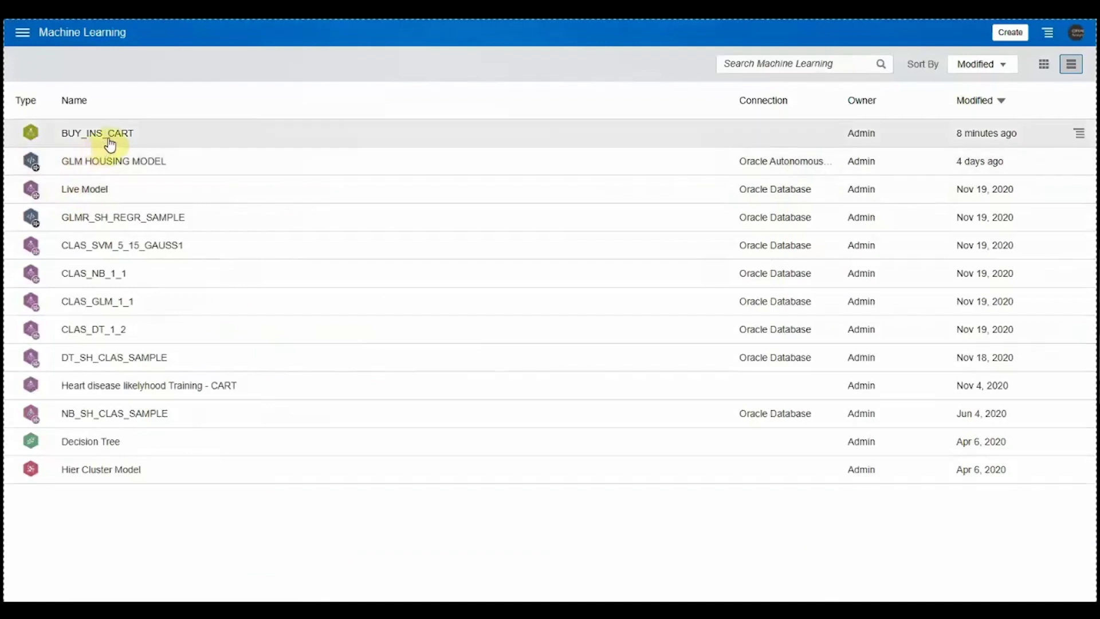
pyautogui.rightClick(108, 139)
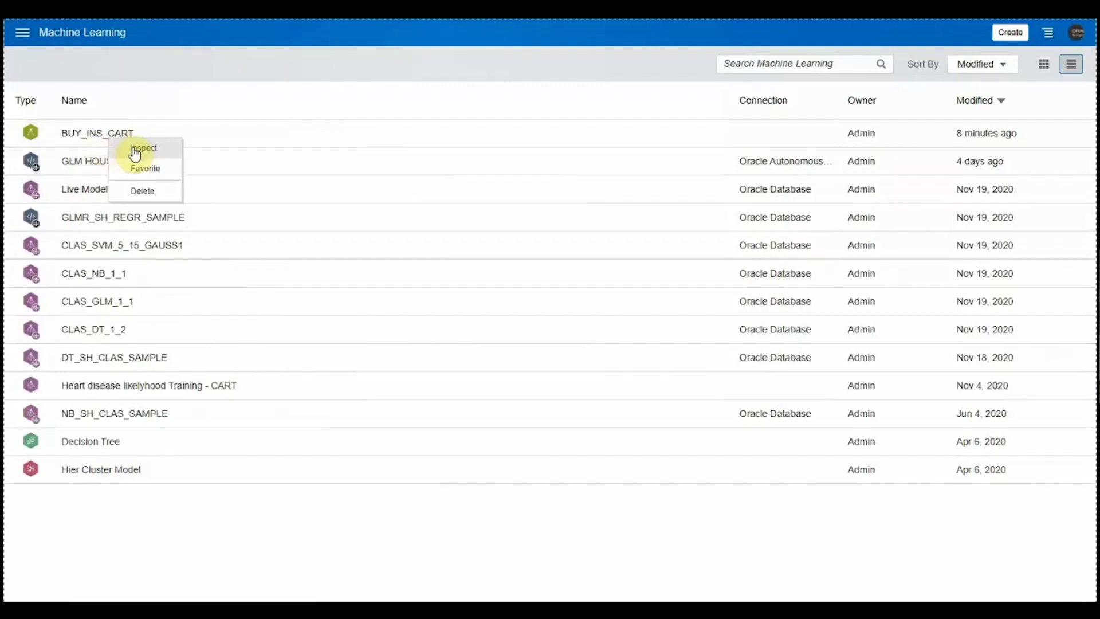
pyautogui.click(135, 152)
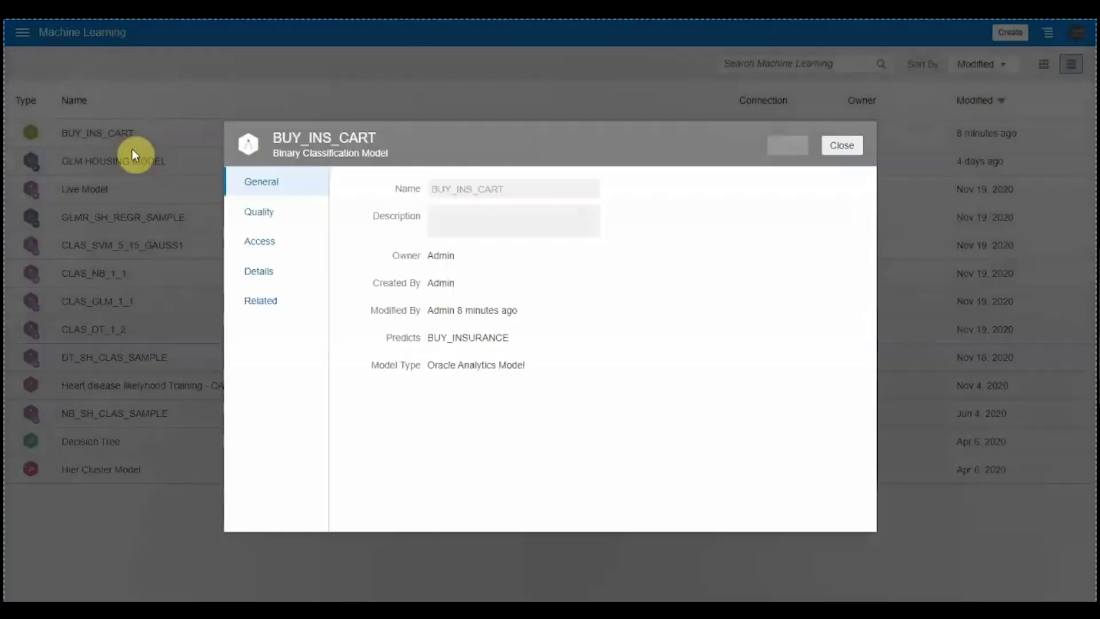
pyautogui.click(280, 222)
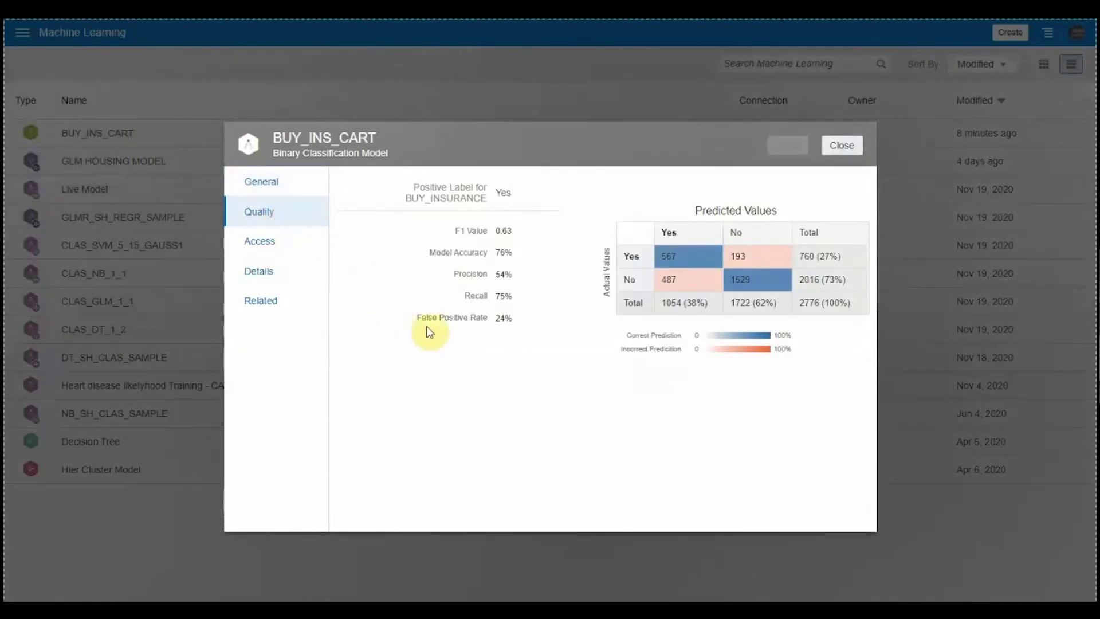
pyautogui.doubleClick(505, 252)
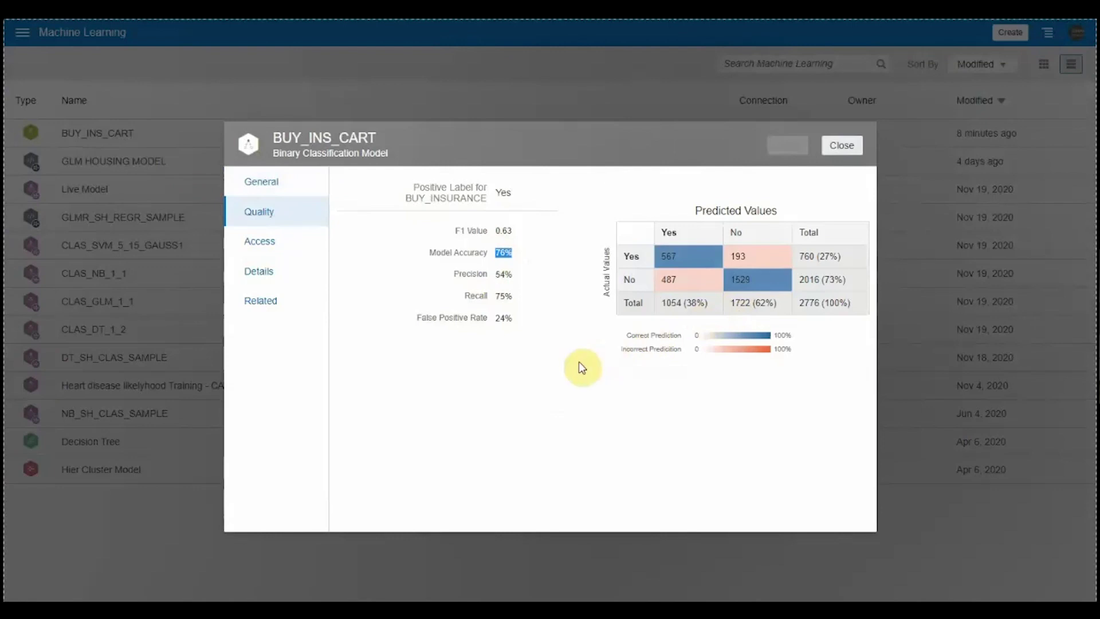
pyautogui.click(279, 273)
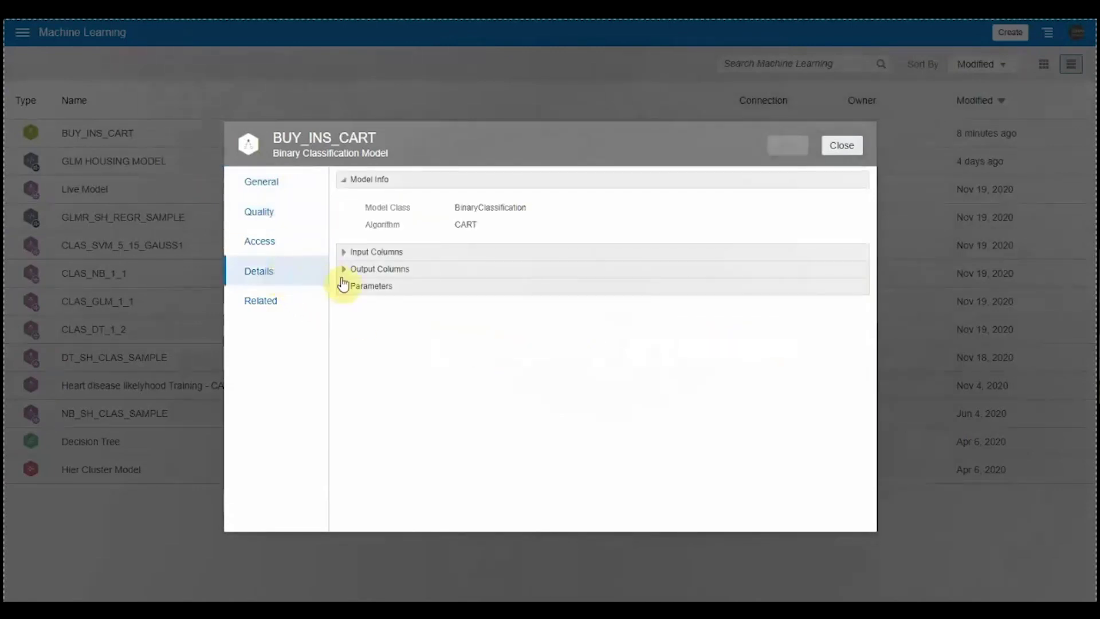
pyautogui.click(349, 290)
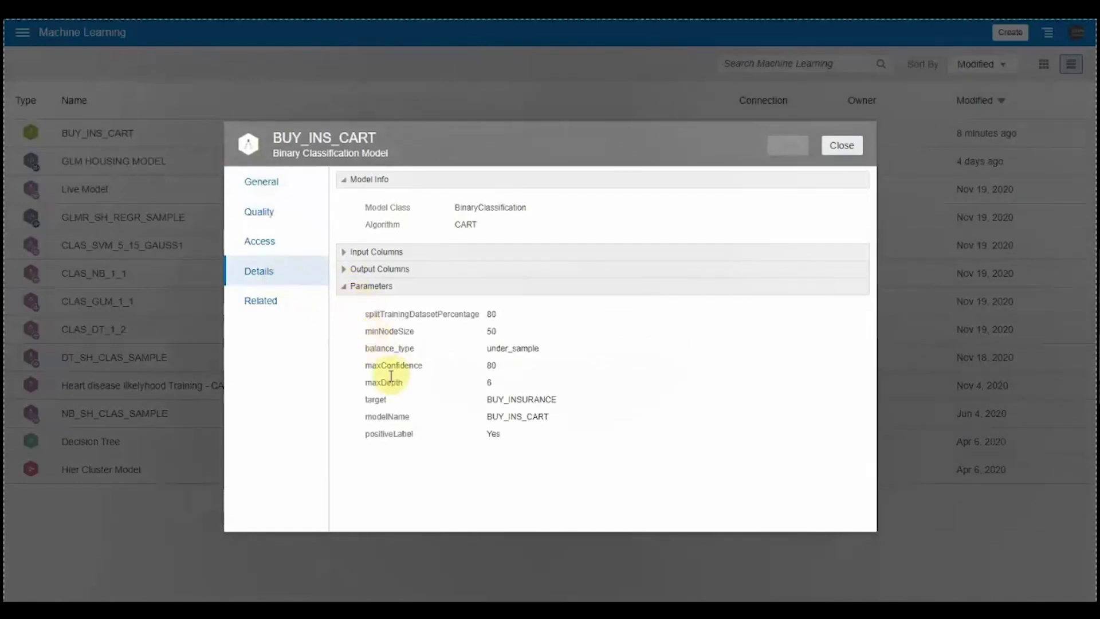
# Open the BUY_INS_CART model's related CARTree generated data in a new project.
pyautogui.click(271, 306)
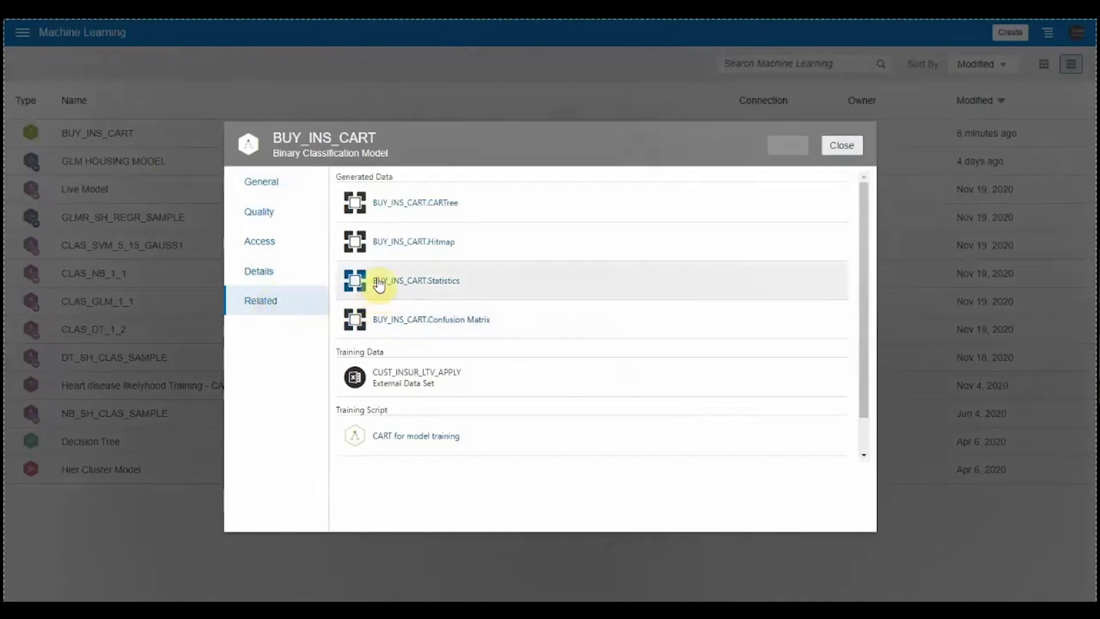
pyautogui.click(418, 206)
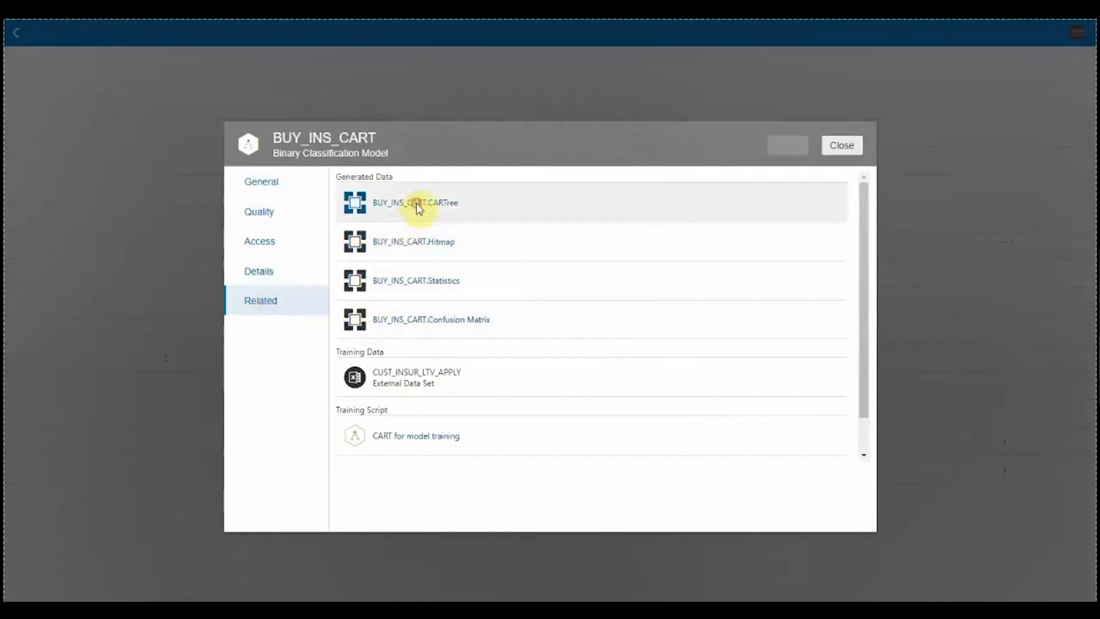
pyautogui.click(841, 146)
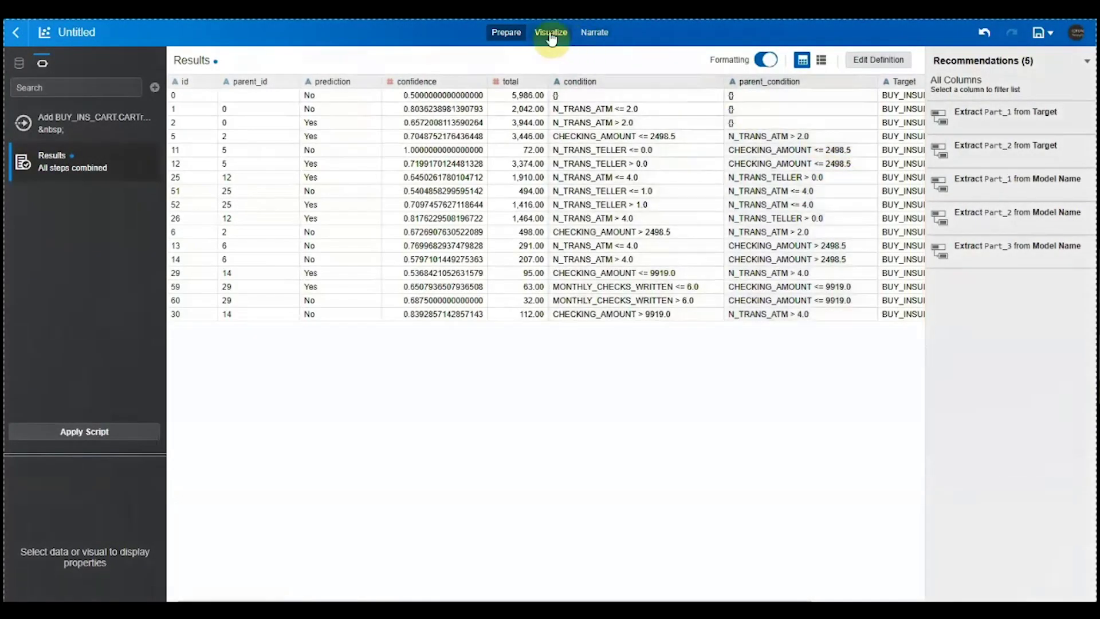
# Visualize the CARTree data's id and parent_id columns as a tree diagram.
pyautogui.click(551, 35)
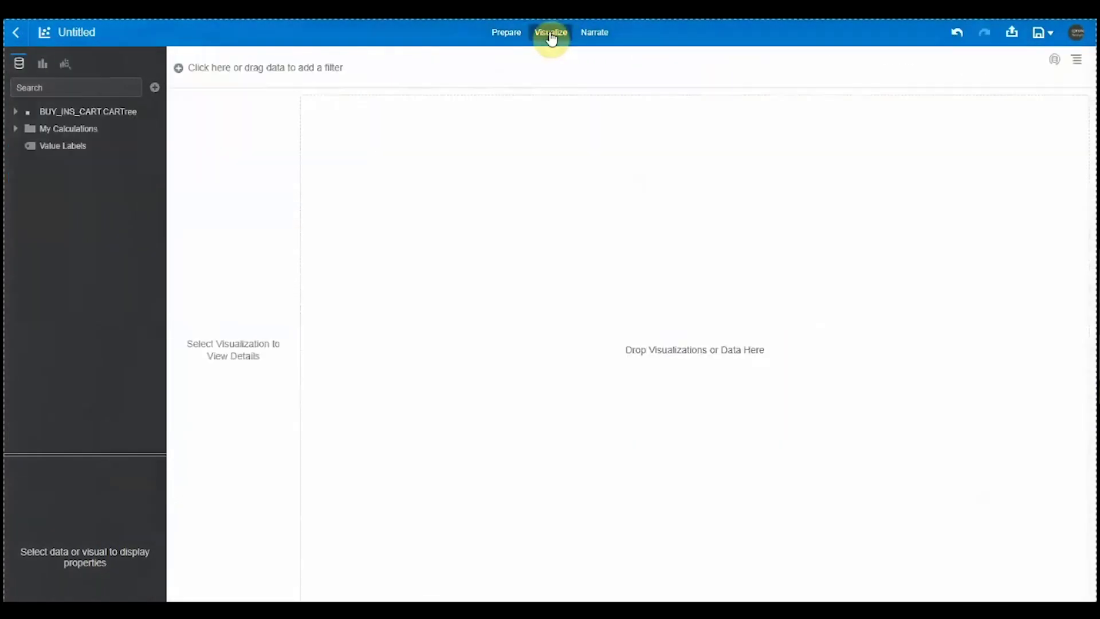
pyautogui.keyDown('ctrl'); pyautogui.click(74, 147); pyautogui.keyUp('ctrl')
pyautogui.rightClick(75, 149)
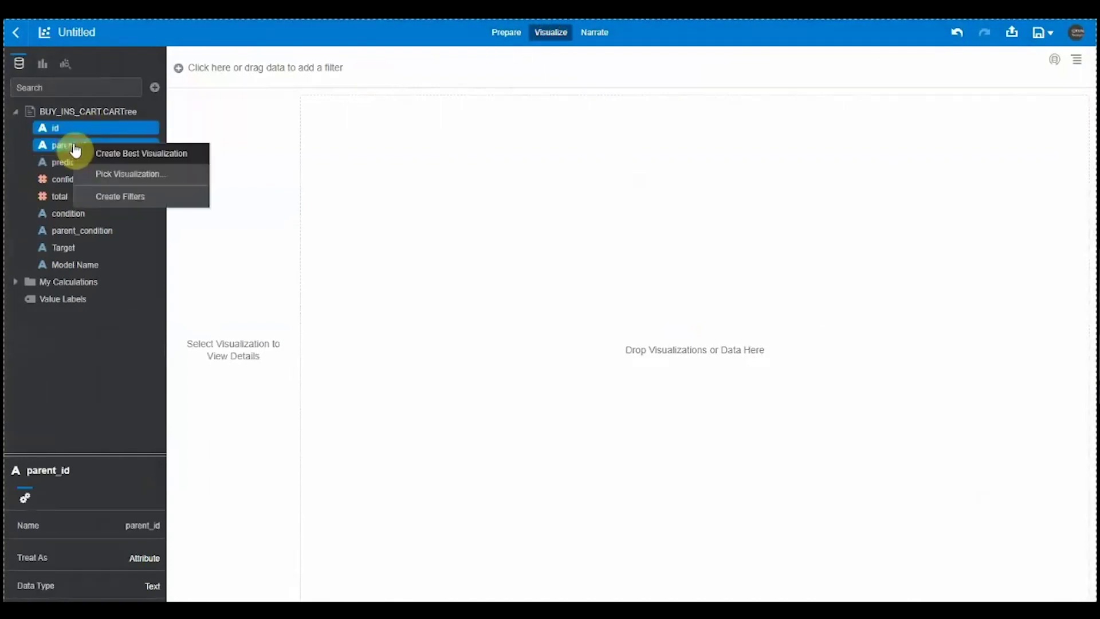
pyautogui.click(140, 174)
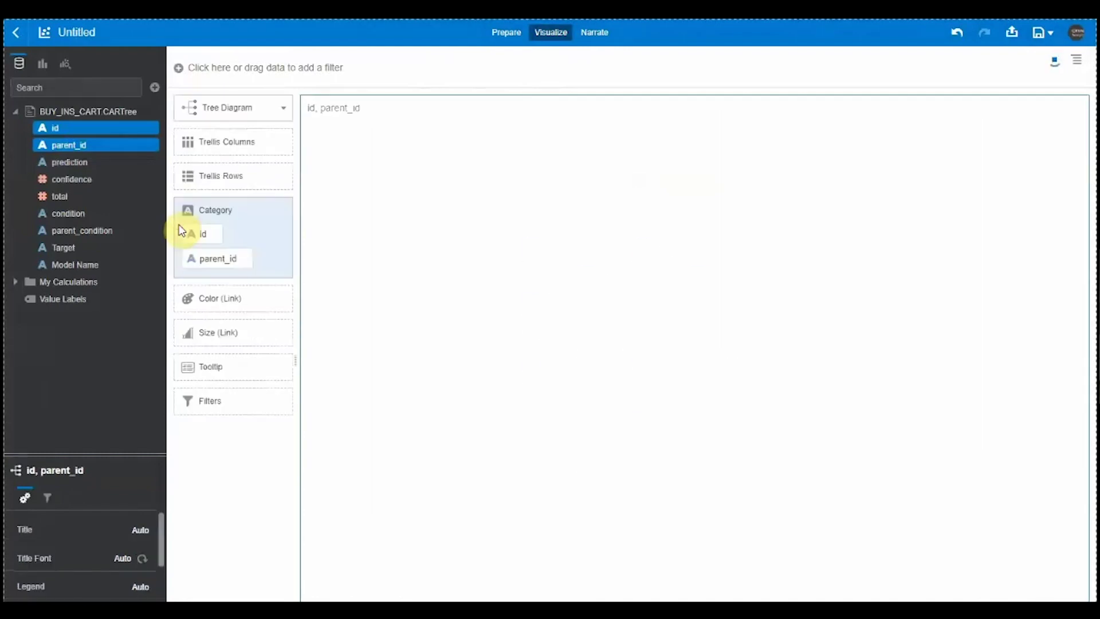
# Add a table visualization of the id, prediction and condition columns beside the tree diagram.
pyautogui.keyDown('ctrl'); pyautogui.click(71, 212); pyautogui.keyUp('ctrl')
pyautogui.keyDown('ctrl'); pyautogui.click(77, 163); pyautogui.keyUp('ctrl')
pyautogui.rightClick(90, 167)
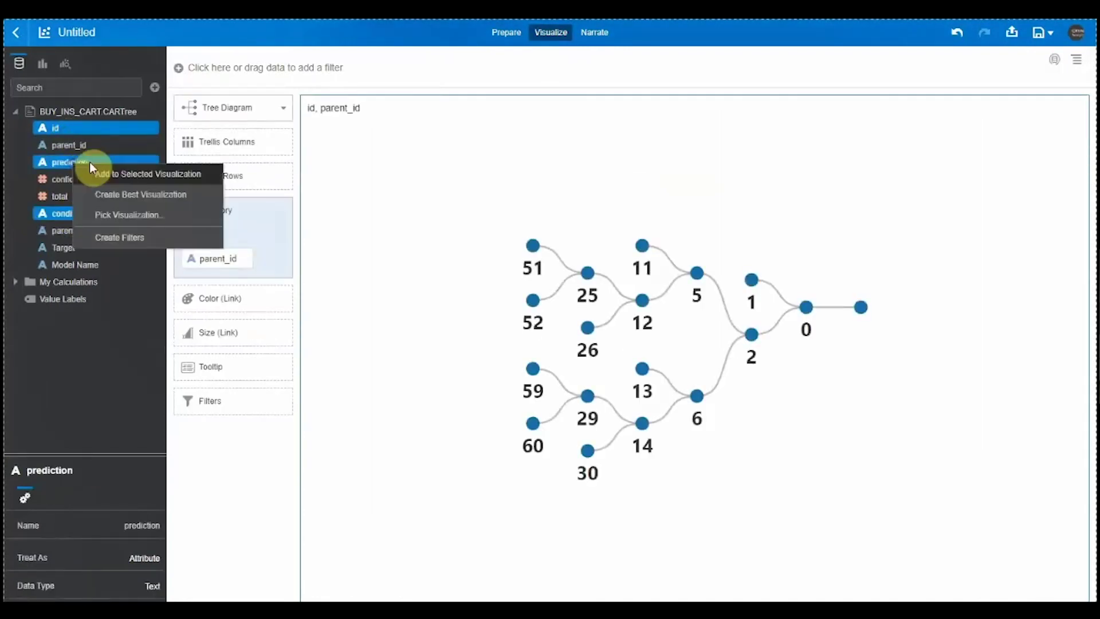
pyautogui.click(128, 215)
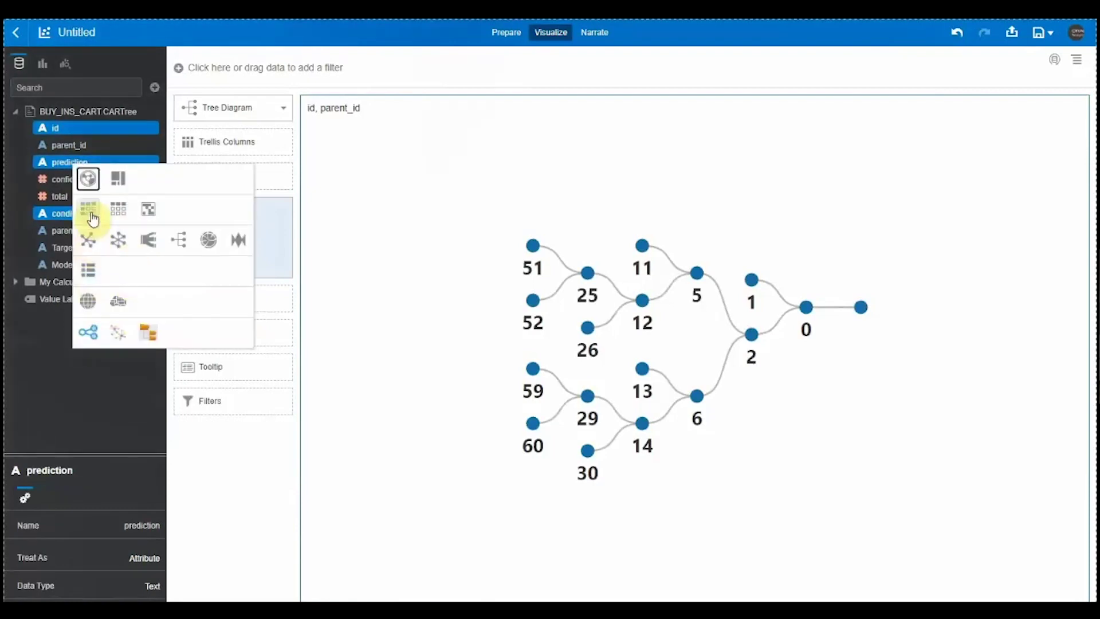
pyautogui.click(116, 210)
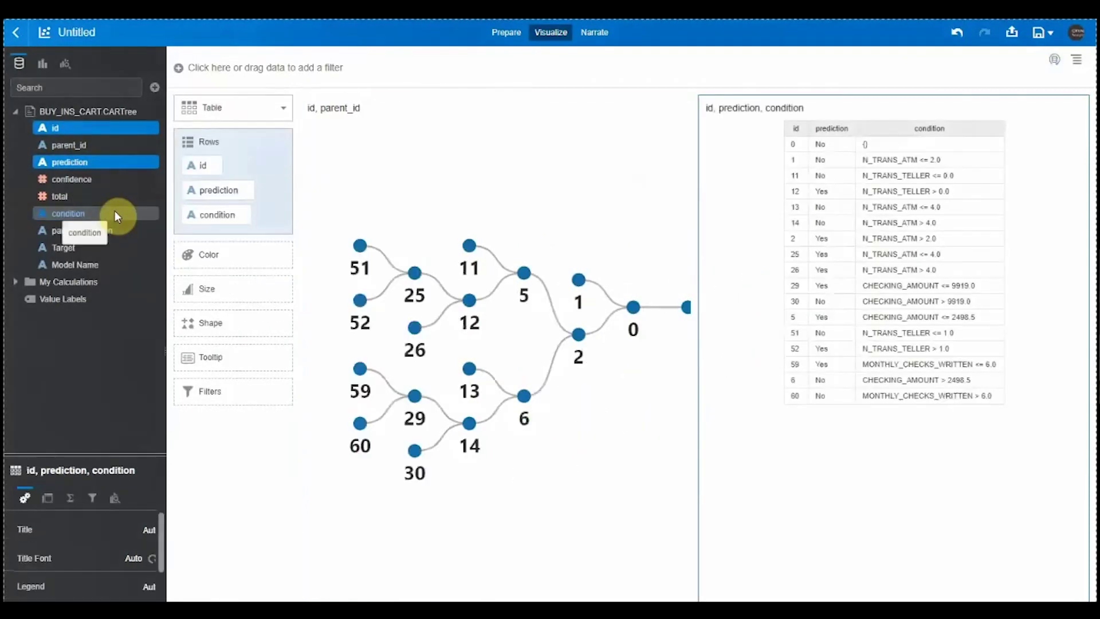
# Examine the conditions and predictions for tree nodes 2 and 12, and leave the project.
pyautogui.click(834, 165)
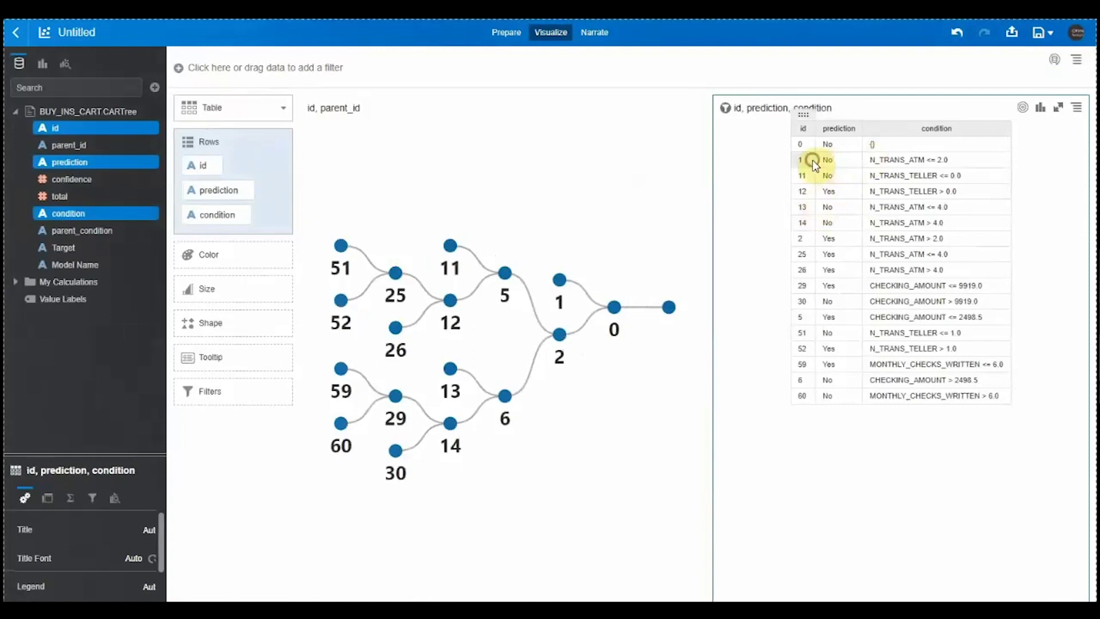
pyautogui.click(561, 339)
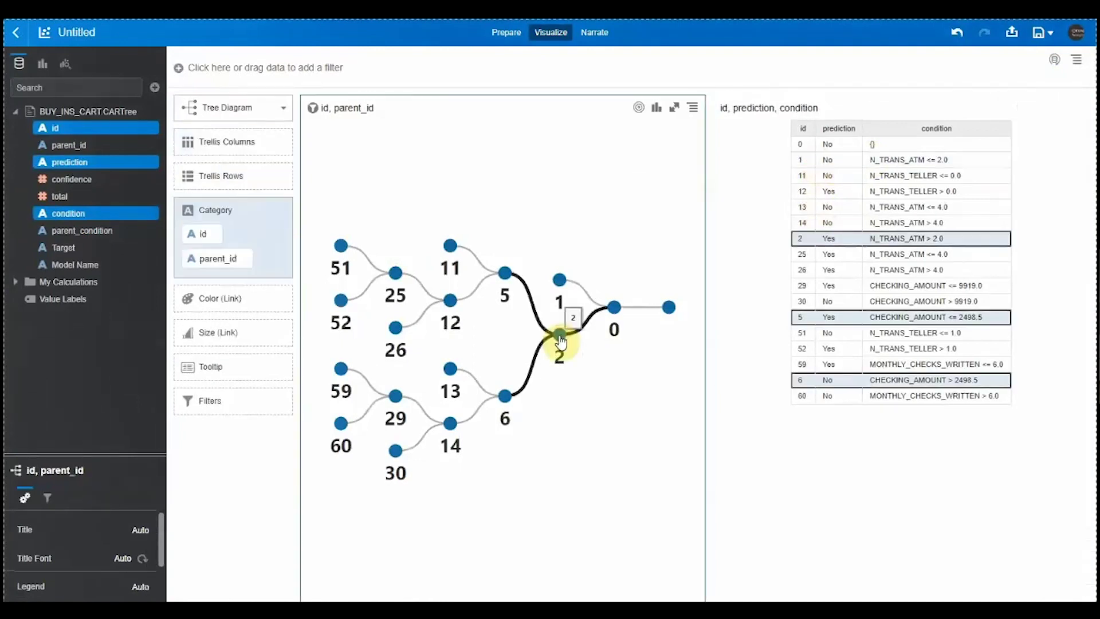
pyautogui.click(449, 315)
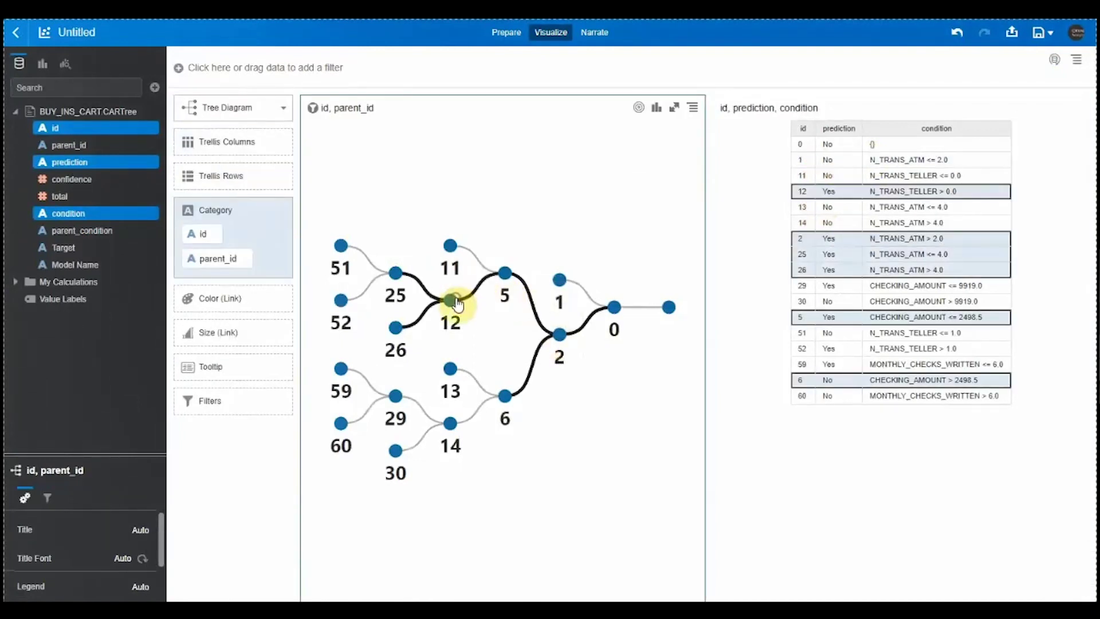
pyautogui.click(219, 131)
# Open the BUY_INS_TRAINING data flow for editing.
pyautogui.click(22, 31)
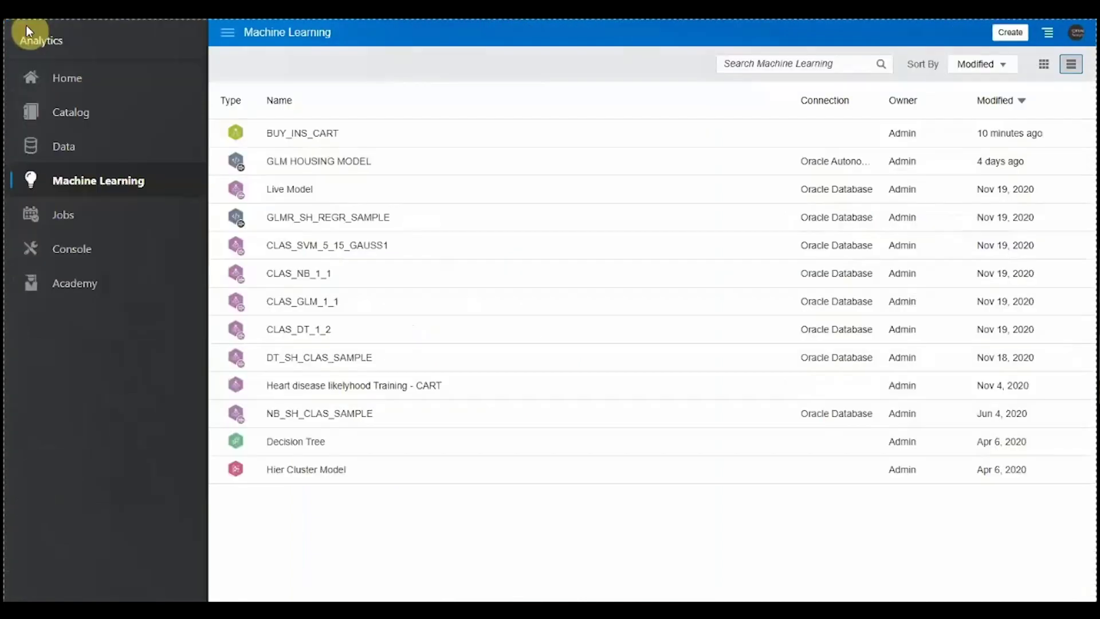
pyautogui.click(66, 147)
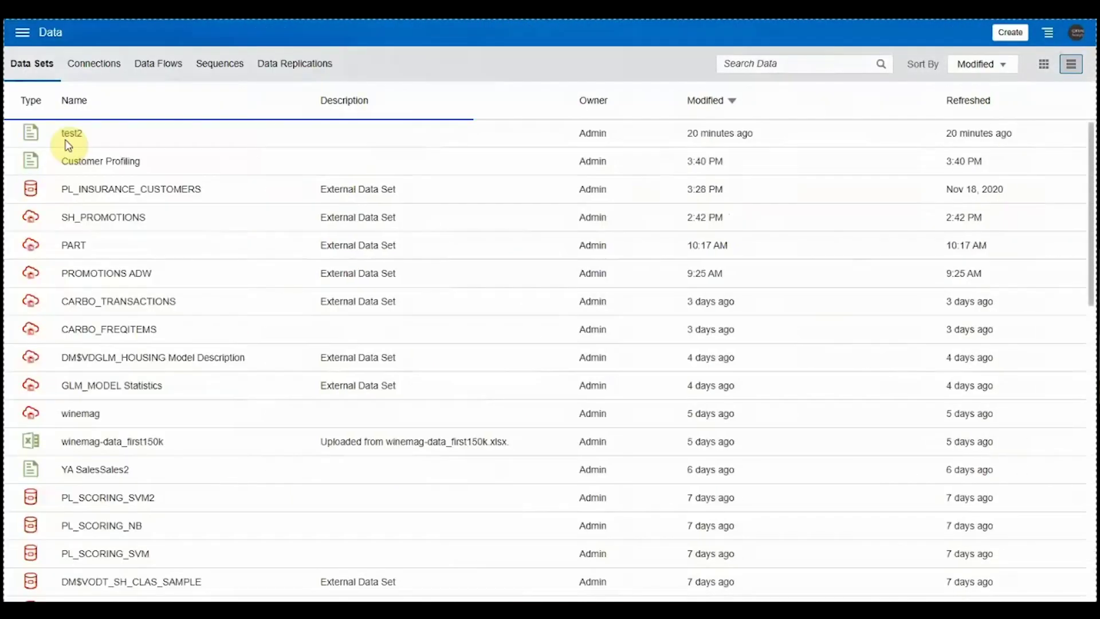
pyautogui.click(153, 77)
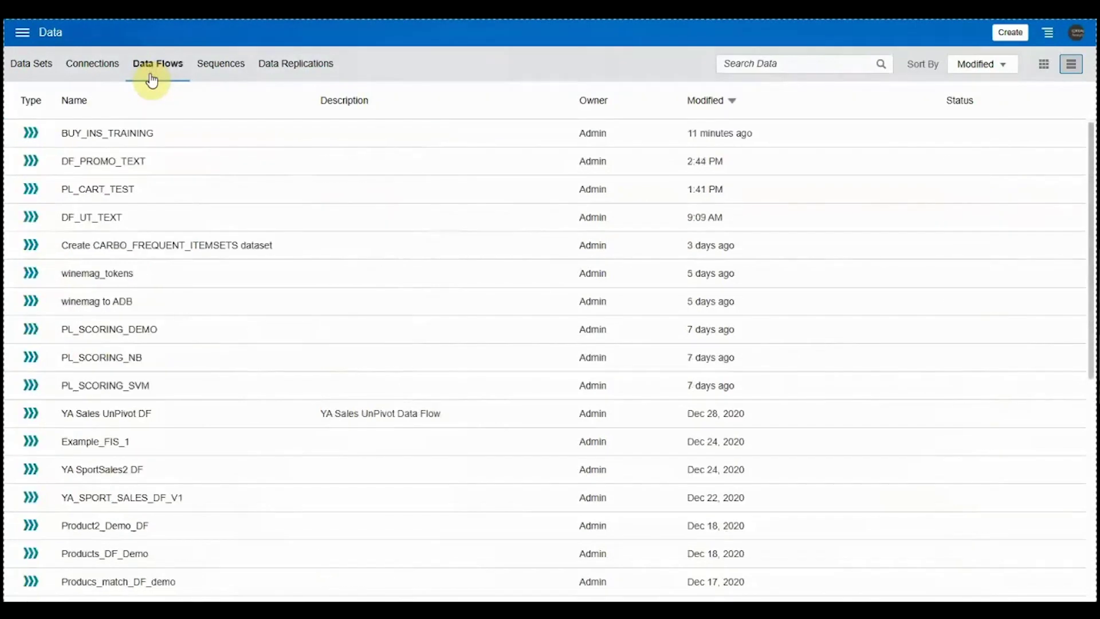
pyautogui.rightClick(143, 132)
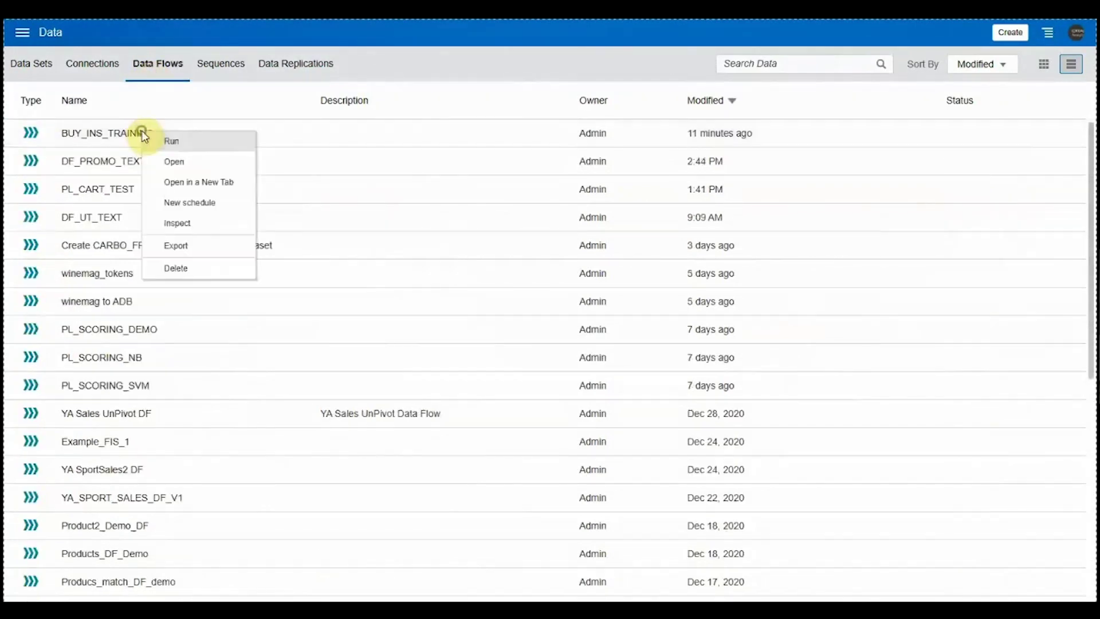
pyautogui.click(189, 163)
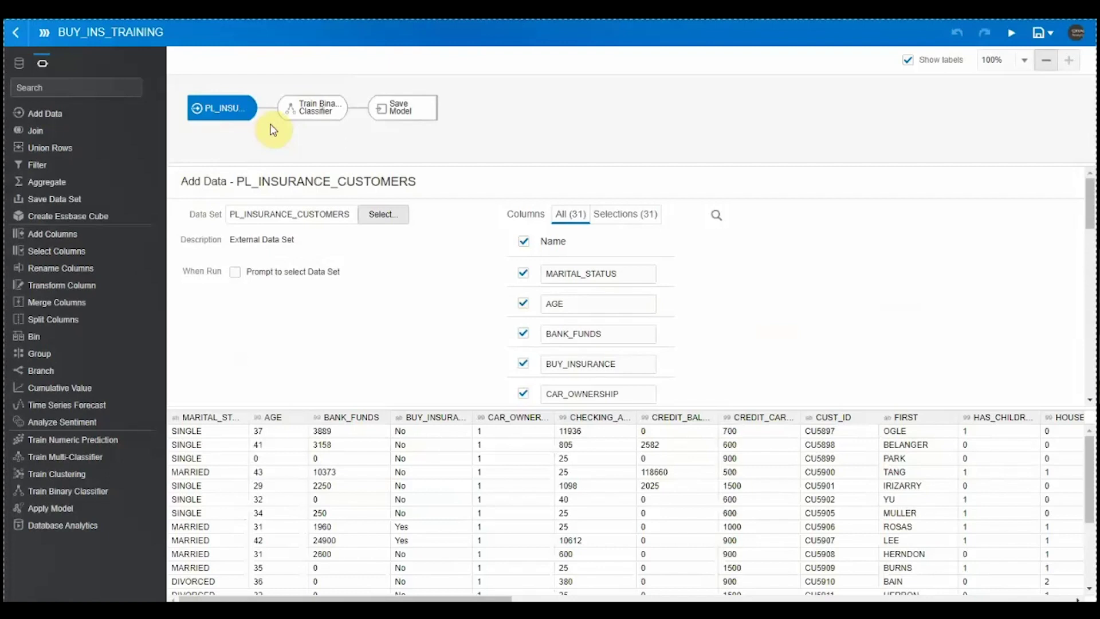
# Change the binary classifier's training script to Neural Network for Classification and set its target to BUY_INSURANCE.
pyautogui.click(304, 111)
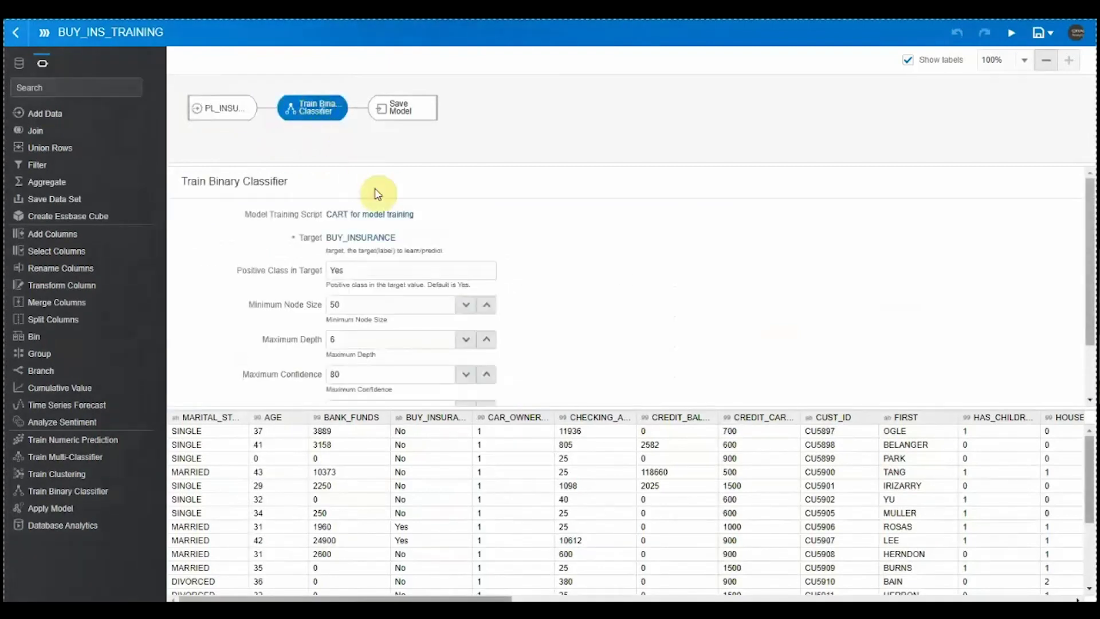
pyautogui.click(387, 217)
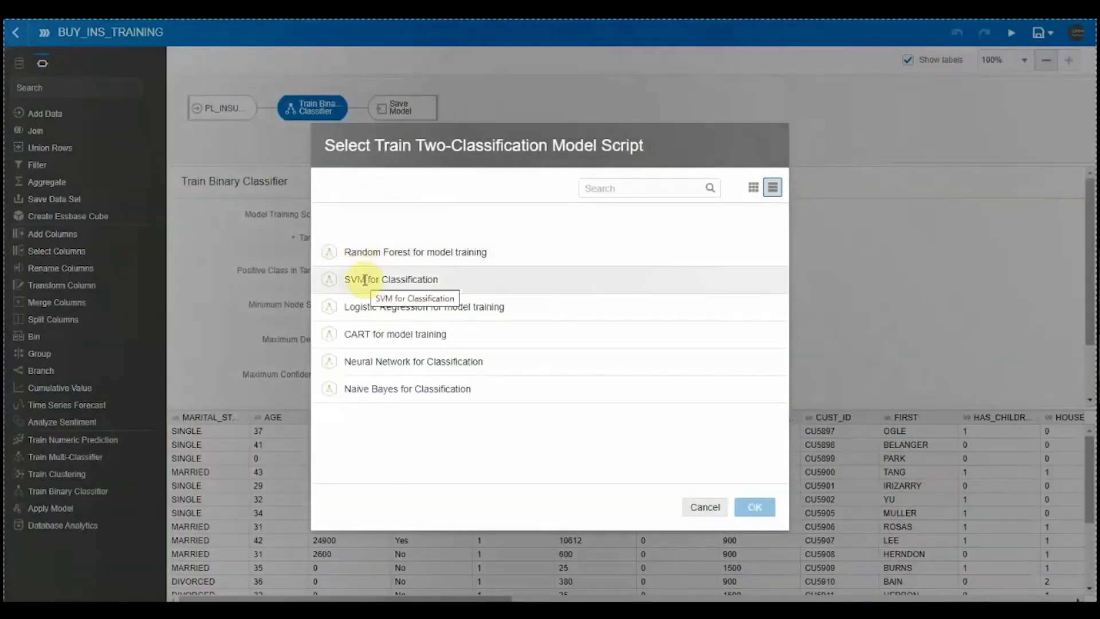
pyautogui.click(376, 362)
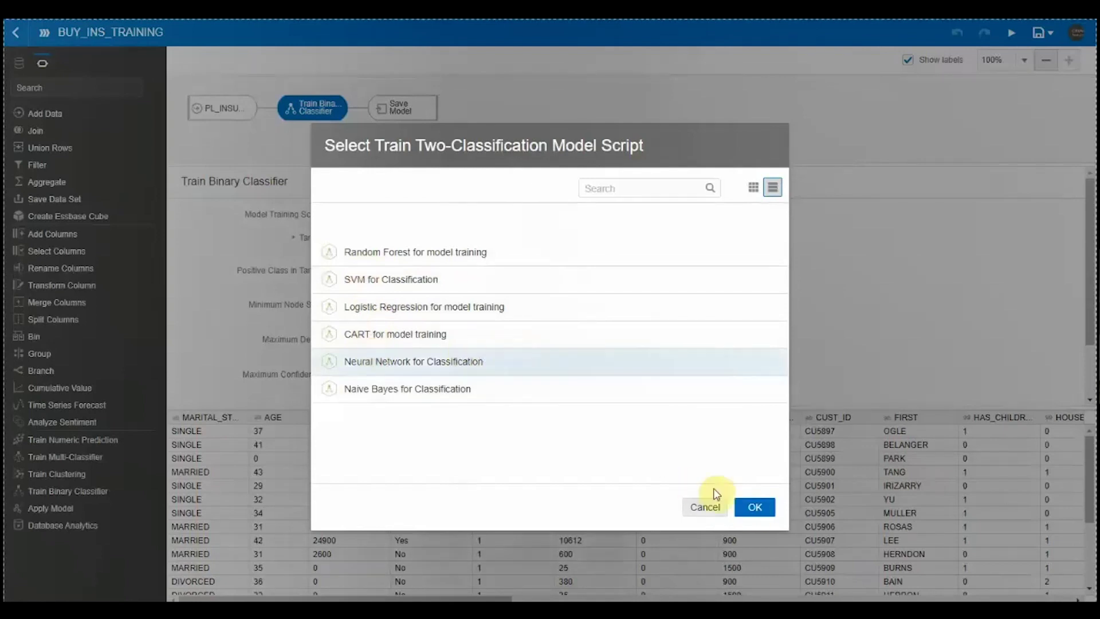
pyautogui.click(754, 507)
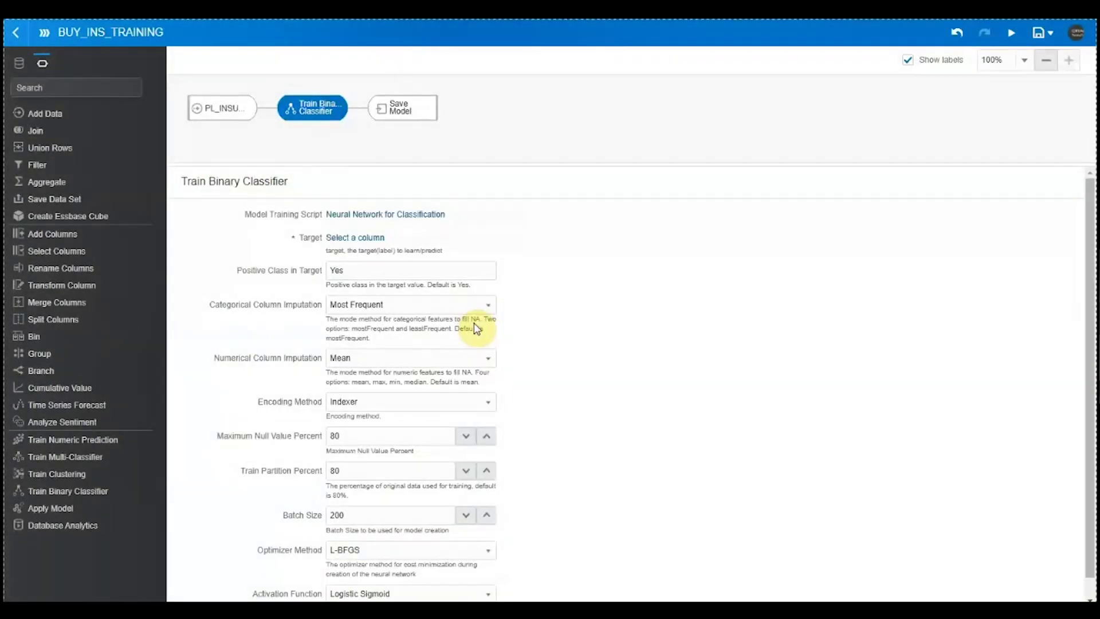
pyautogui.click(361, 240)
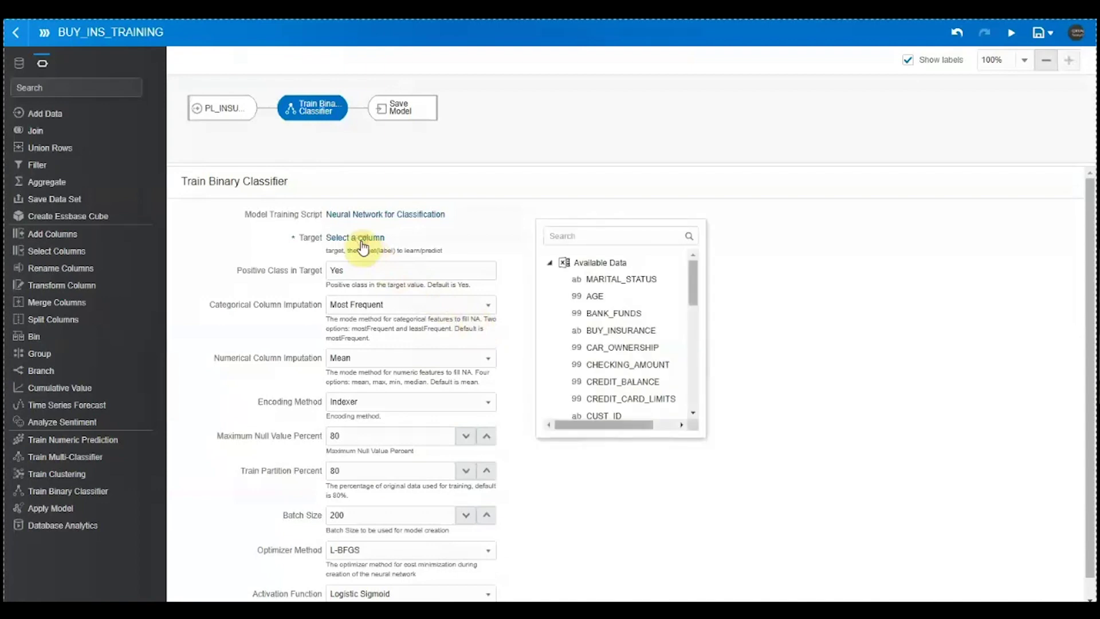
pyautogui.click(619, 335)
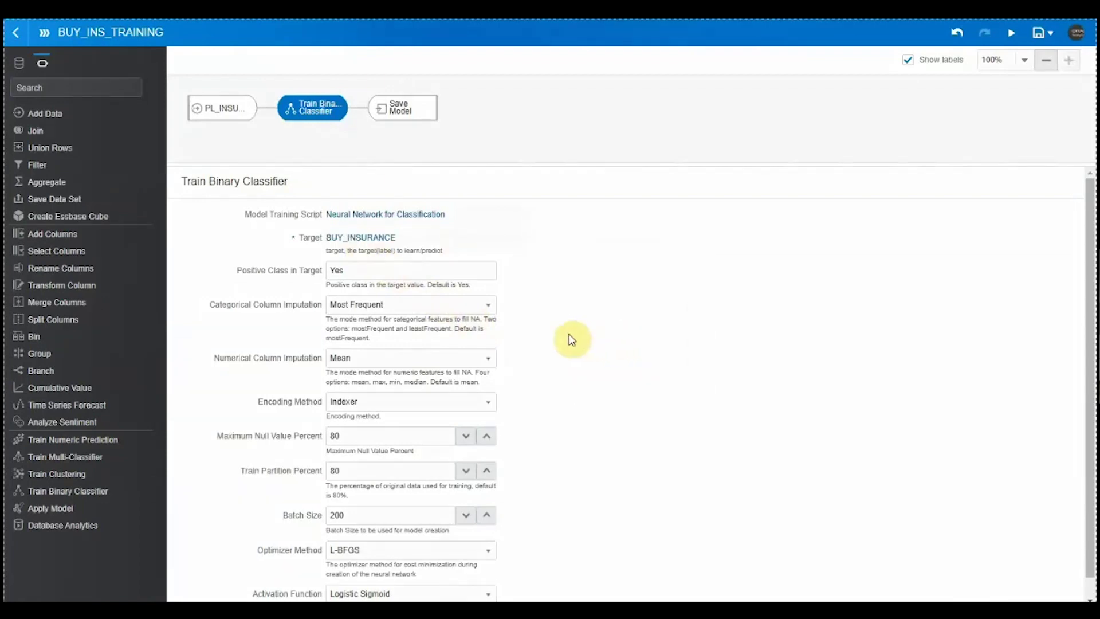
pyautogui.scroll(-1, 463, 357)
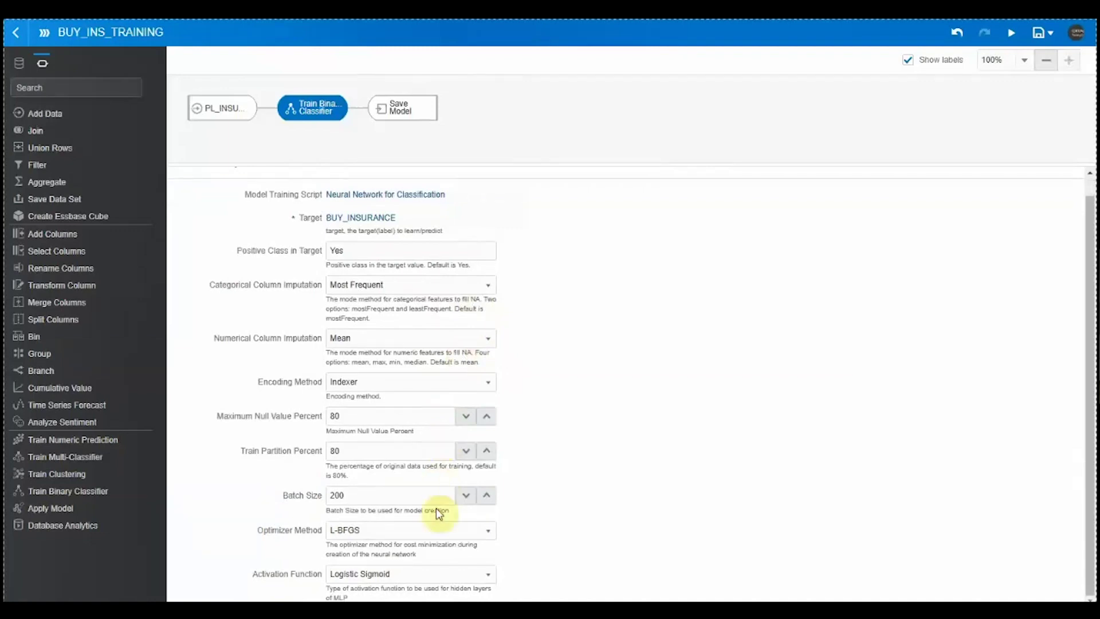
# Rename the model produced by the Save Model step as BUY_INS_NN.
pyautogui.click(396, 107)
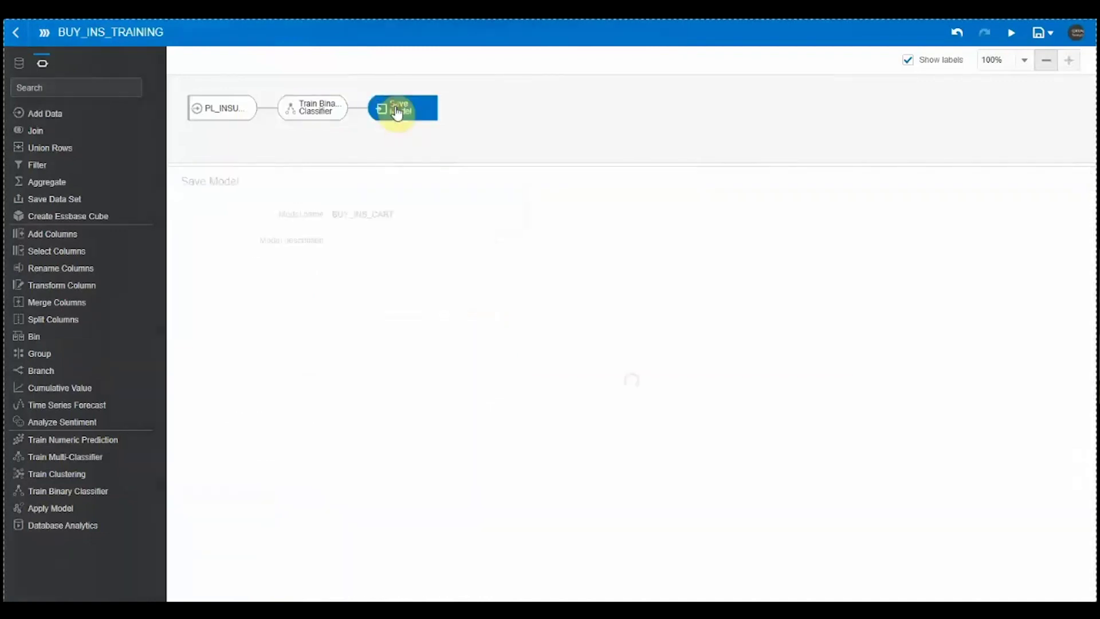
pyautogui.hotkey('shift', 'Left')
pyautogui.hotkey('shift', 'Left')
pyautogui.hotkey('shift', 'Left')
pyautogui.hotkey('shift', 'Left')
pyautogui.write('NN')
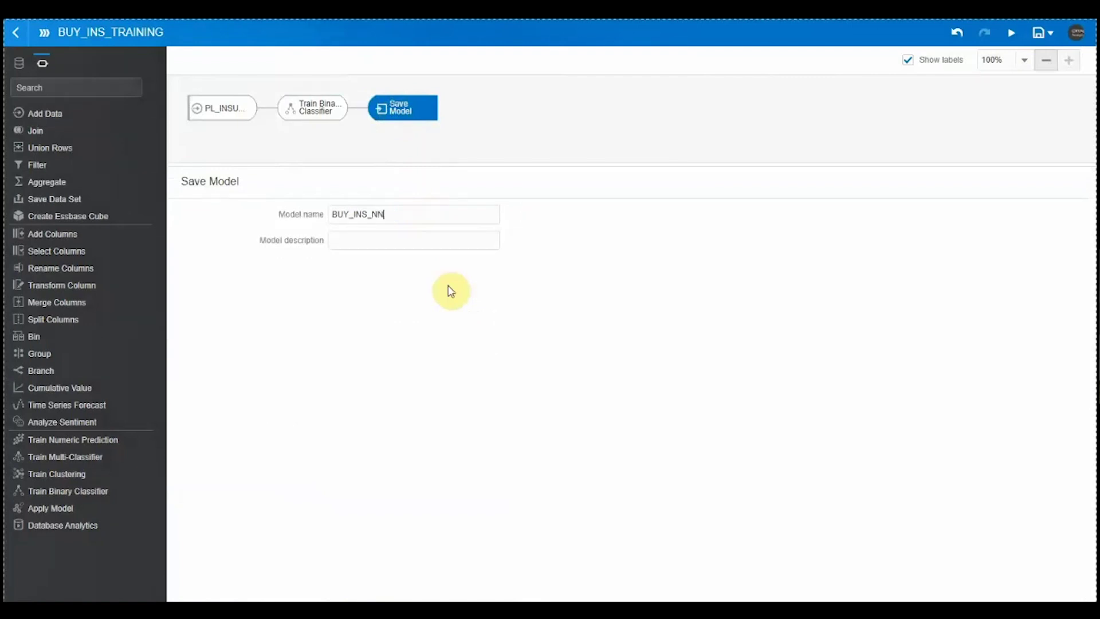
# Insert a Select Columns step after the PL_INSURANCE_CUSTOMERS data and exclude the FIRST and LAST columns.
pyautogui.click(266, 112)
pyautogui.click(329, 218)
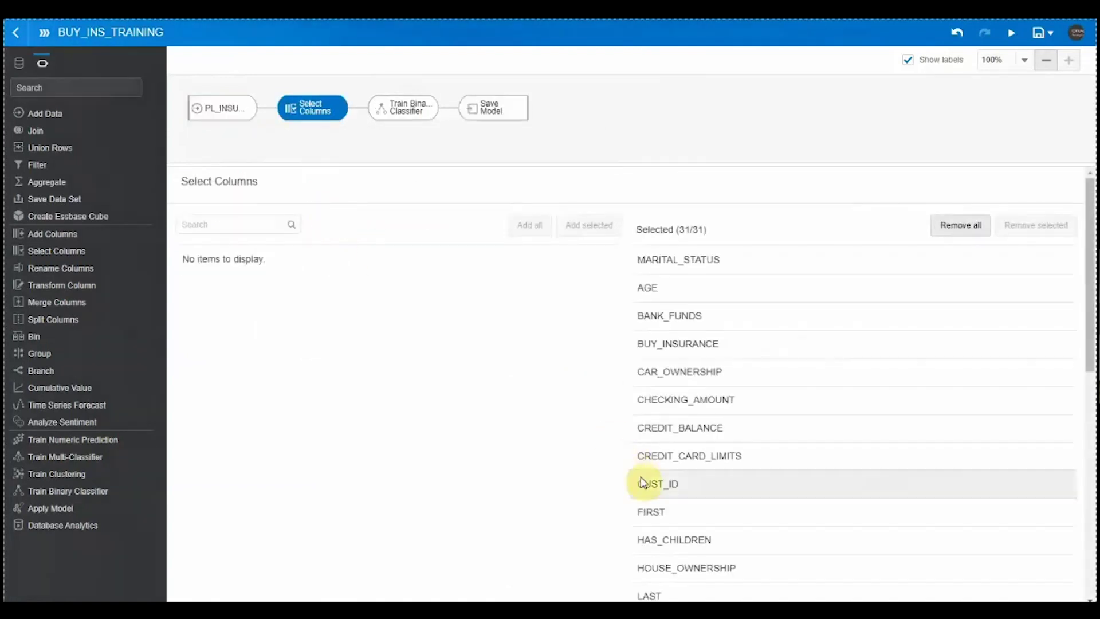
pyautogui.click(659, 511)
pyautogui.keyDown('ctrl'); pyautogui.click(694, 591); pyautogui.keyUp('ctrl')
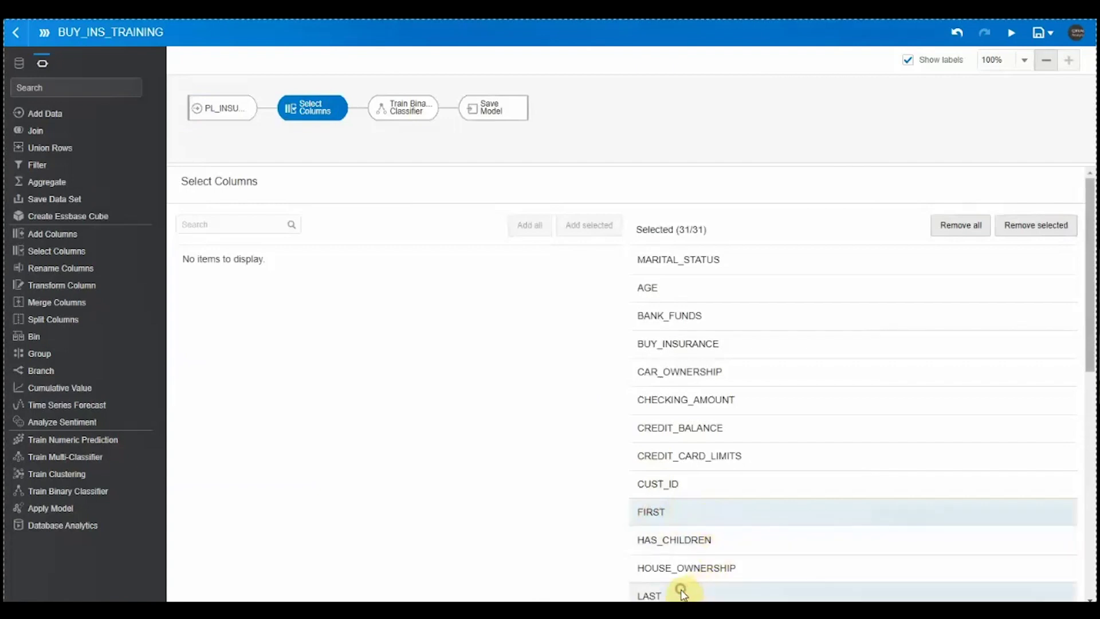
pyautogui.click(1026, 228)
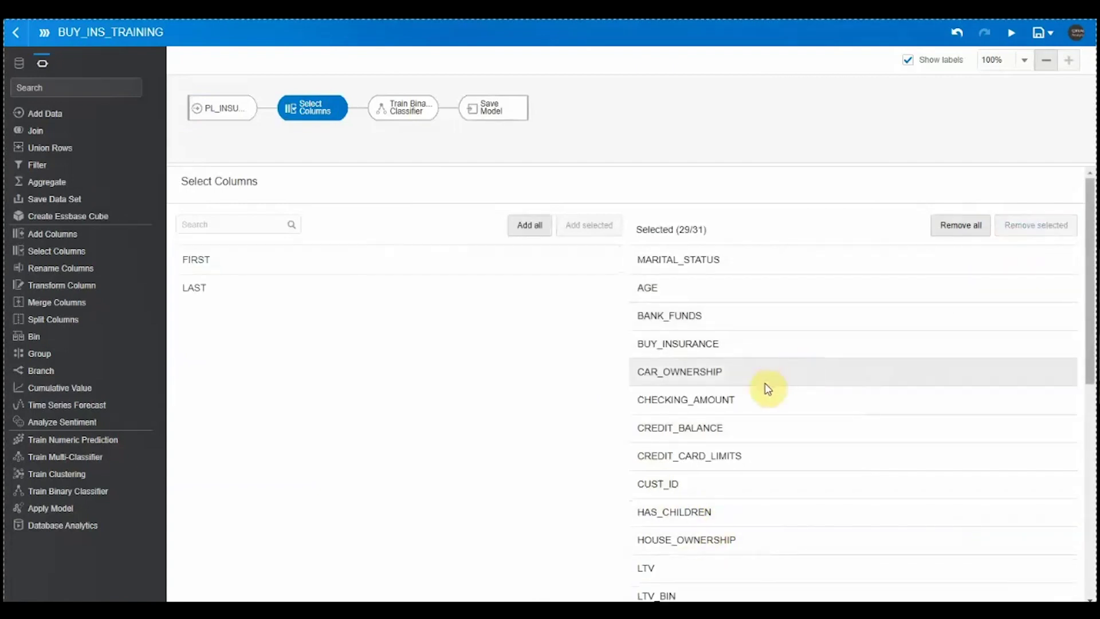
# Exclude the LTV, LTV_BIN and SEX columns from the selected columns.
pyautogui.scroll(-3, 764, 386)
pyautogui.click(704, 383)
pyautogui.keyDown('ctrl'); pyautogui.click(691, 413); pyautogui.keyUp('ctrl')
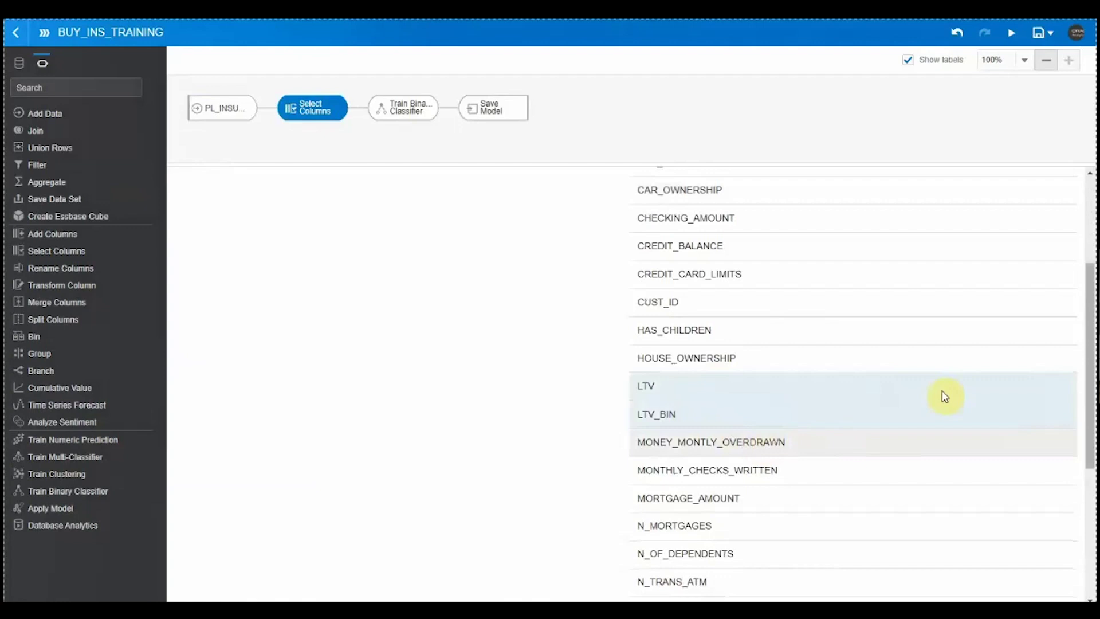
pyautogui.scroll(-3, 802, 500)
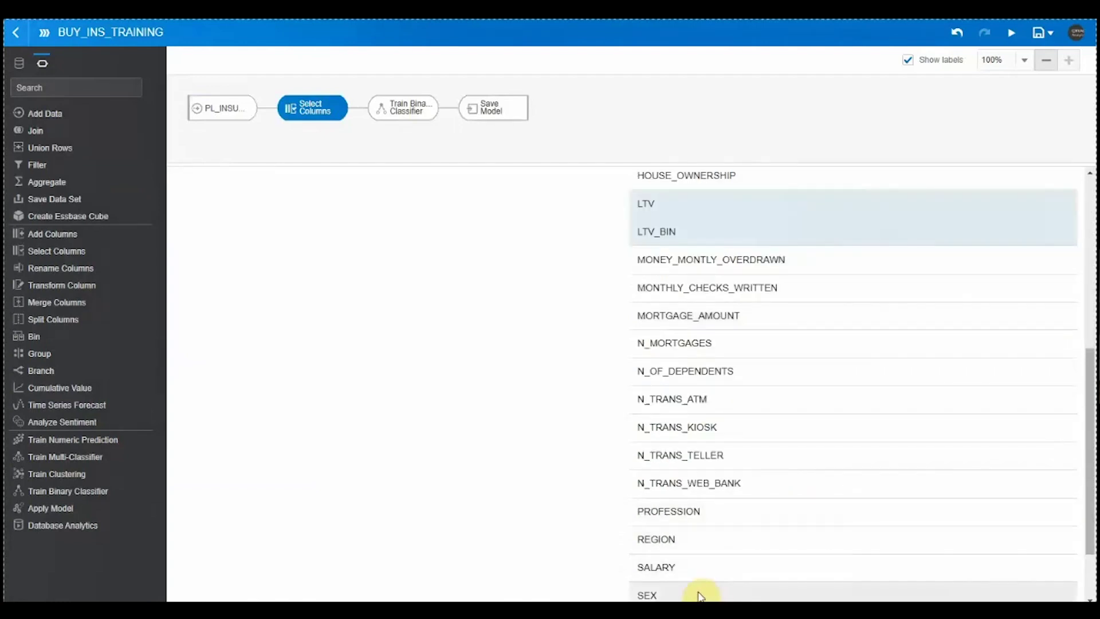
pyautogui.scroll(6, 859, 487)
pyautogui.click(1049, 229)
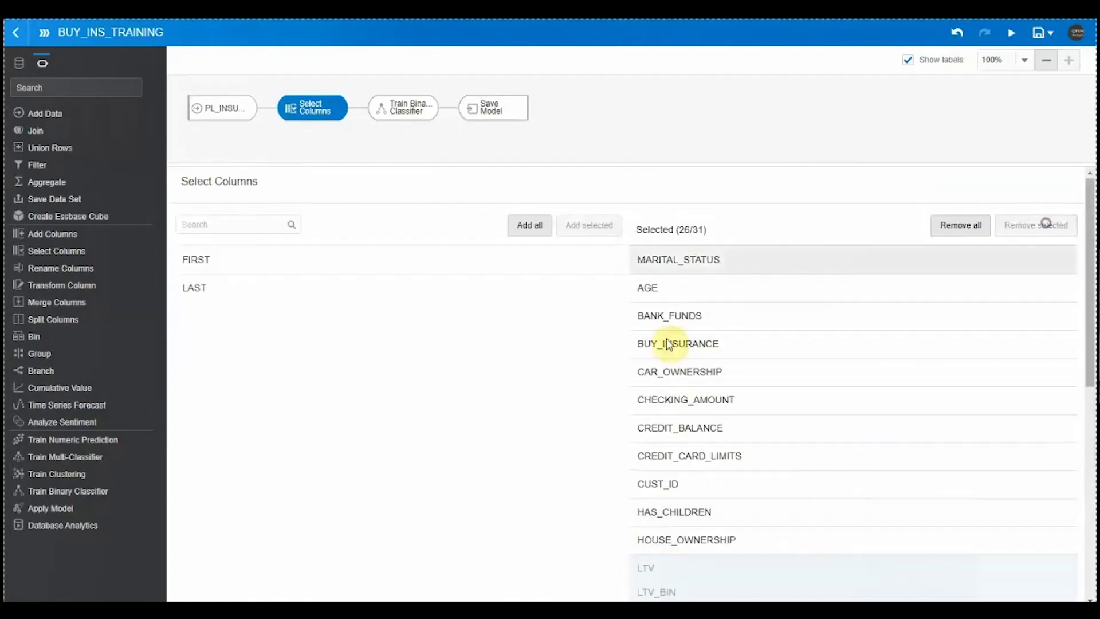
# Insert an Add Columns step after Select Columns and name the new column Calculated Ratio.
pyautogui.moveTo(358, 117)
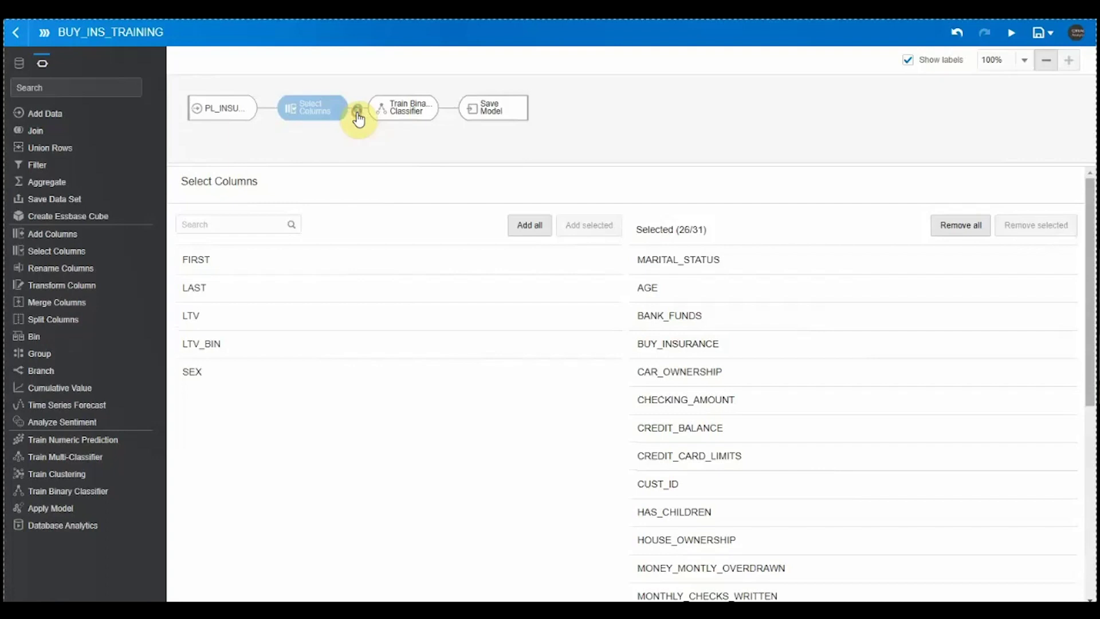
pyautogui.click(357, 111)
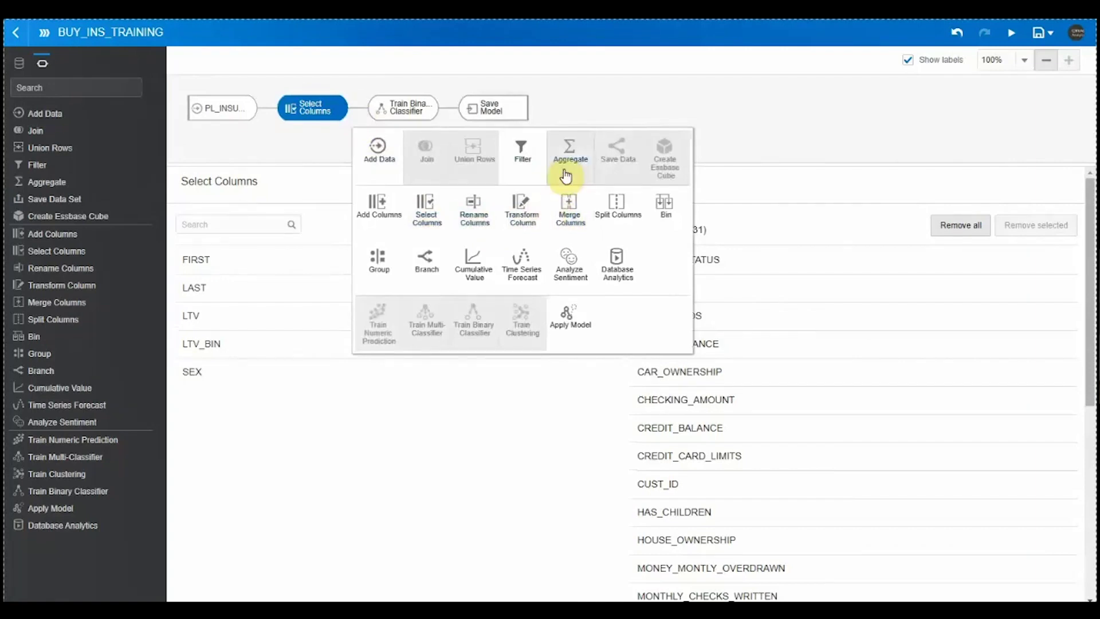
pyautogui.click(384, 211)
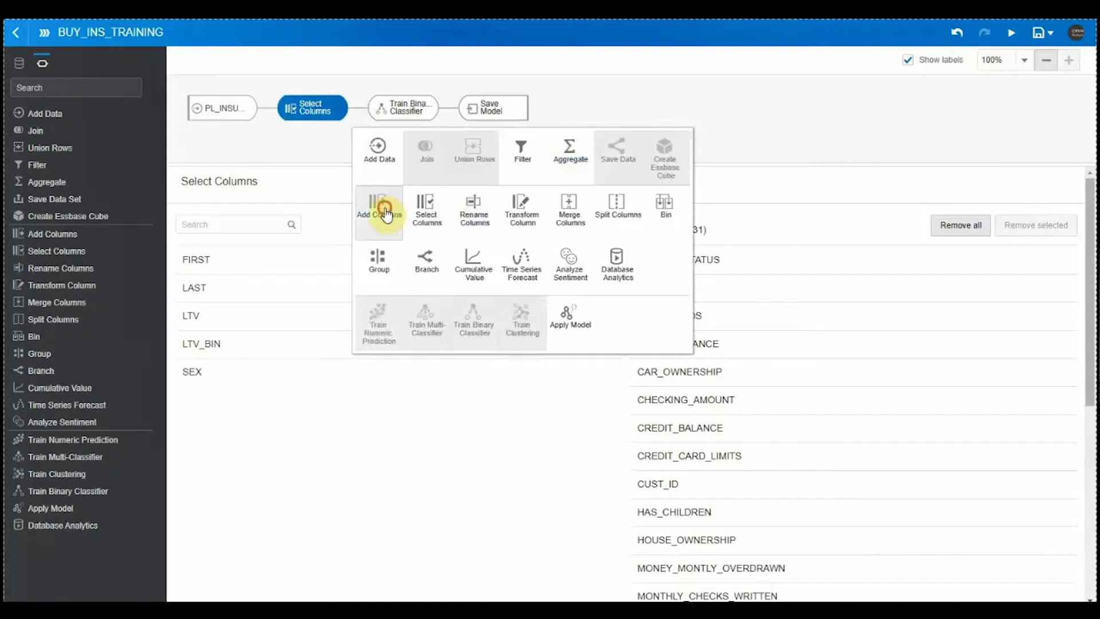
pyautogui.tripleClick(385, 214)
pyautogui.write('Calculated Ratio')
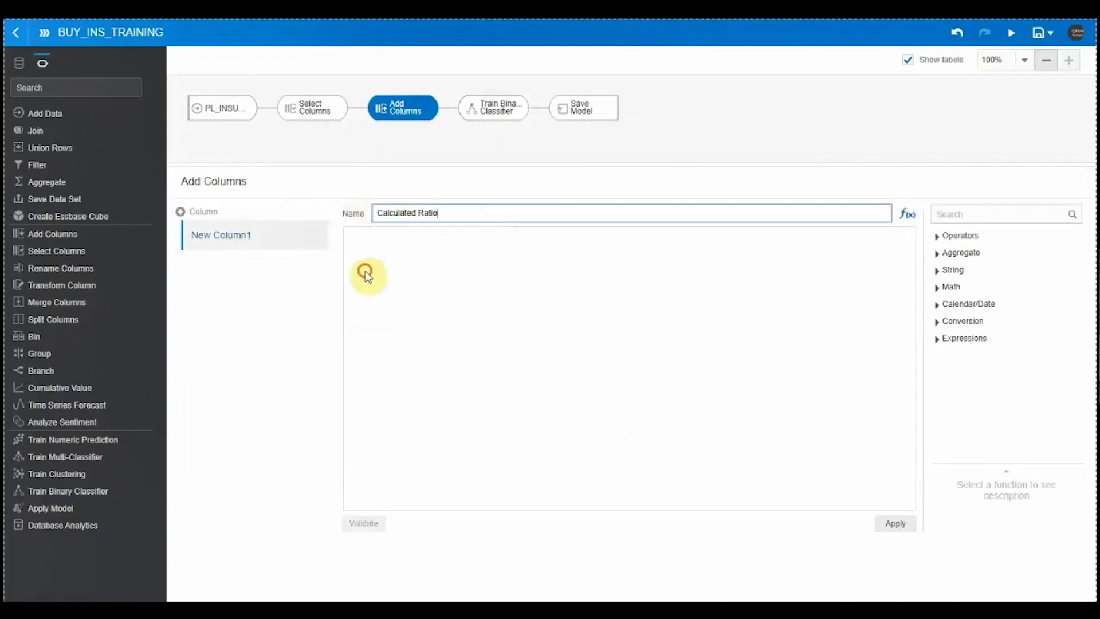
# Define the Calculated Ratio column with the expression HOUSE_OWNERSHIP/N_MORTGAGES and apply it.
pyautogui.click(363, 273)
pyautogui.write('c')
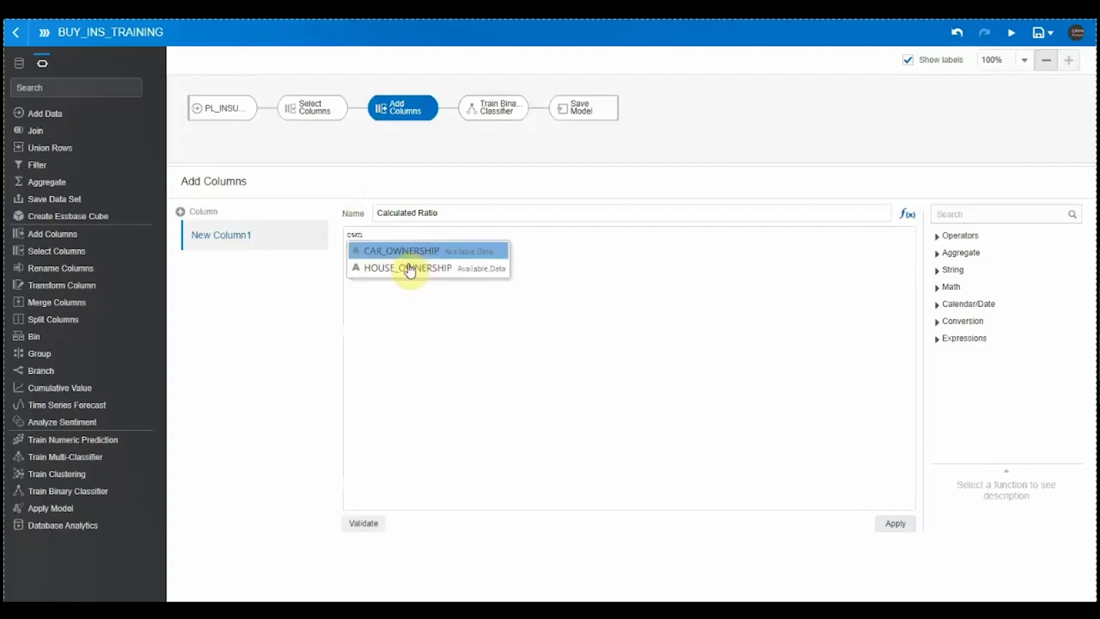
pyautogui.click(411, 270)
pyautogui.write('/mort')
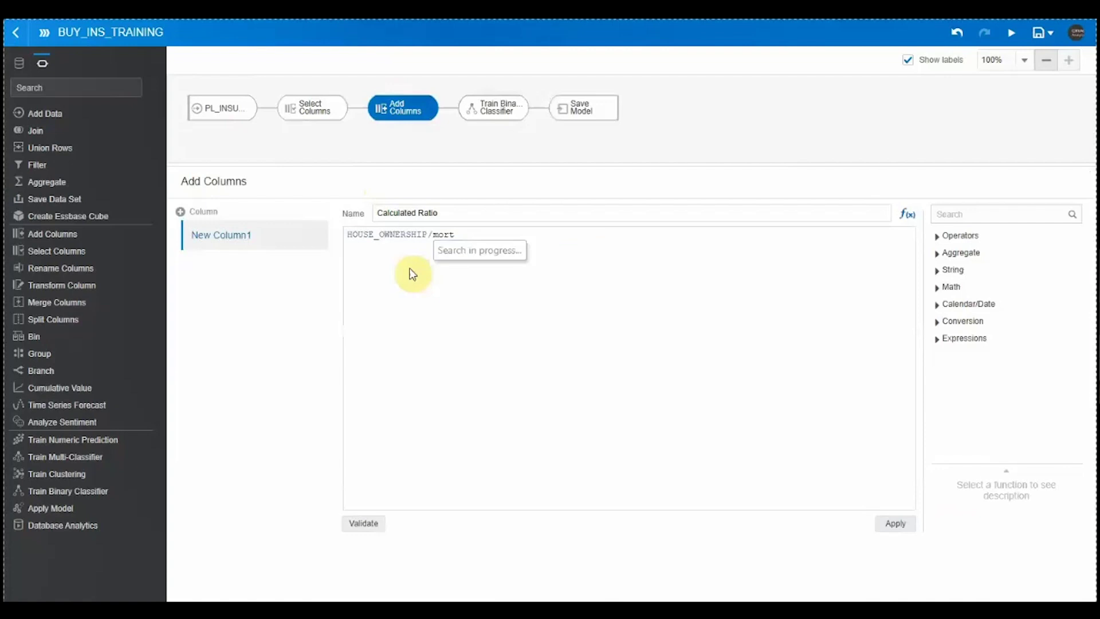
pyautogui.click(484, 280)
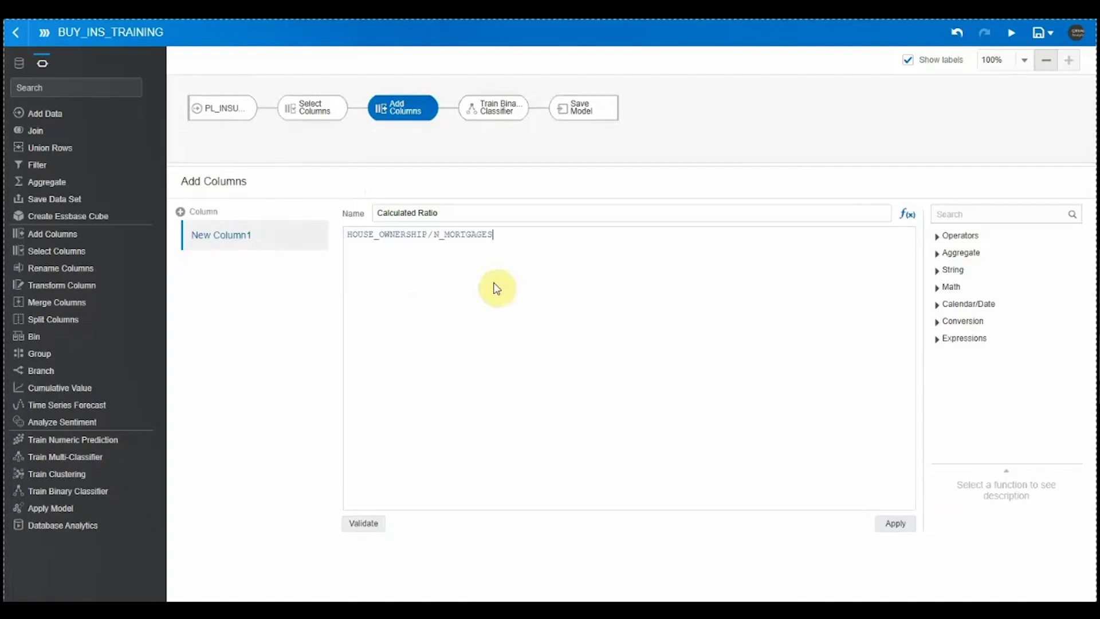
pyautogui.click(893, 523)
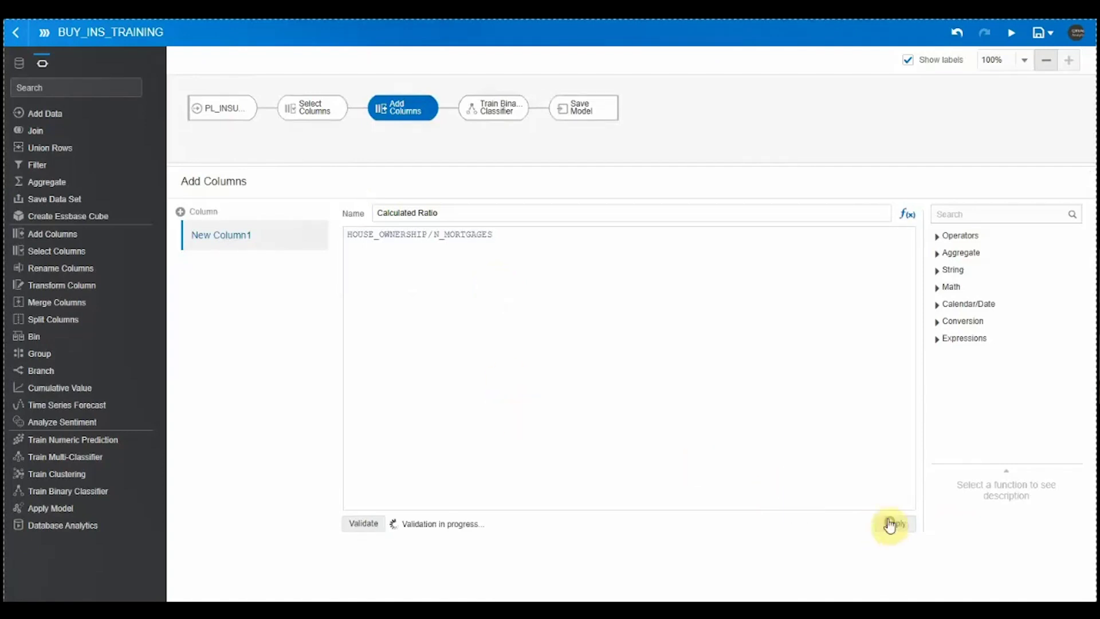
# Add the CUSTOMER_ASSETS data set to the flow after the Add Columns step.
pyautogui.click(450, 111)
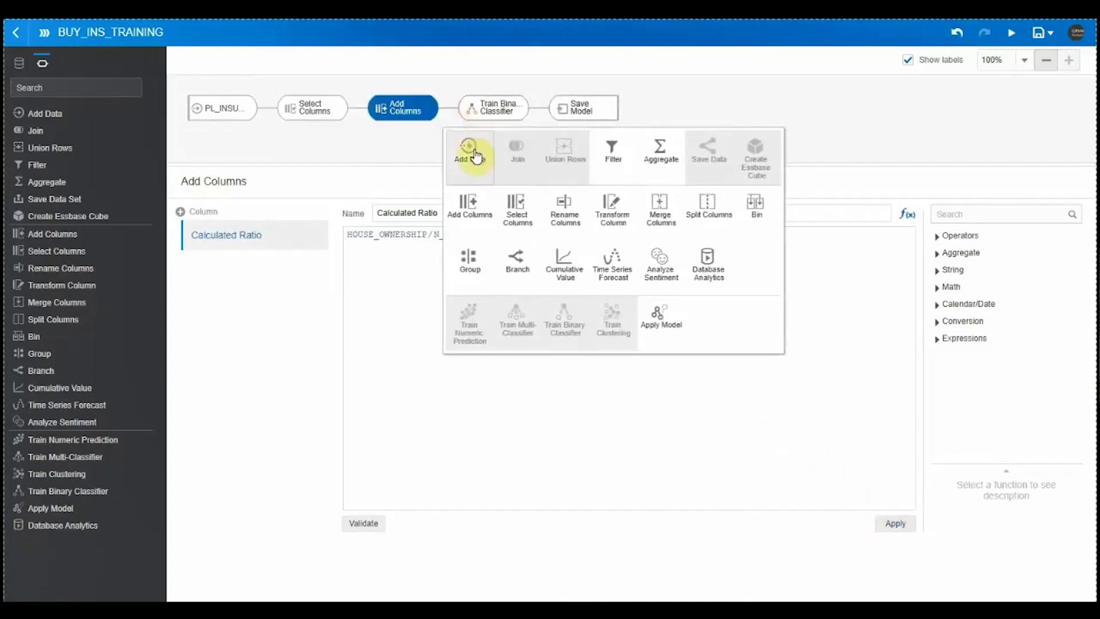
pyautogui.click(475, 154)
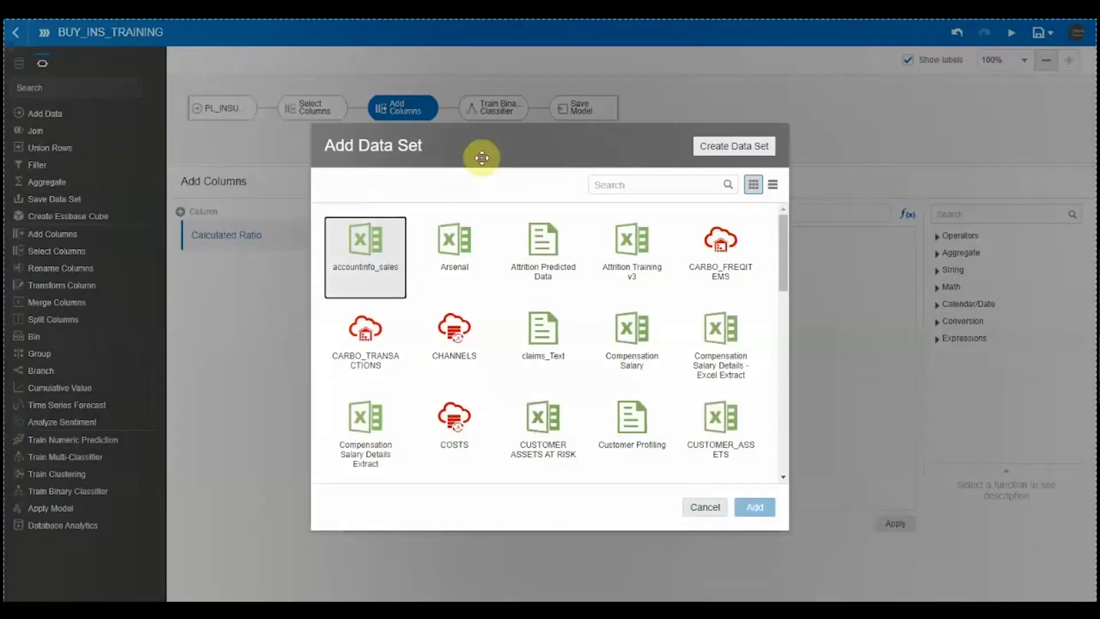
pyautogui.click(712, 427)
pyautogui.click(758, 508)
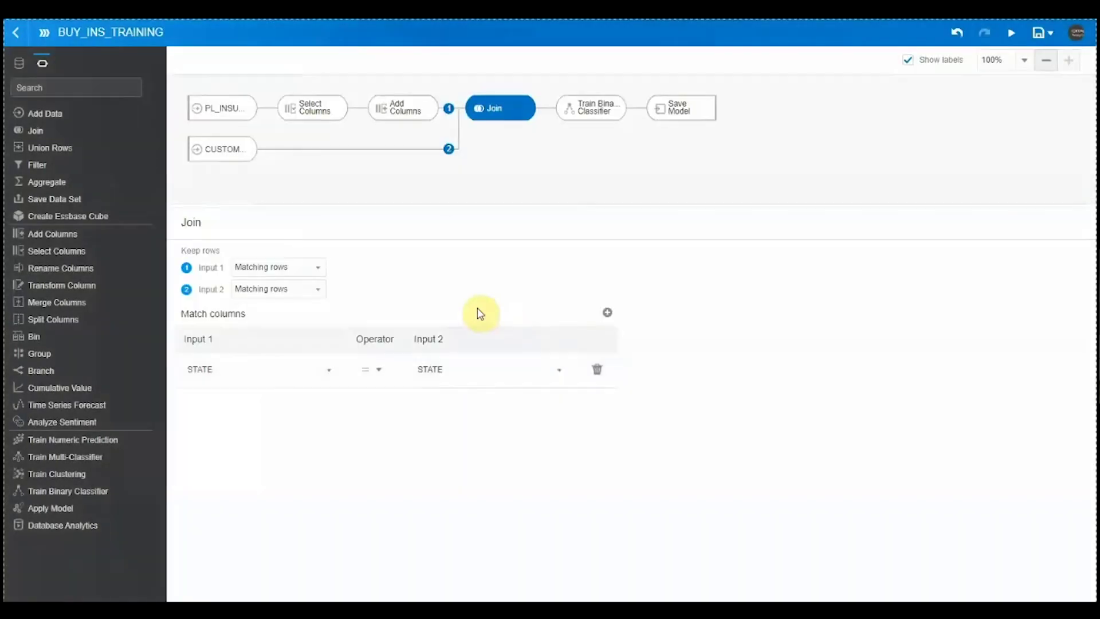
# Set the join's matching columns to CUST_ID for Input 1 and CUSTOMERID for Input 2.
pyautogui.click(502, 377)
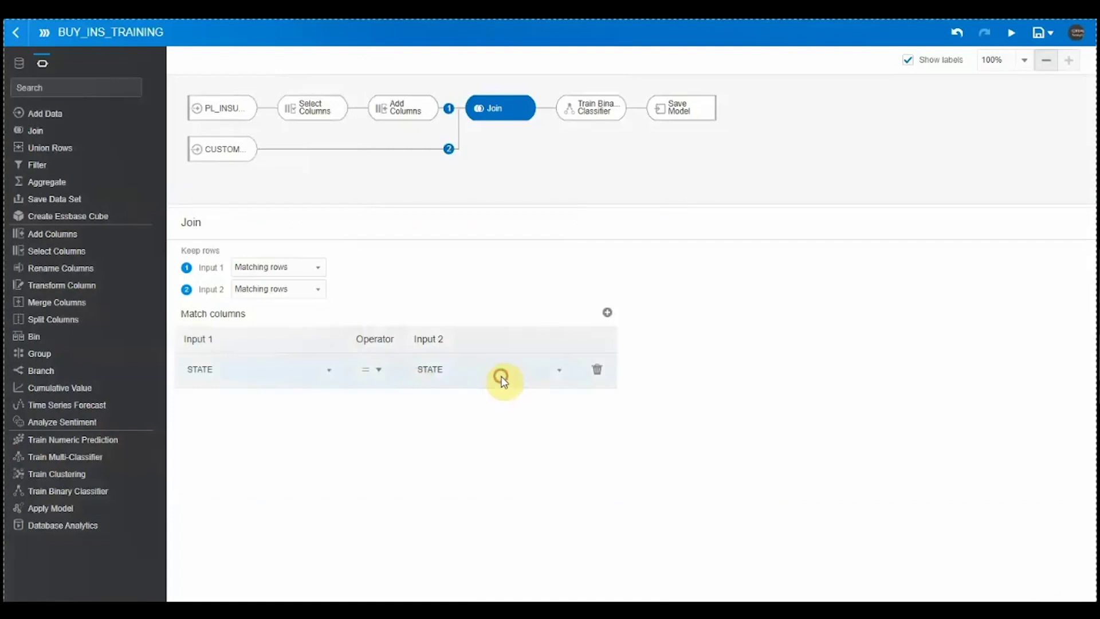
pyautogui.scroll(-3, 488, 458)
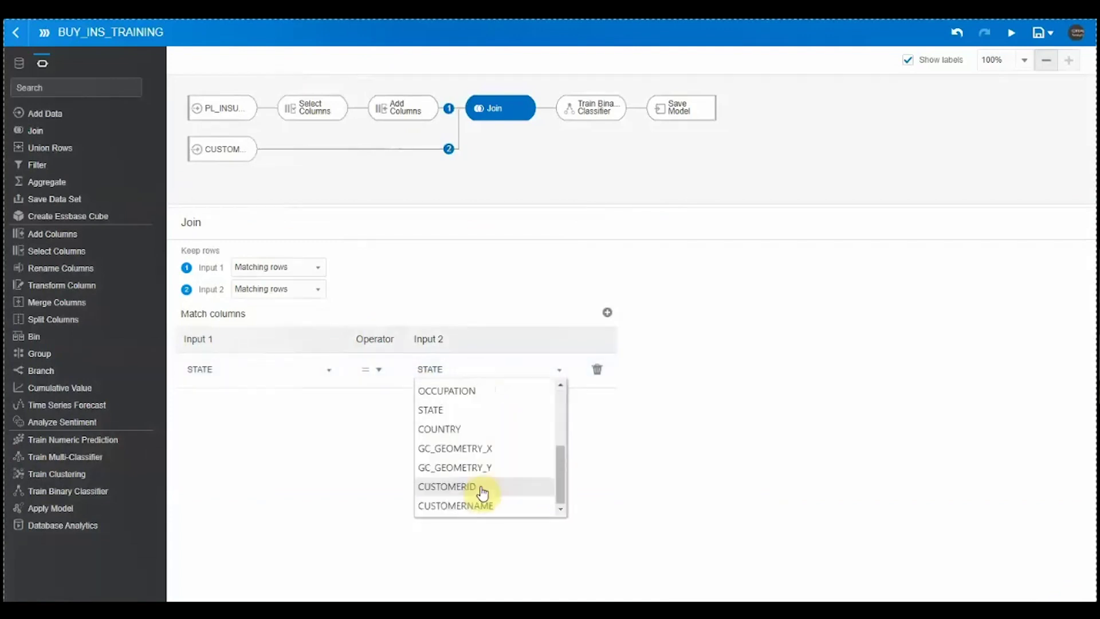
pyautogui.click(485, 489)
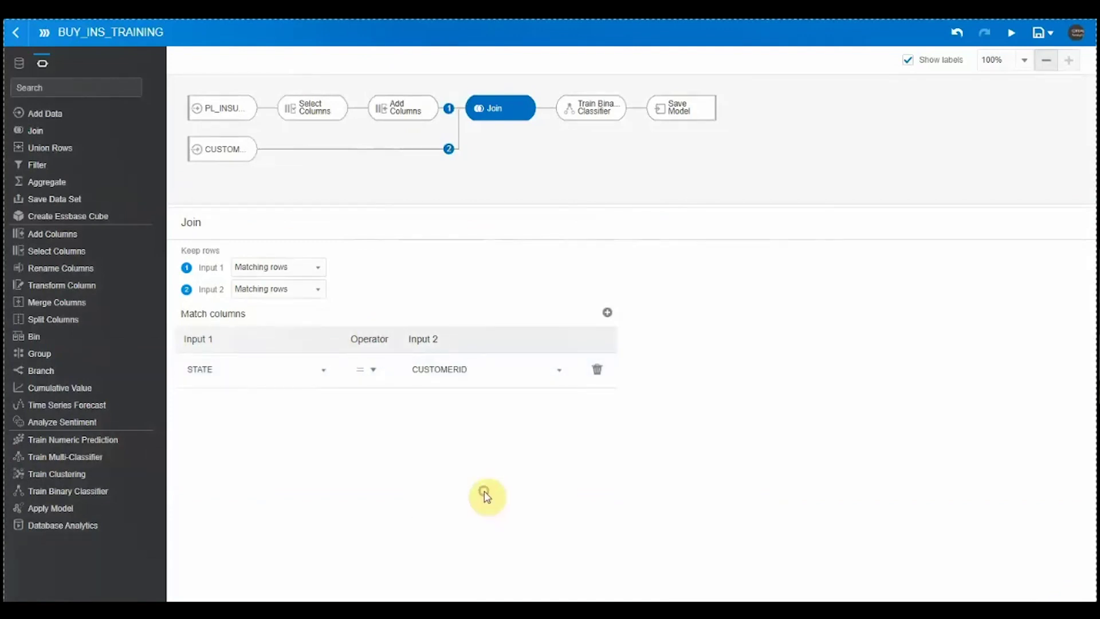
pyautogui.click(310, 372)
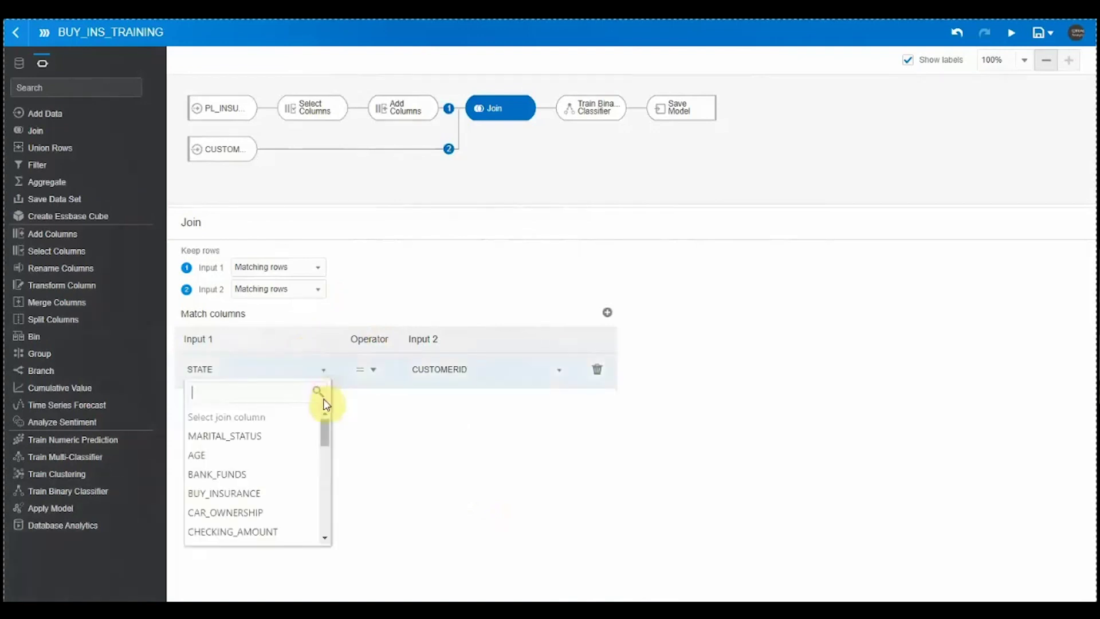
pyautogui.scroll(-3, 302, 492)
pyautogui.scroll(1, 304, 475)
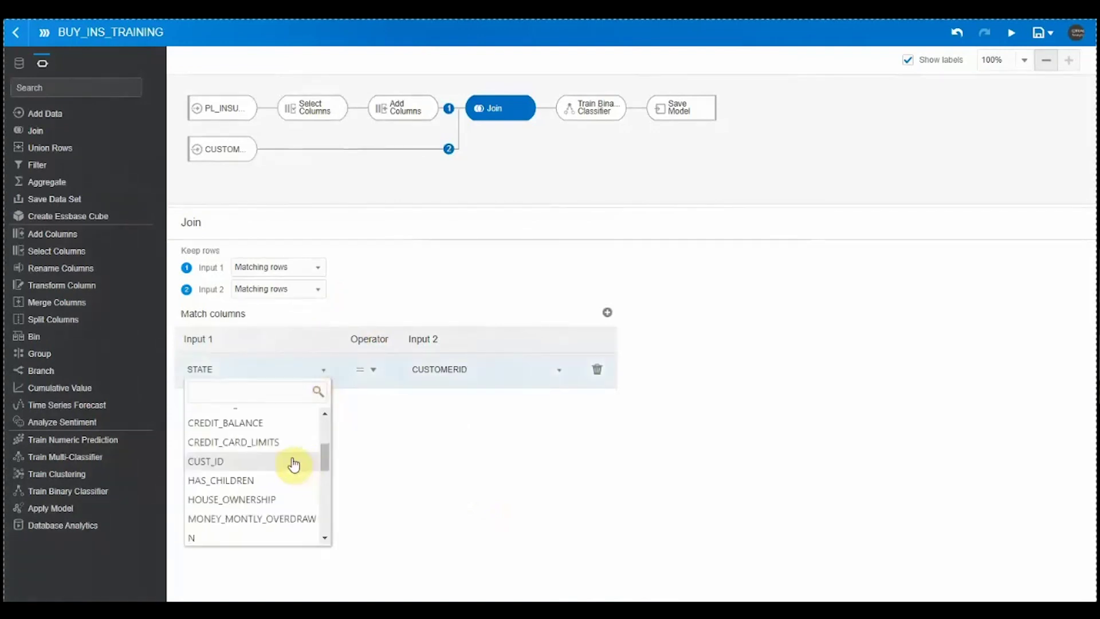
pyautogui.click(293, 456)
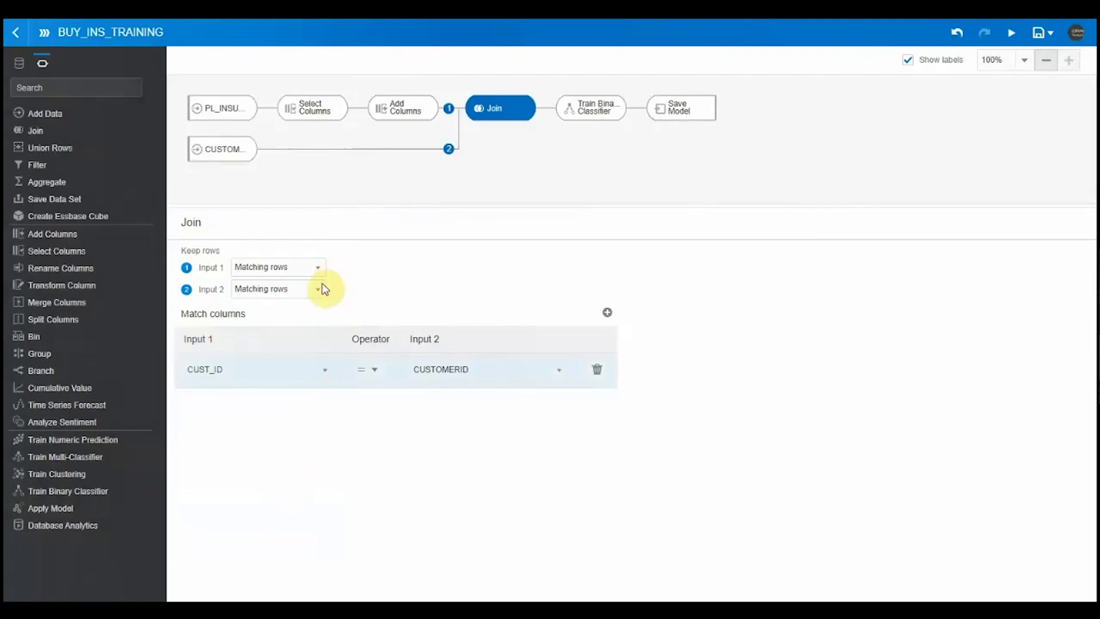
# Check the join's row-keeping options for Input 2, and remove the CUSTOMER_ASSETS data set with its join from the flow.
pyautogui.click(318, 289)
pyautogui.click(369, 274)
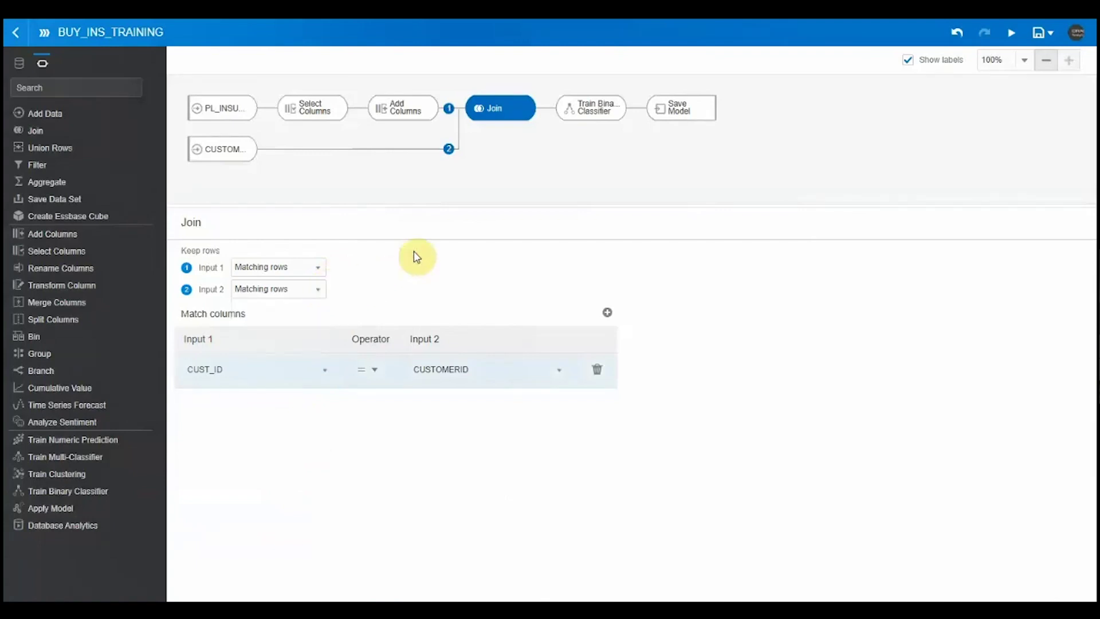
pyautogui.click(247, 155)
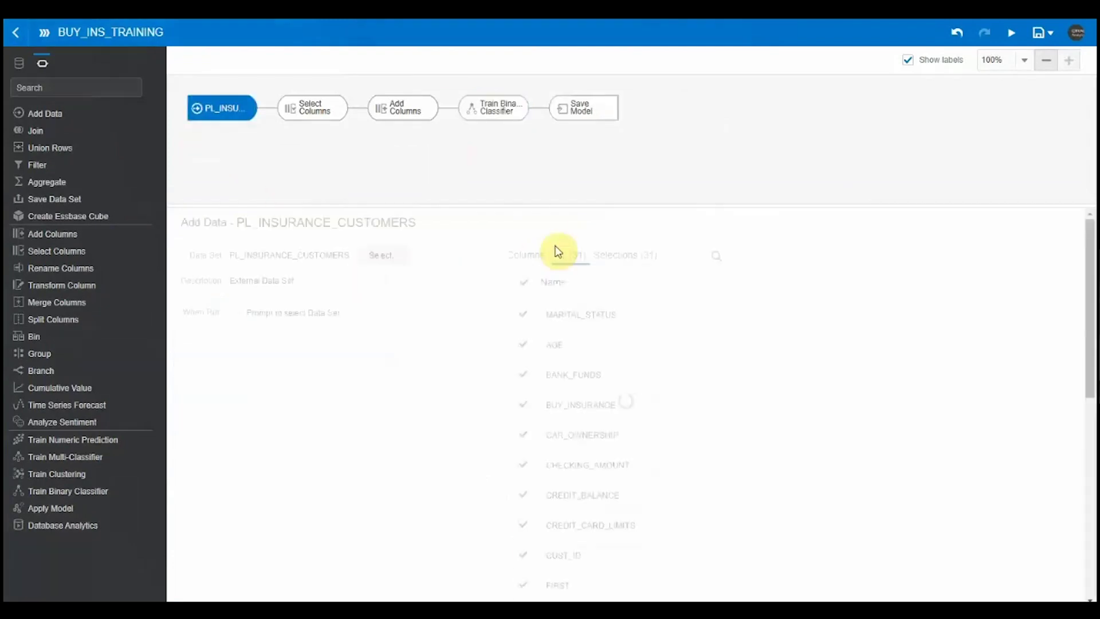
# Save and run the BUY_INS_TRAINING data flow, and go to the list of machine learning models.
pyautogui.click(1012, 34)
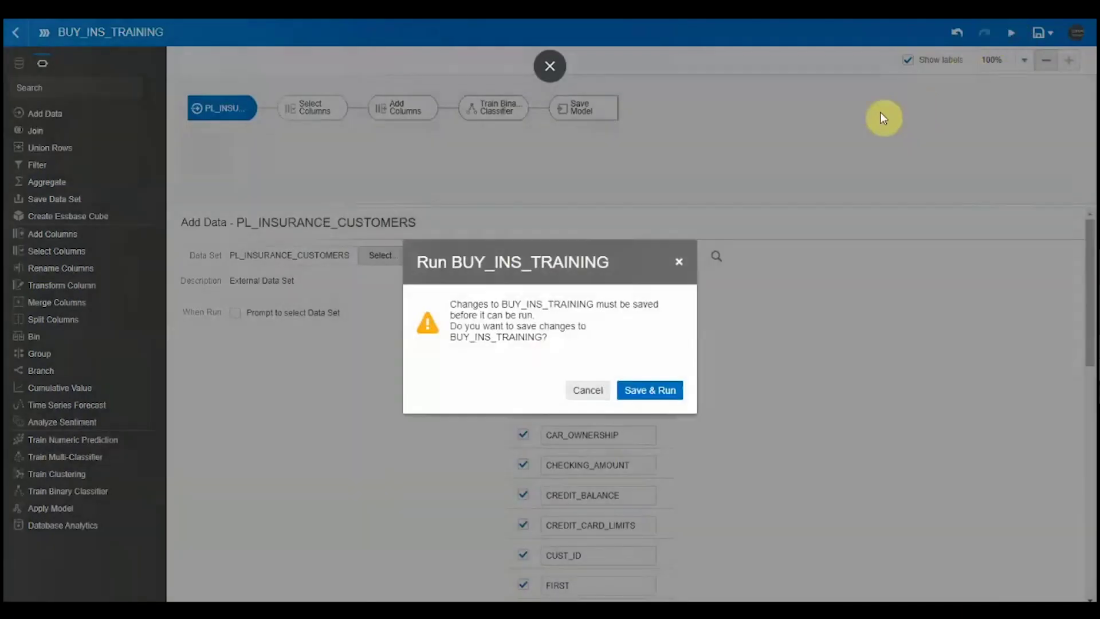
pyautogui.click(649, 390)
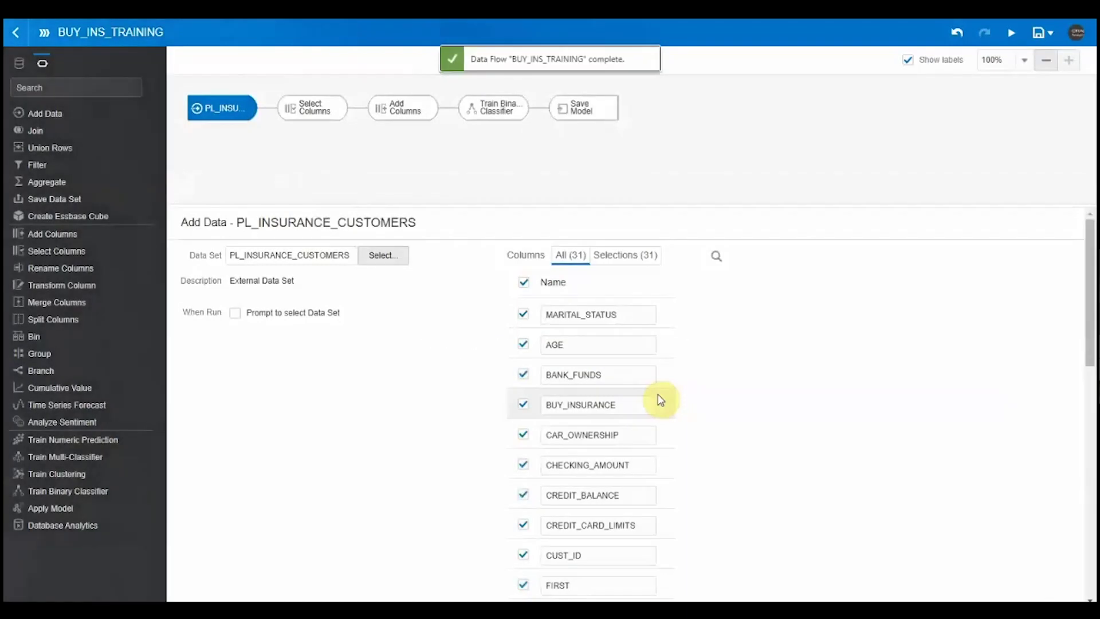
pyautogui.click(23, 34)
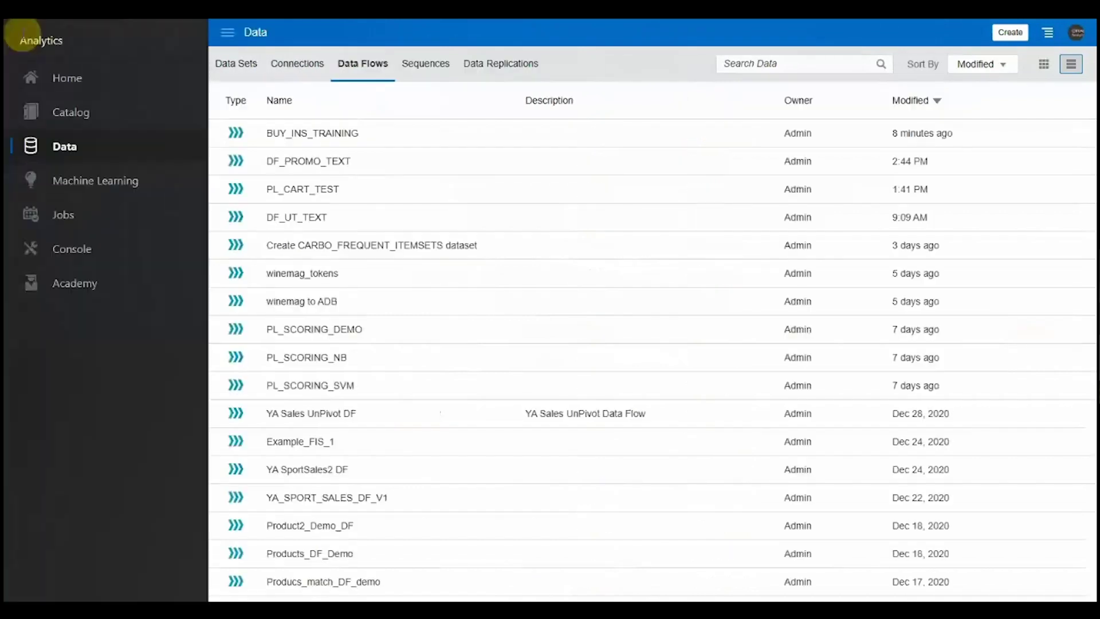
pyautogui.click(83, 191)
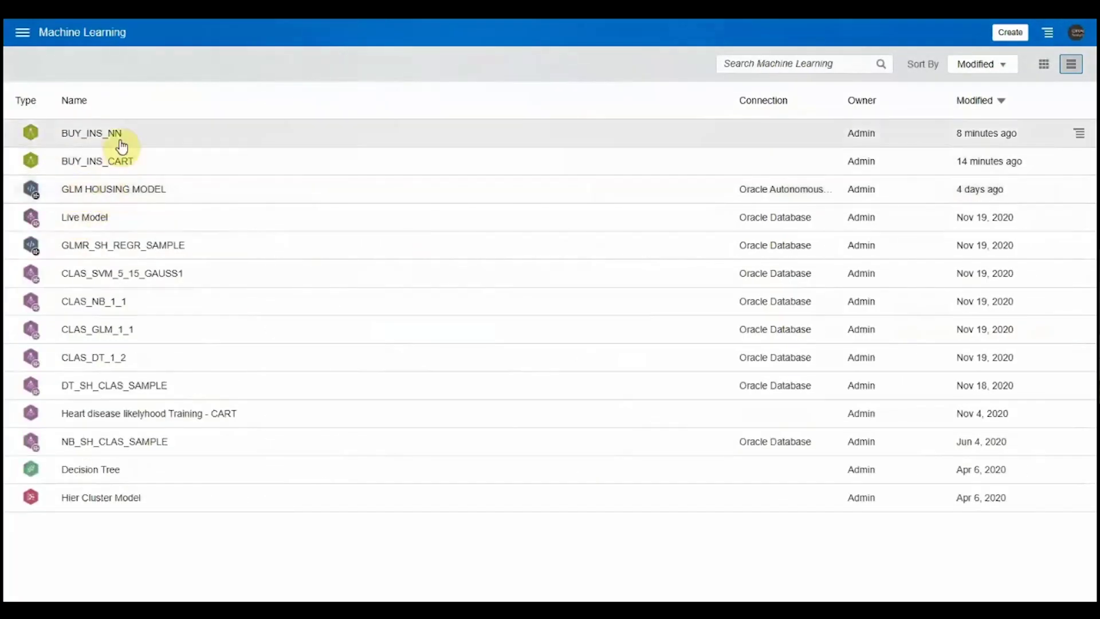
# Inspect the BUY_INS_NN model's quality metrics, including its accuracy, and its related generated data, and close the inspector.
pyautogui.rightClick(121, 144)
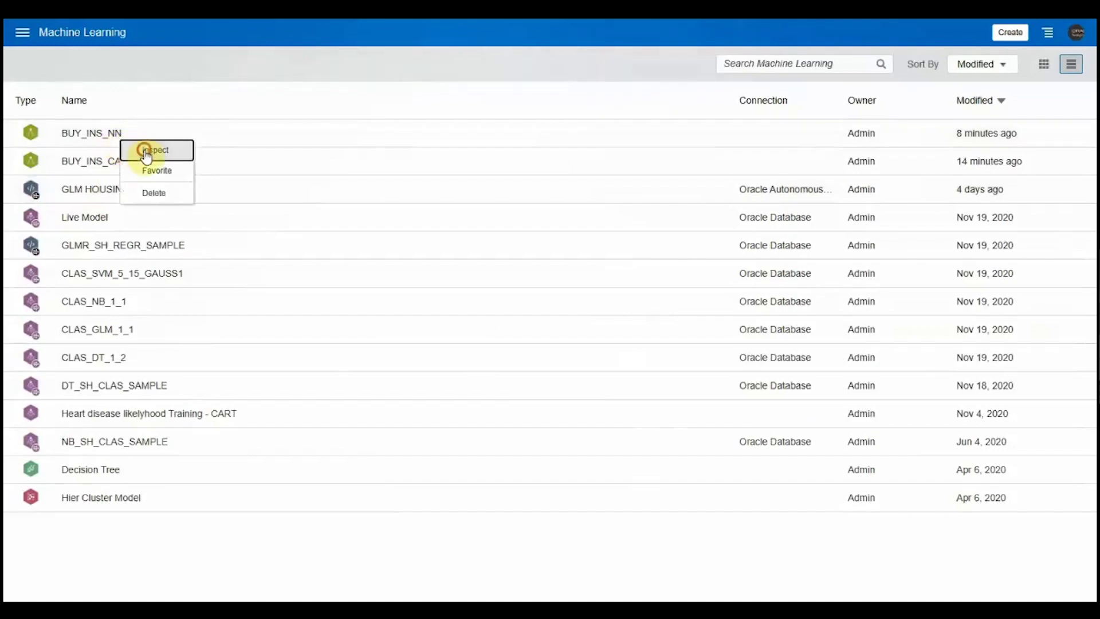
pyautogui.click(144, 150)
pyautogui.click(254, 213)
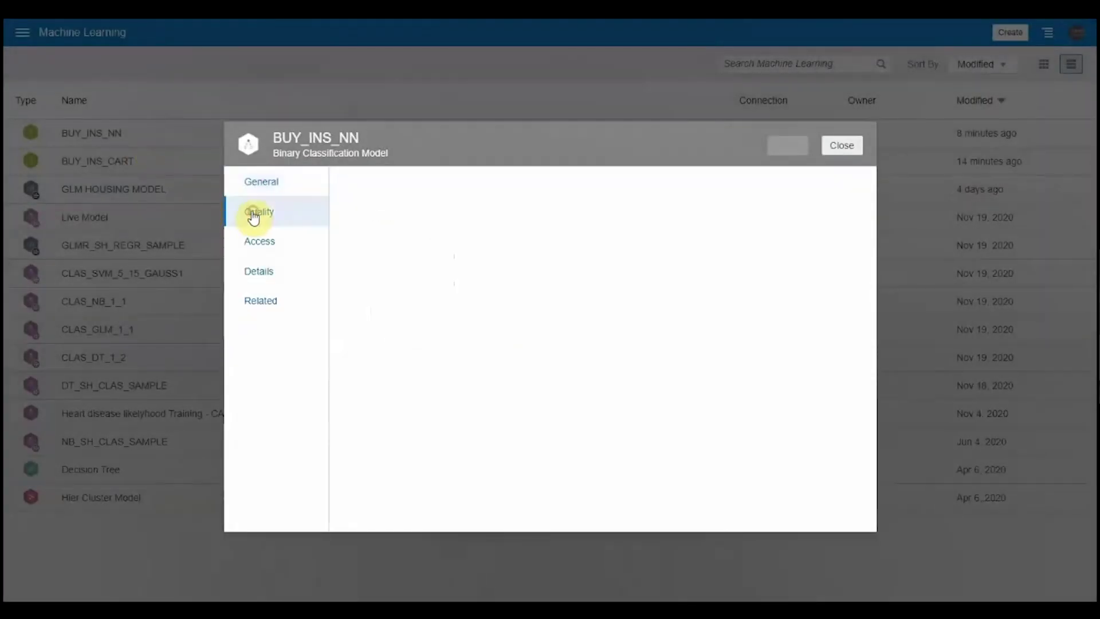
pyautogui.moveTo(515, 252); pyautogui.dragTo(495, 253)
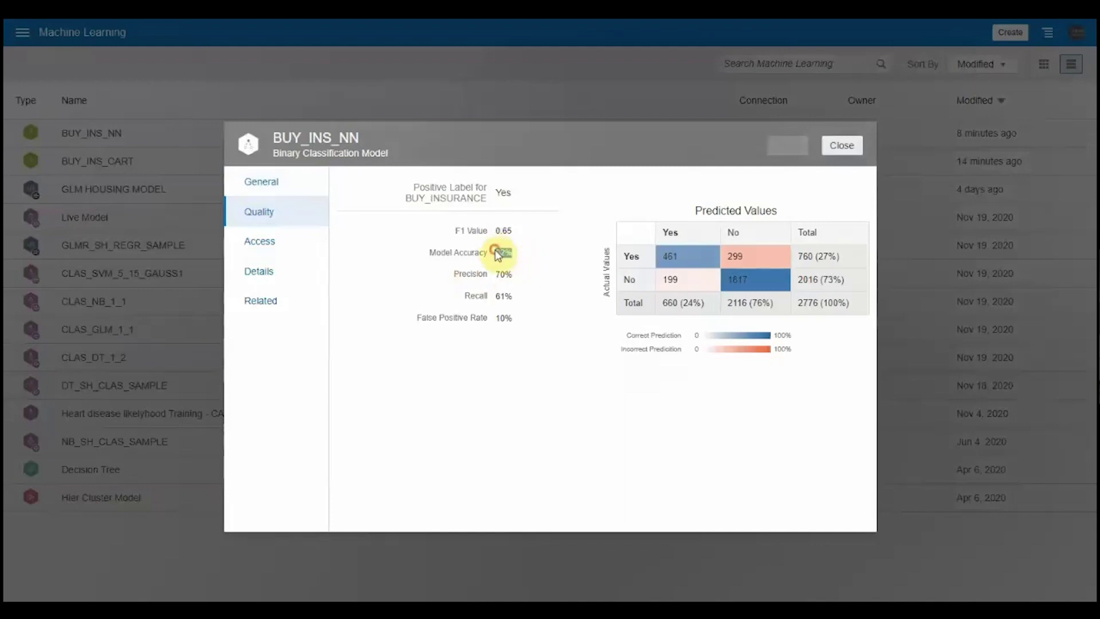
pyautogui.click(254, 298)
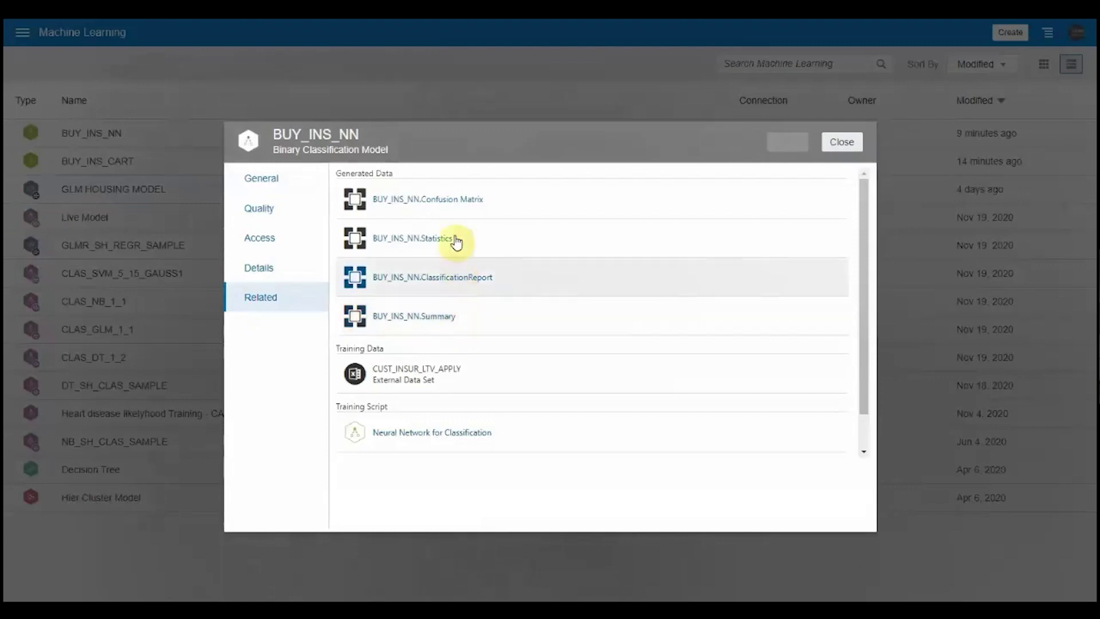
pyautogui.click(842, 142)
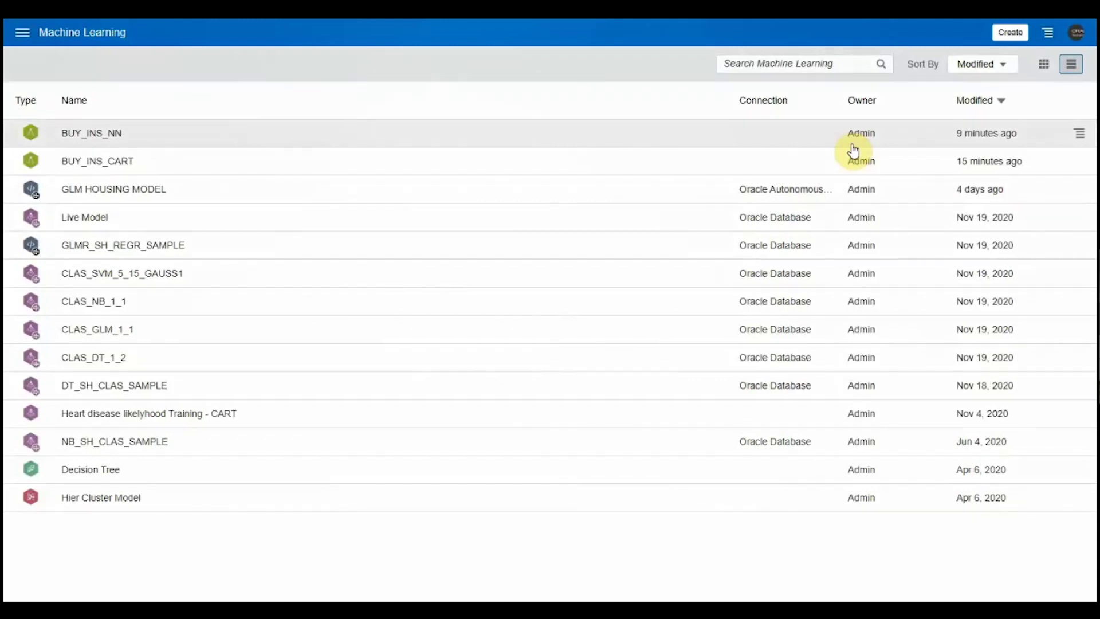
# Create a new data flow and add the Customer Profiling data set to it.
pyautogui.click(1011, 33)
pyautogui.click(1000, 107)
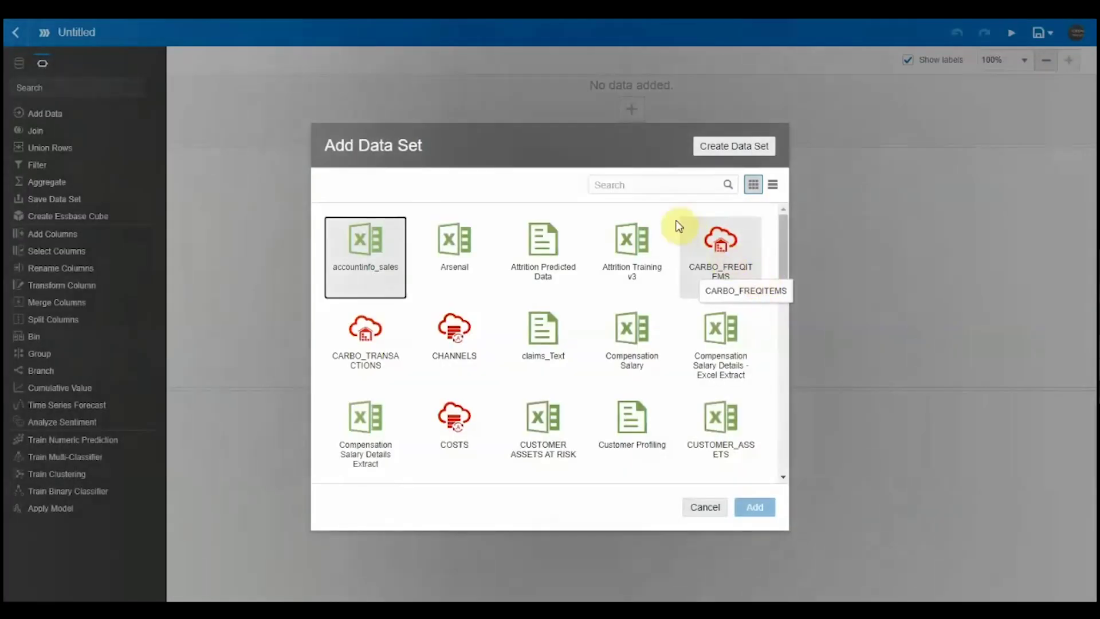
pyautogui.click(641, 401)
pyautogui.click(754, 507)
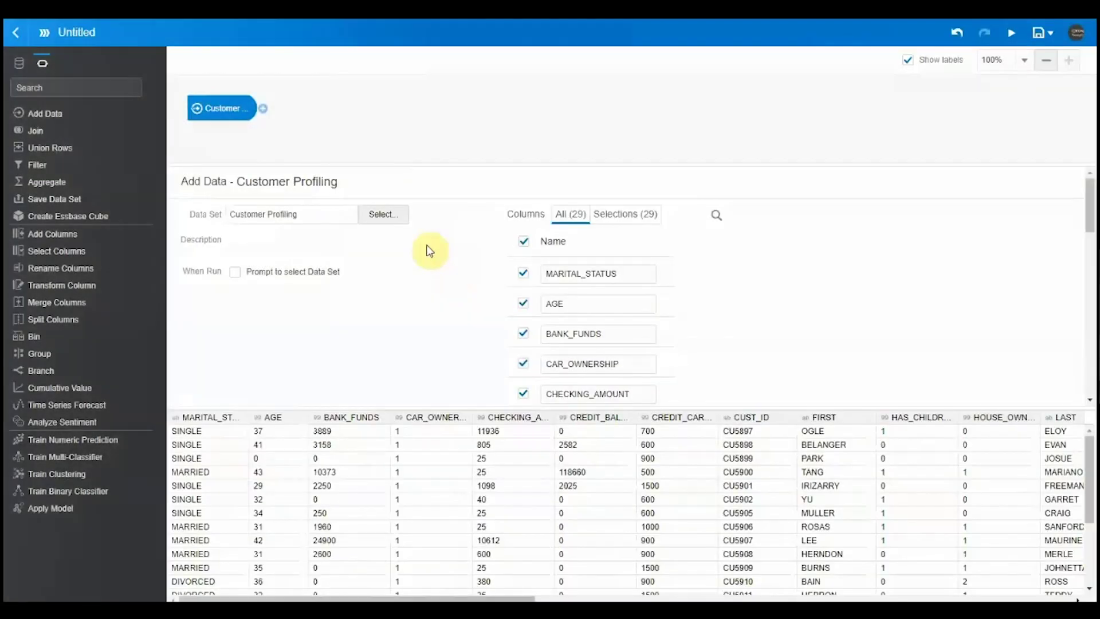
# Add an Apply Model step using the BUY_INS_NN model after the Customer Profiling data, and review its outputs and input column mapping.
pyautogui.click(267, 110)
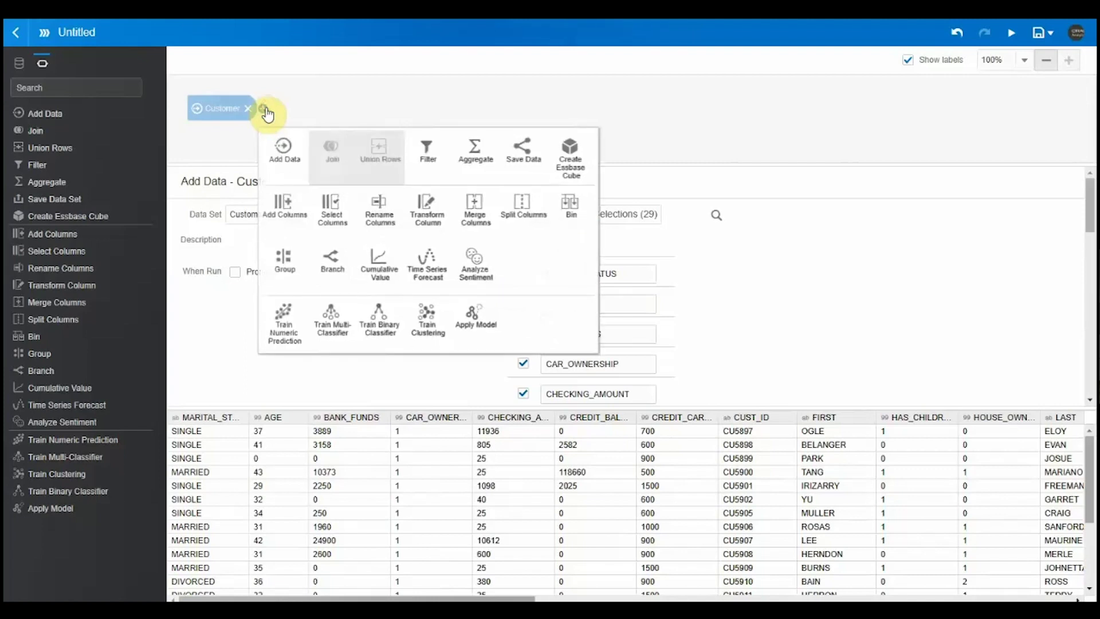
pyautogui.click(485, 333)
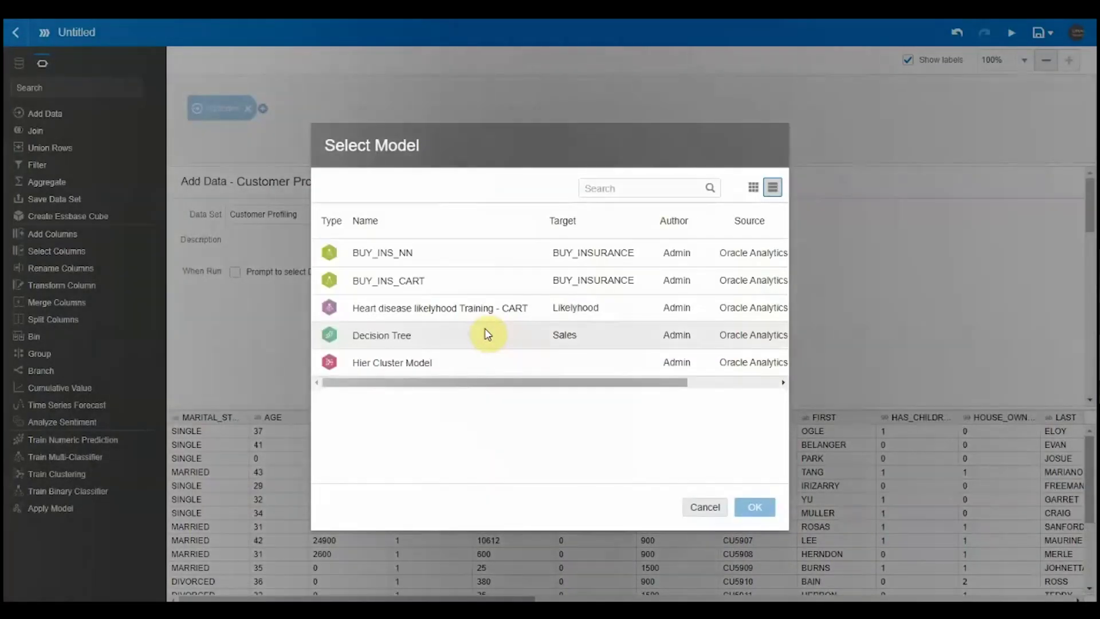
pyautogui.click(411, 259)
pyautogui.click(754, 507)
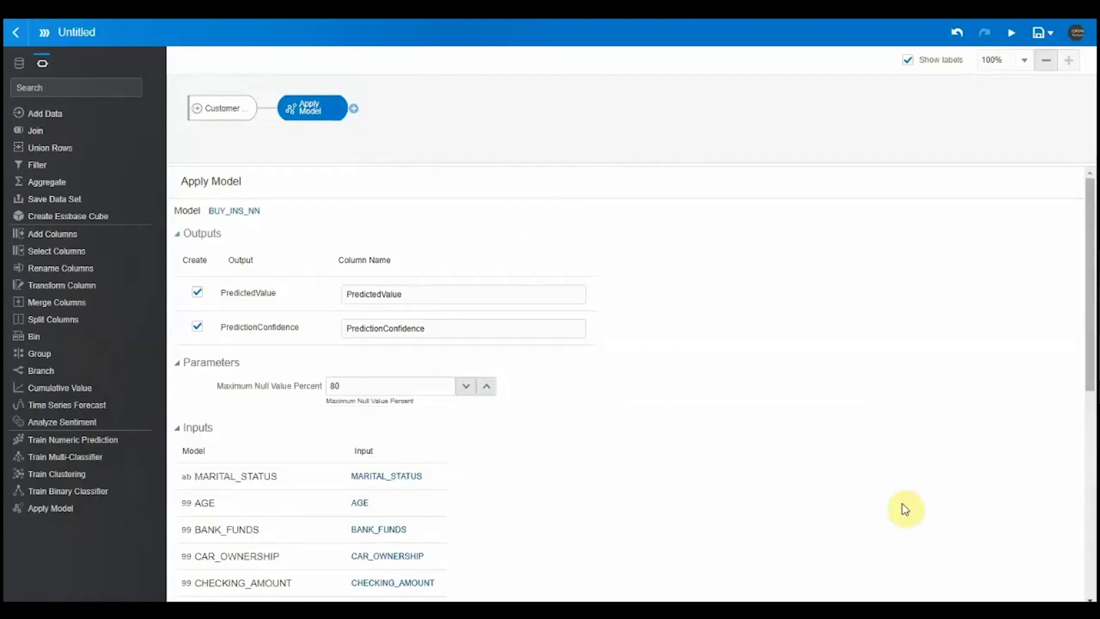
pyautogui.click(178, 363)
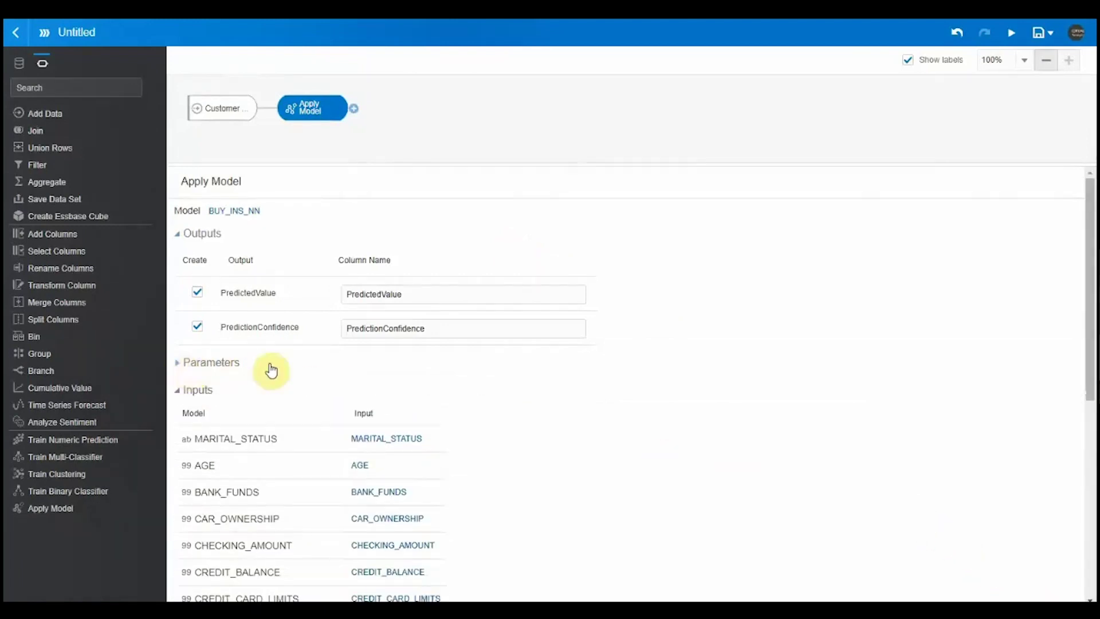
pyautogui.scroll(-3, 551, 431)
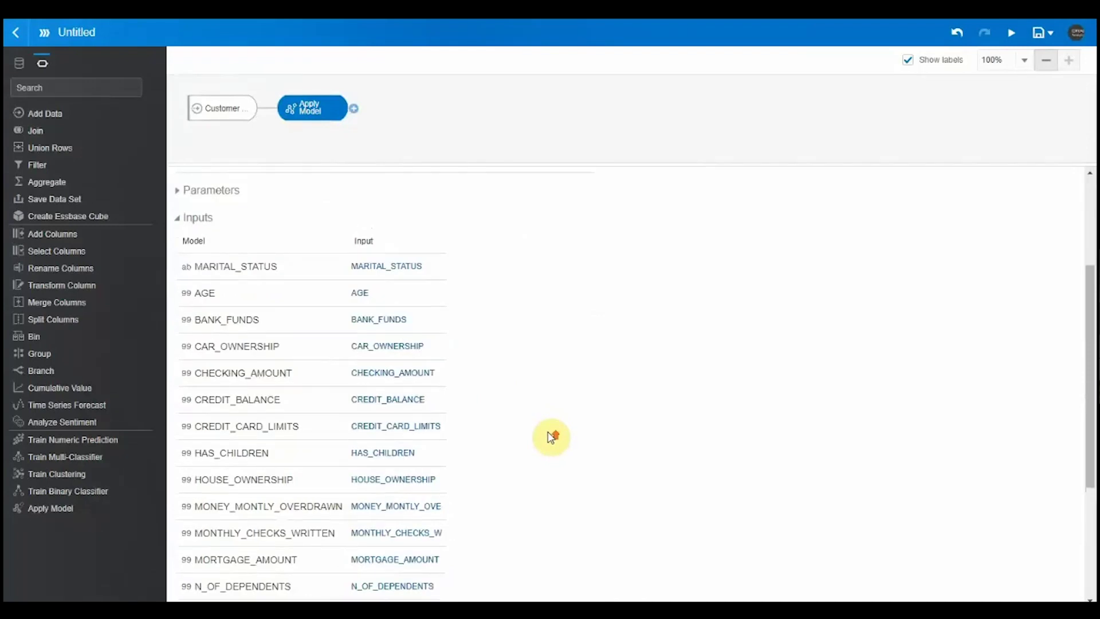
# Switch the Apply Model step's model to BUY_INS_CART.
pyautogui.click(248, 214)
pyautogui.click(429, 280)
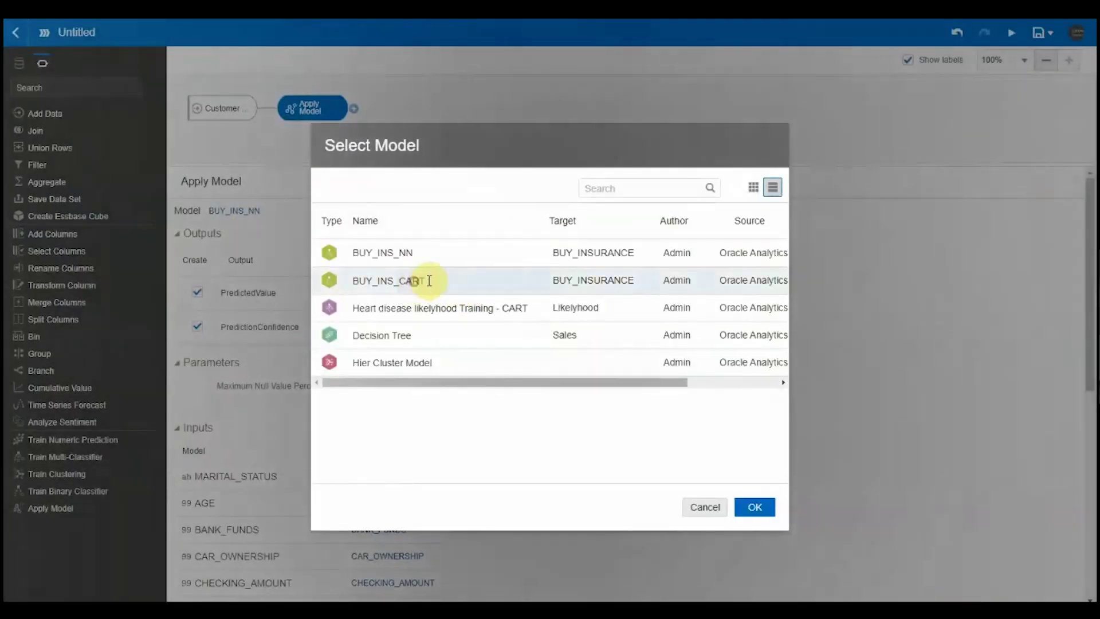
pyautogui.click(762, 506)
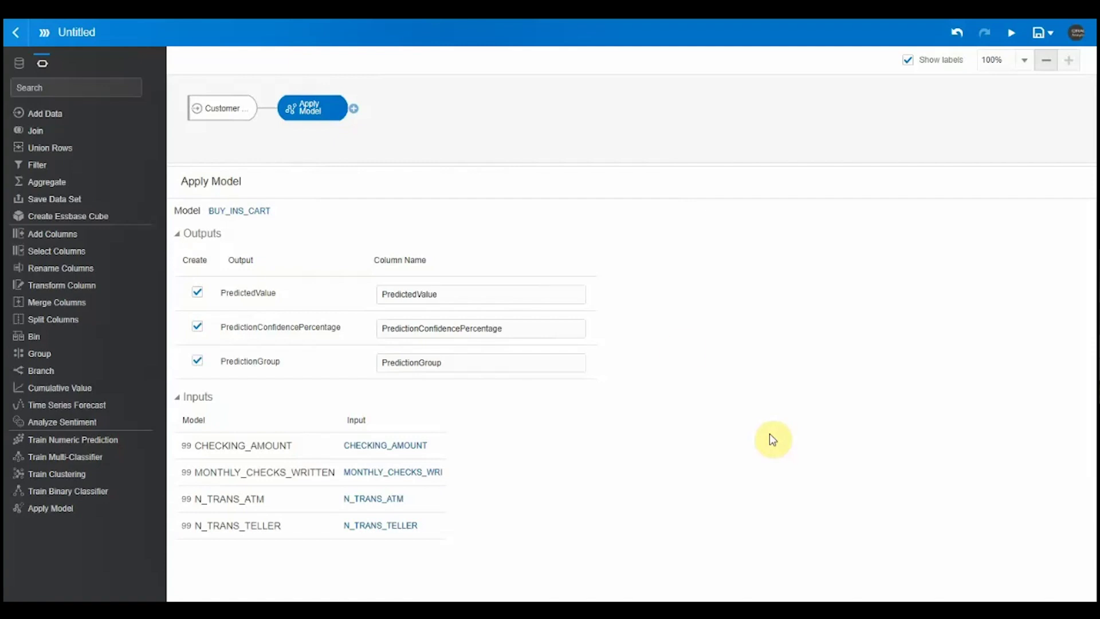
# Add a Save Data step after Apply Model and name its output data set Scored_Customers.
pyautogui.click(354, 109)
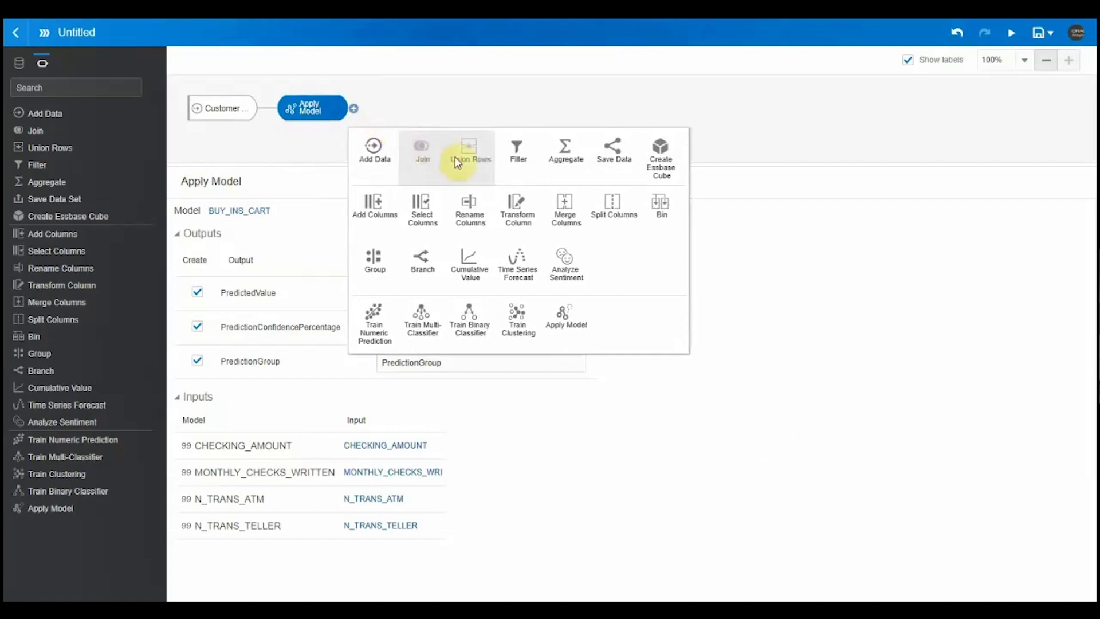
pyautogui.click(611, 156)
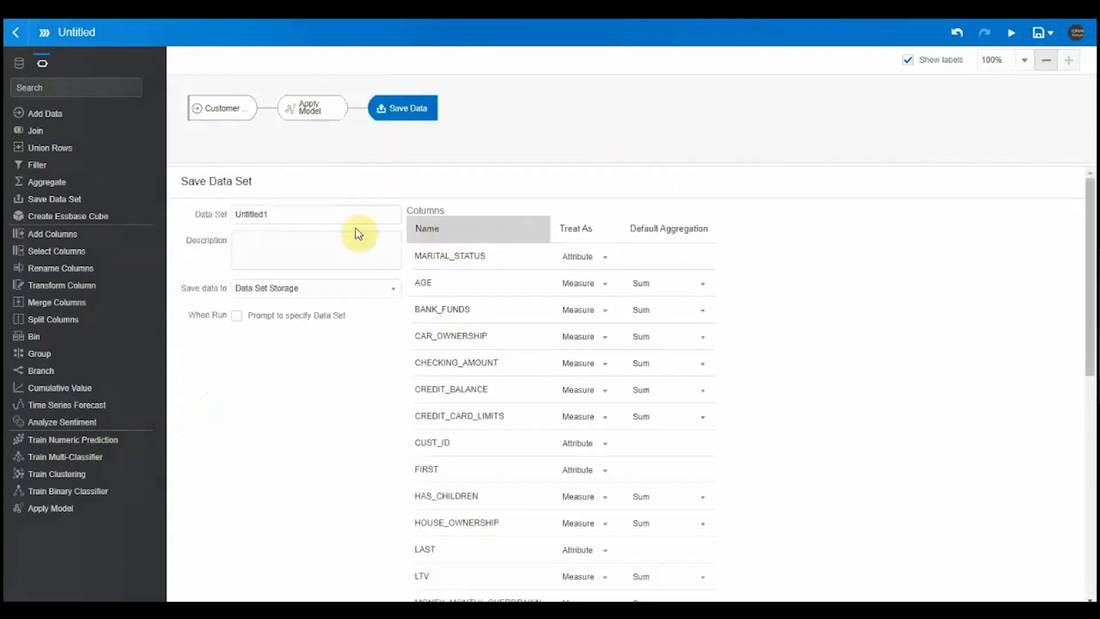
pyautogui.write('Scored_Customers')
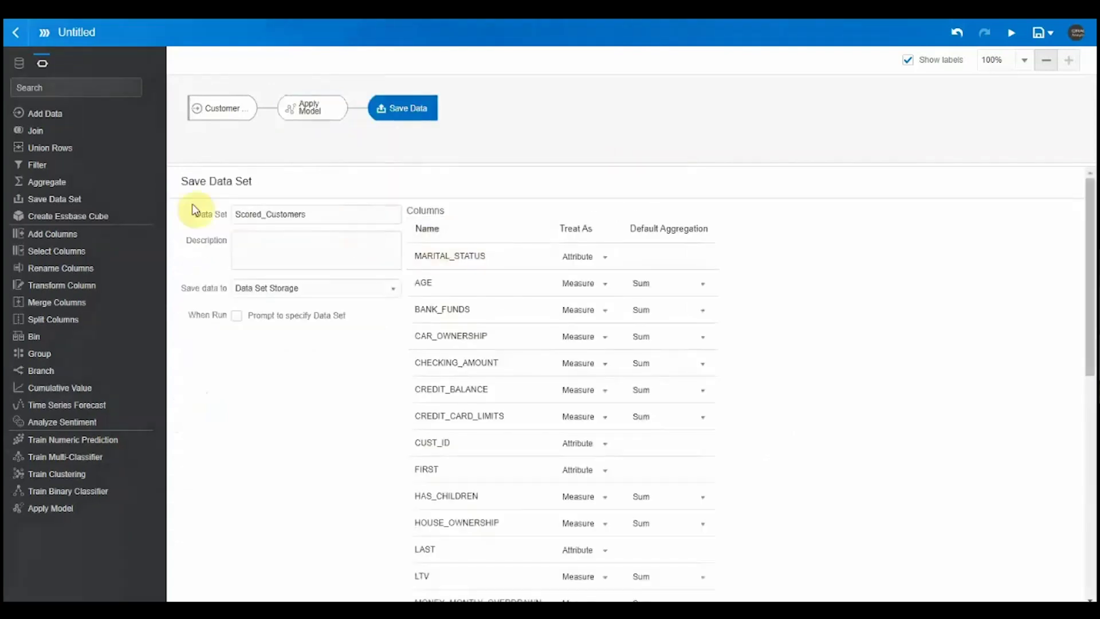
# In the output columns, treat AGE as an attribute, aggregate FIRST by Count, and aggregate PredictionConfidencePercentage by Average.
pyautogui.scroll(-9, 603, 508)
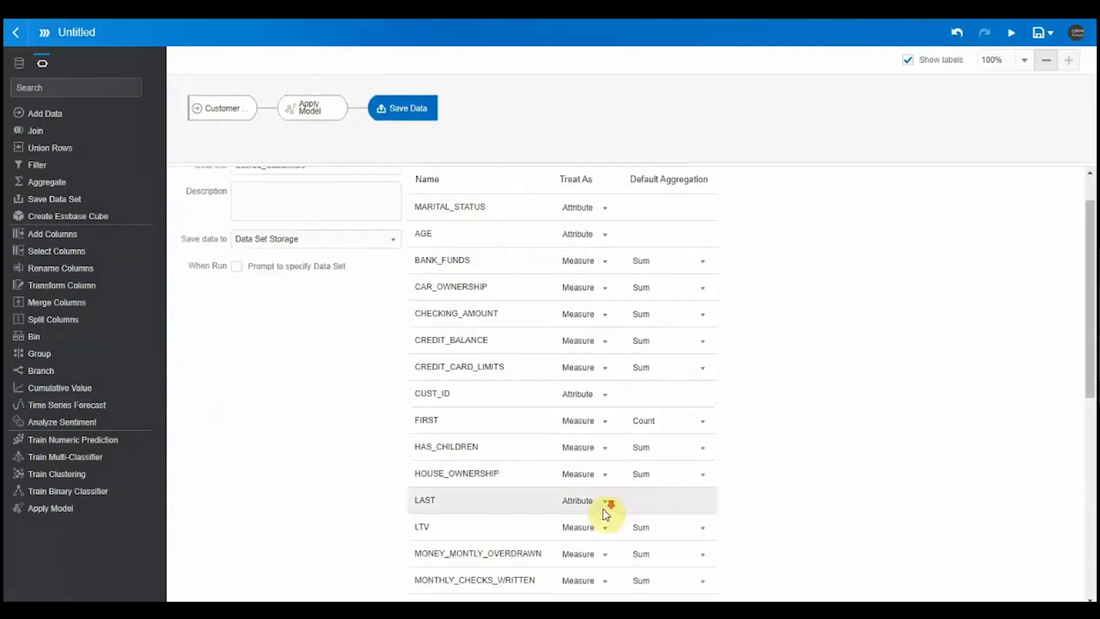
pyautogui.click(642, 568)
pyautogui.click(651, 582)
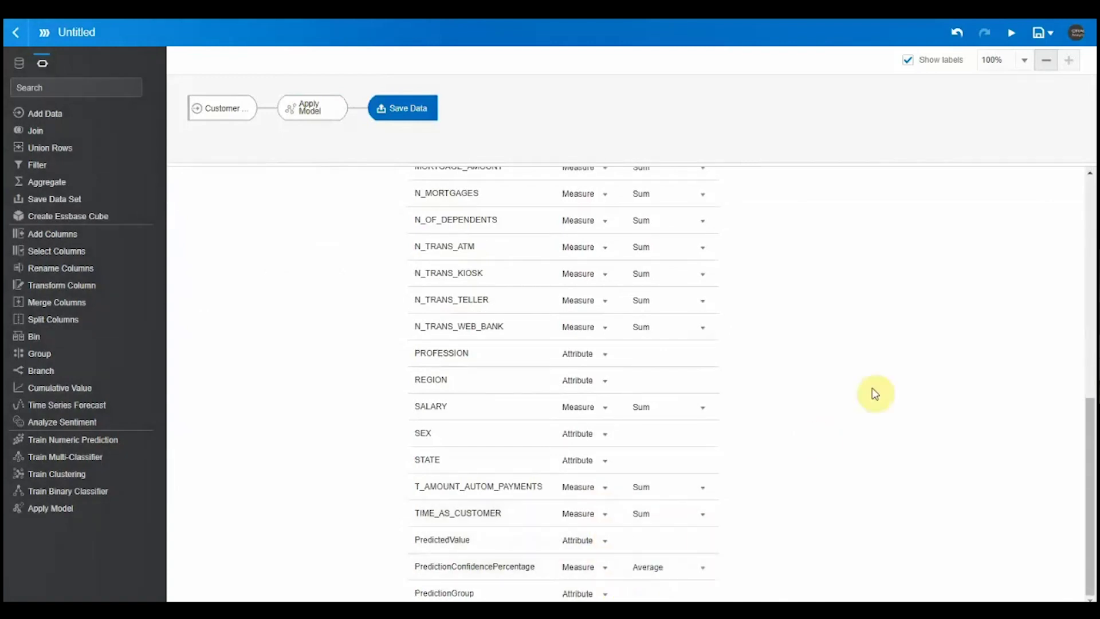
# Save the data flow as SCORING FLOW and run it.
pyautogui.click(1013, 40)
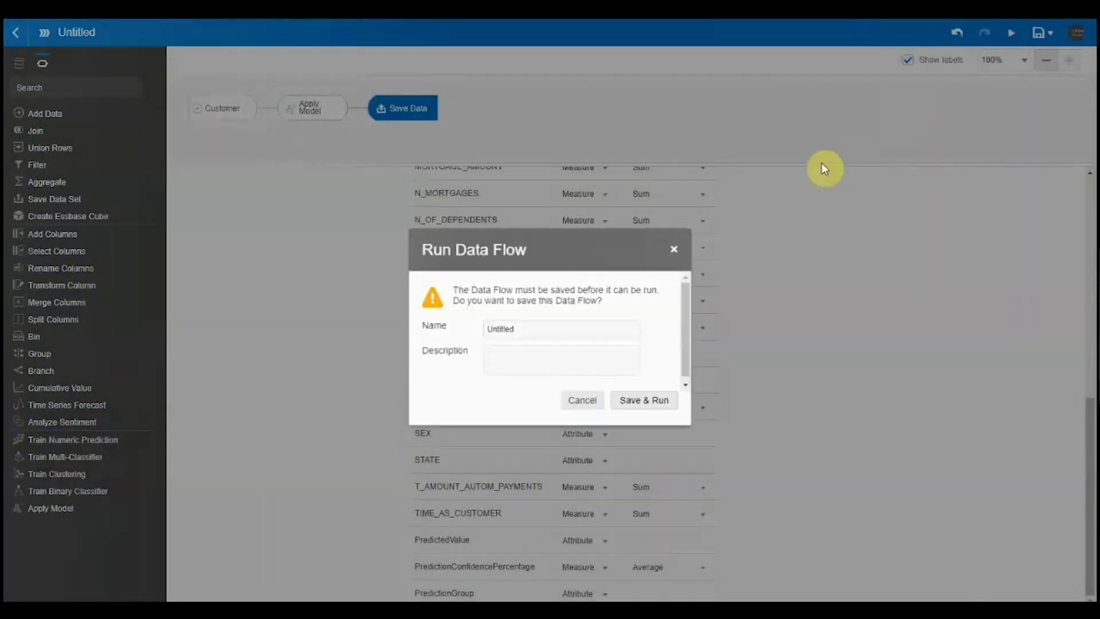
pyautogui.doubleClick(562, 322)
pyautogui.write('SCORING FLOW')
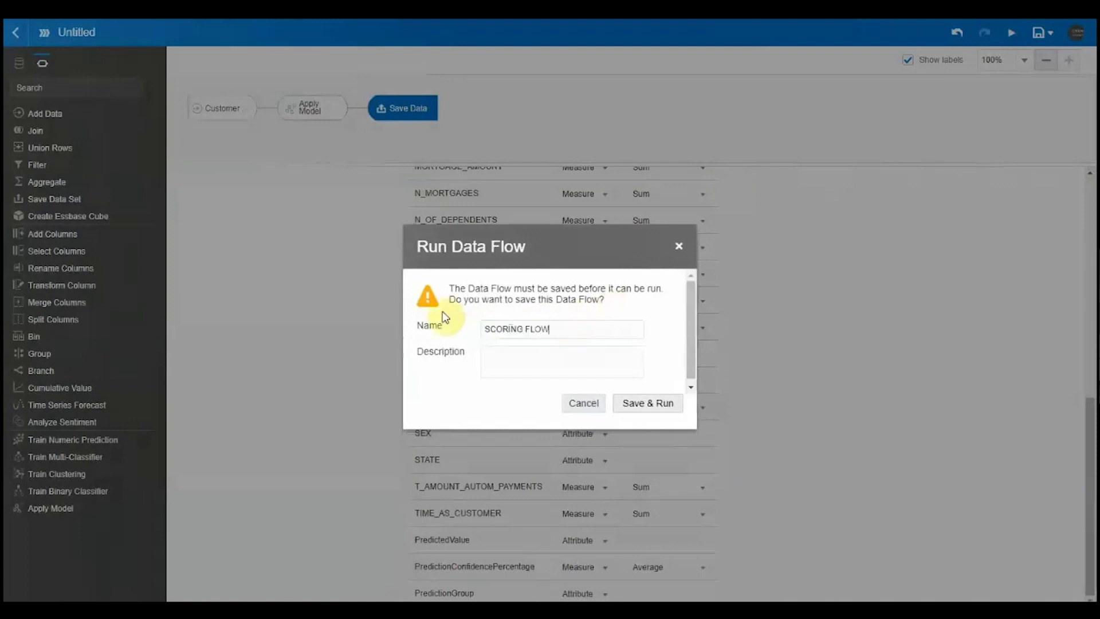
pyautogui.click(640, 403)
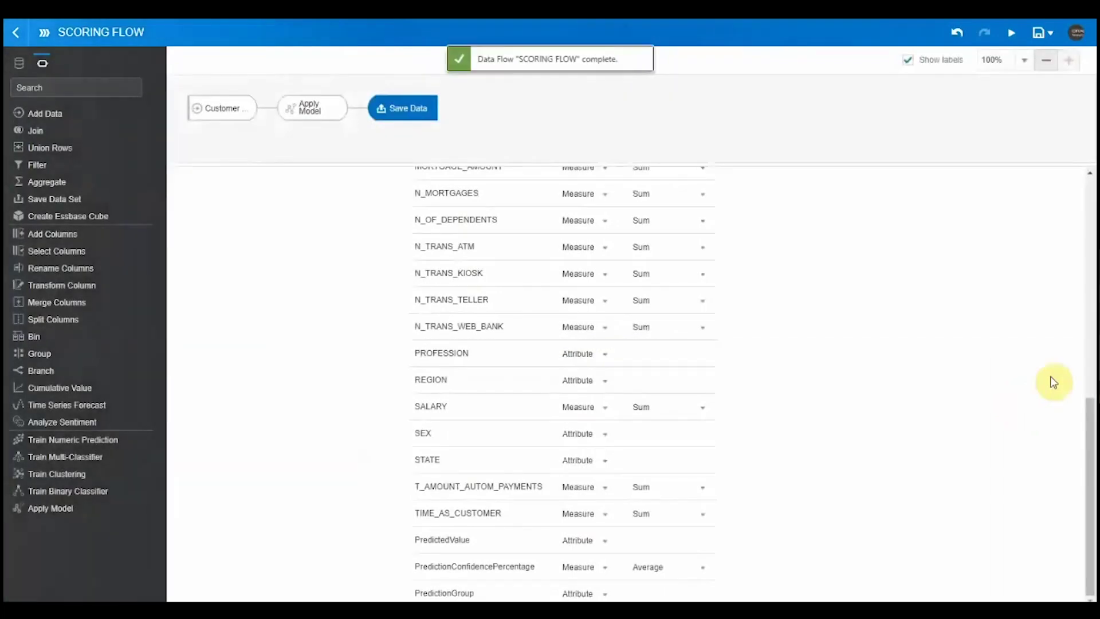
# Leave the data flow and open the Scored_Customers data set from the data sets list in a new project.
pyautogui.click(18, 38)
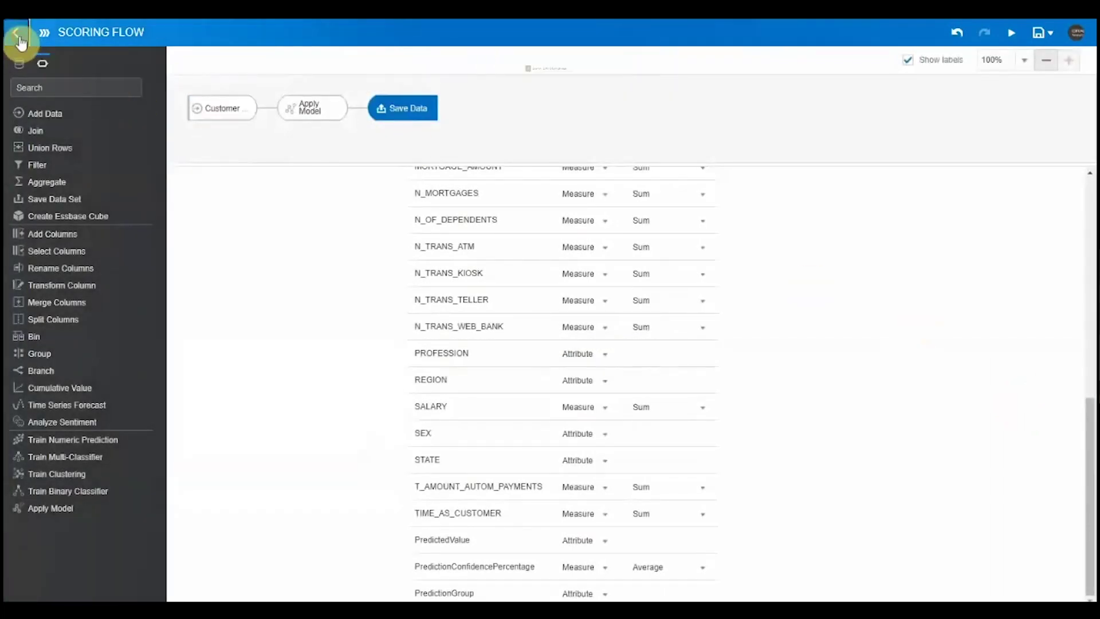
pyautogui.click(21, 38)
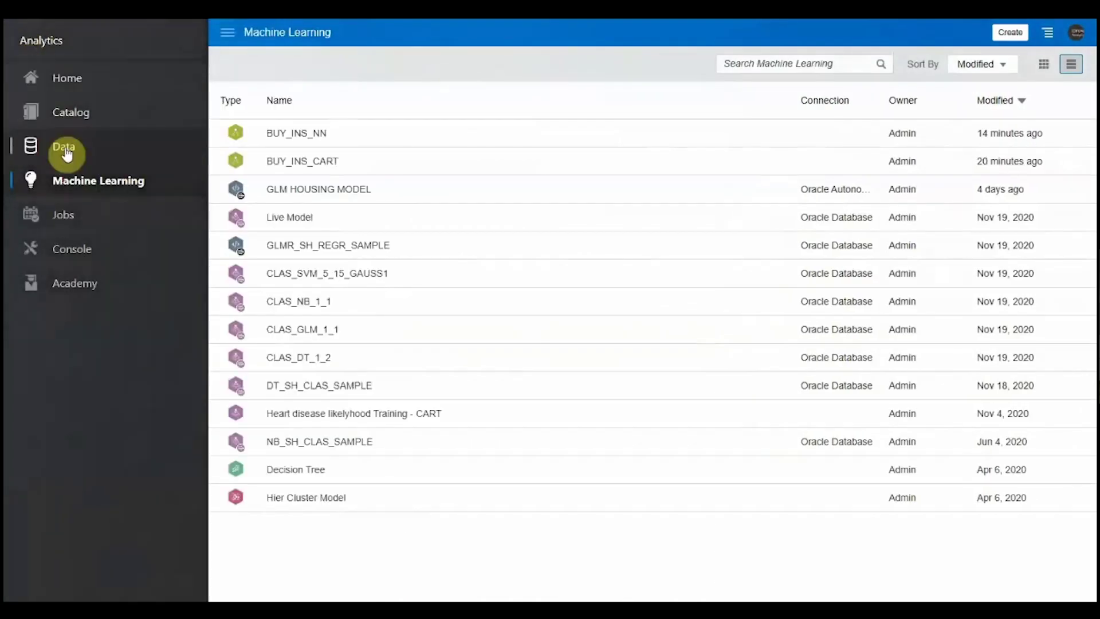
pyautogui.click(67, 153)
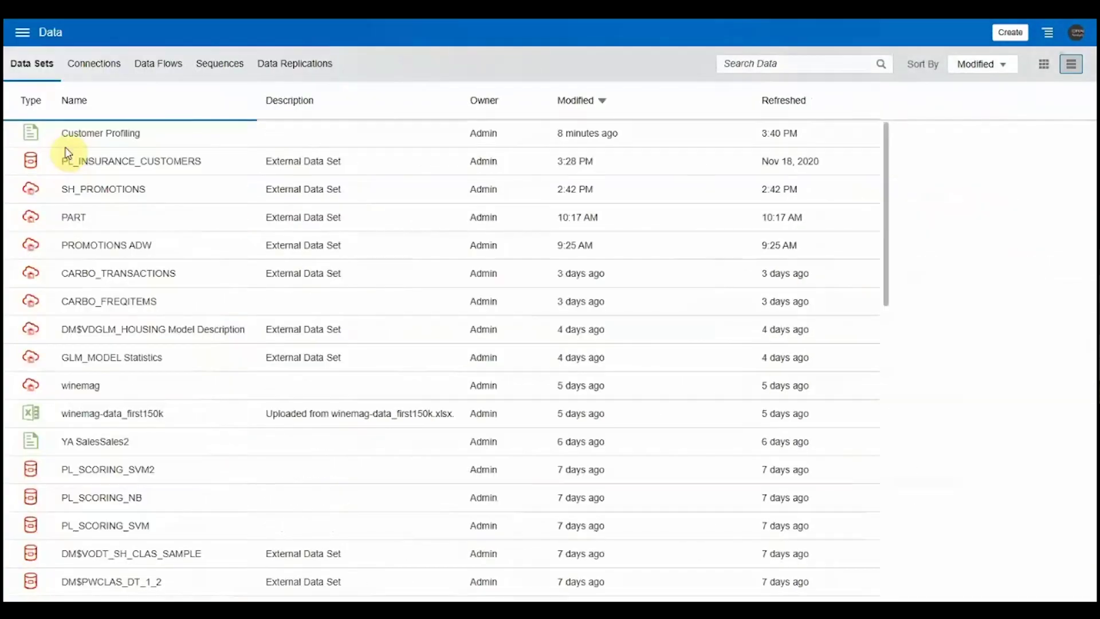
pyautogui.doubleClick(106, 133)
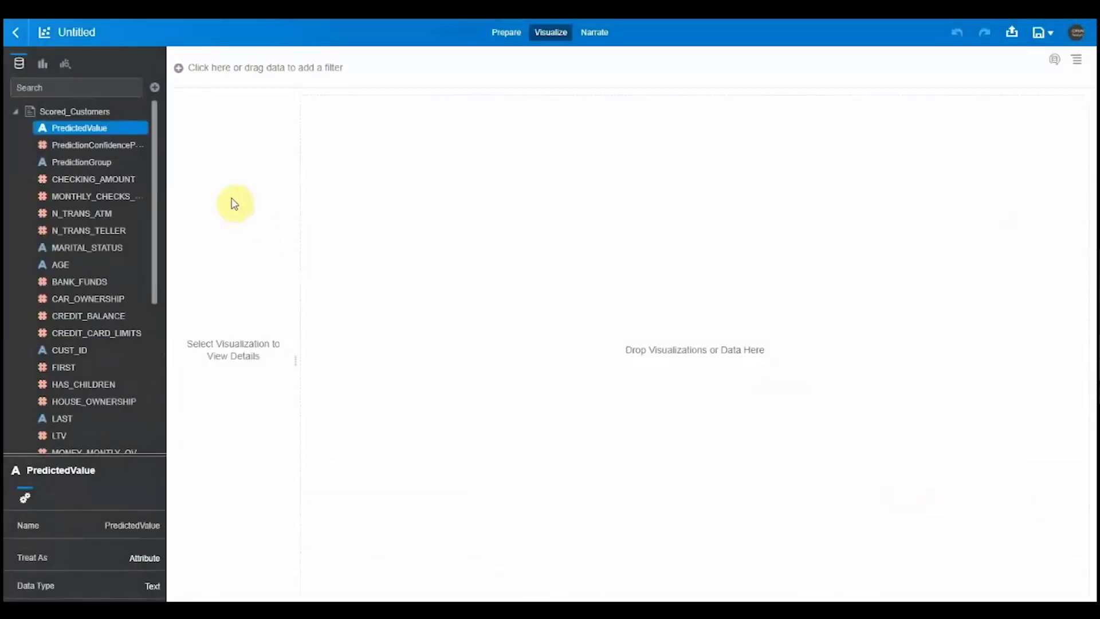
# Chart PredictionConfidencePercentage by PredictedValue, and rework it into a bar chart of FIRST by AGE coloured by PredictedValue.
pyautogui.doubleClick(112, 129)
pyautogui.doubleClick(124, 143)
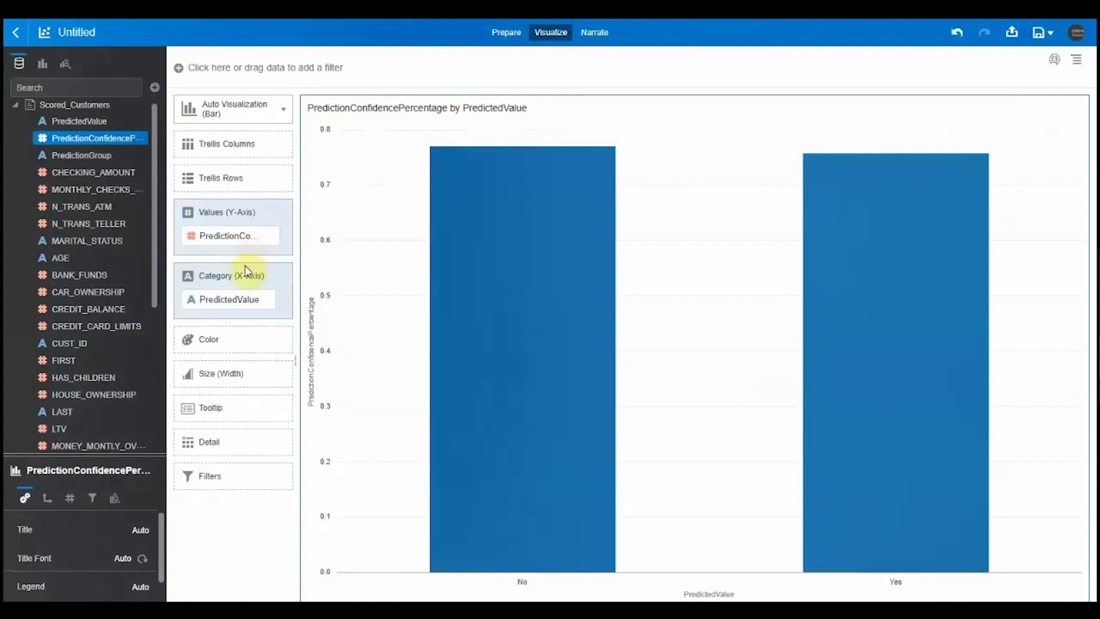
pyautogui.moveTo(68, 360); pyautogui.dragTo(278, 332)
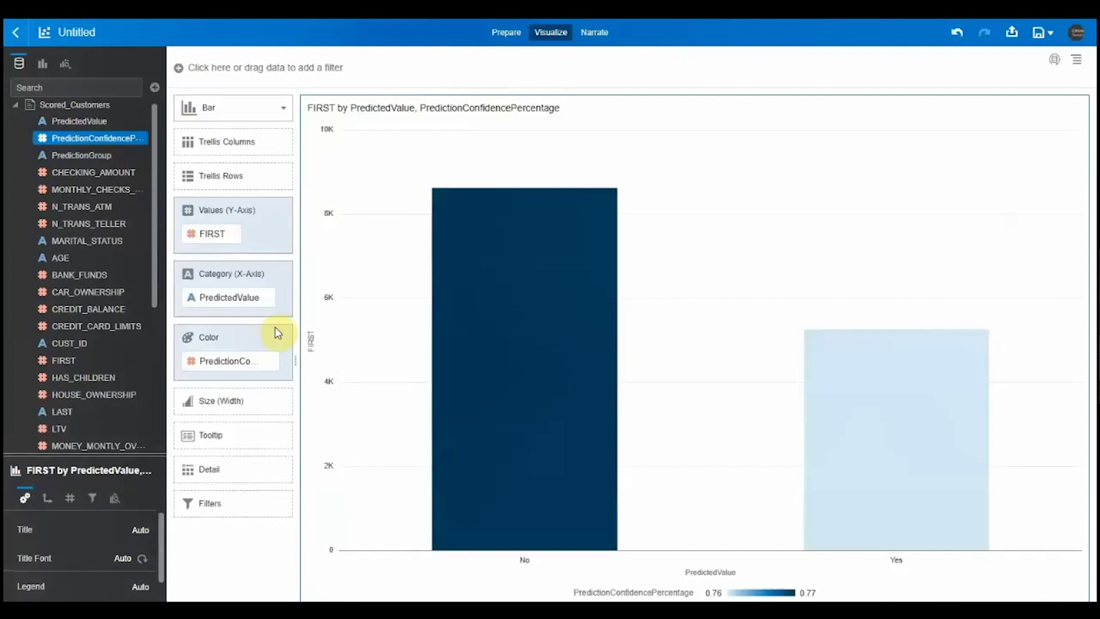
pyautogui.moveTo(60, 258); pyautogui.dragTo(229, 358)
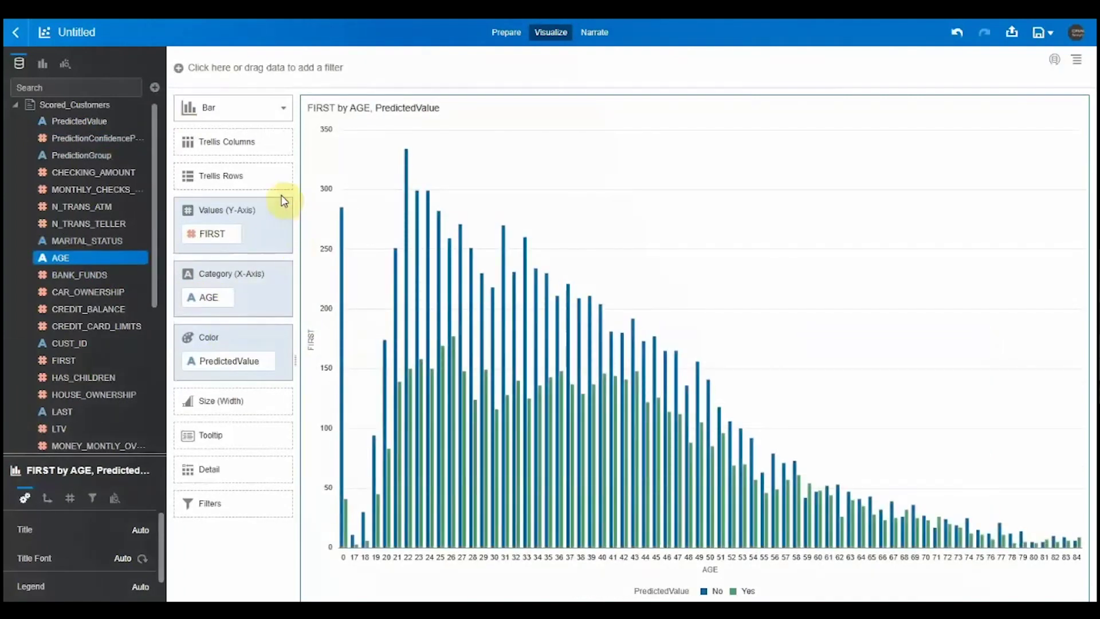
# Change the chart type to Stacked Bar and on to 100% Stacked Bar.
pyautogui.click(280, 111)
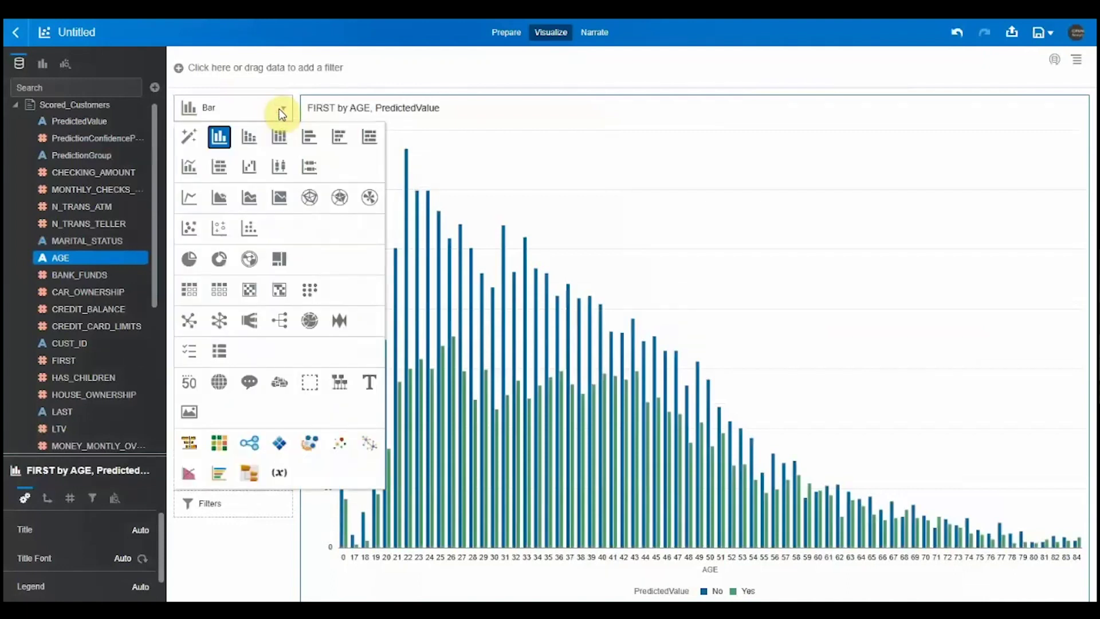
pyautogui.click(255, 149)
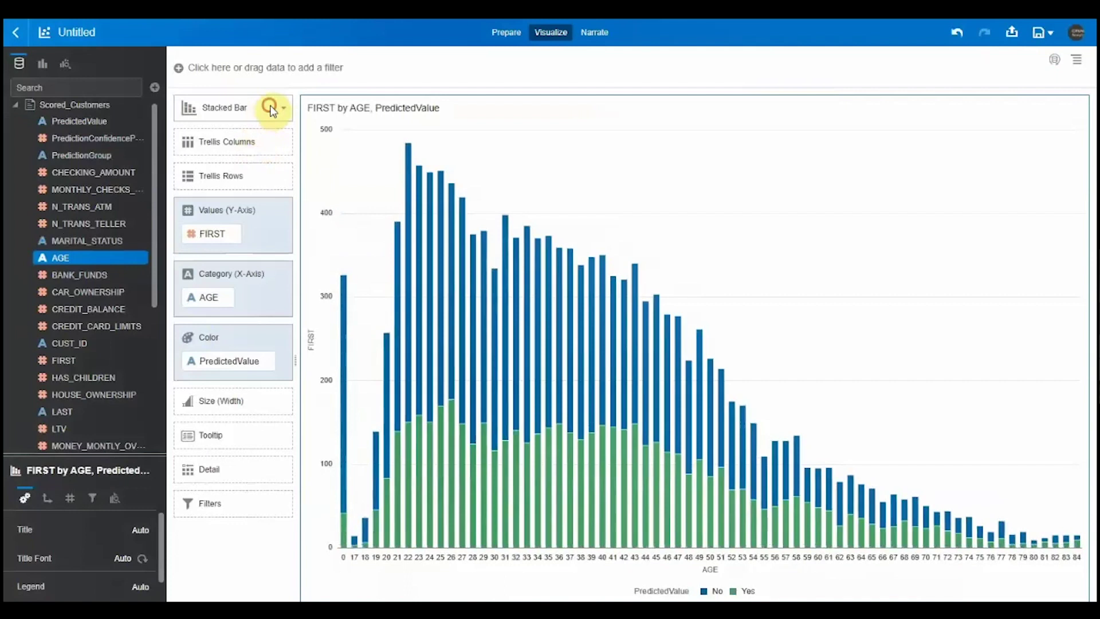
pyautogui.click(269, 107)
pyautogui.click(280, 140)
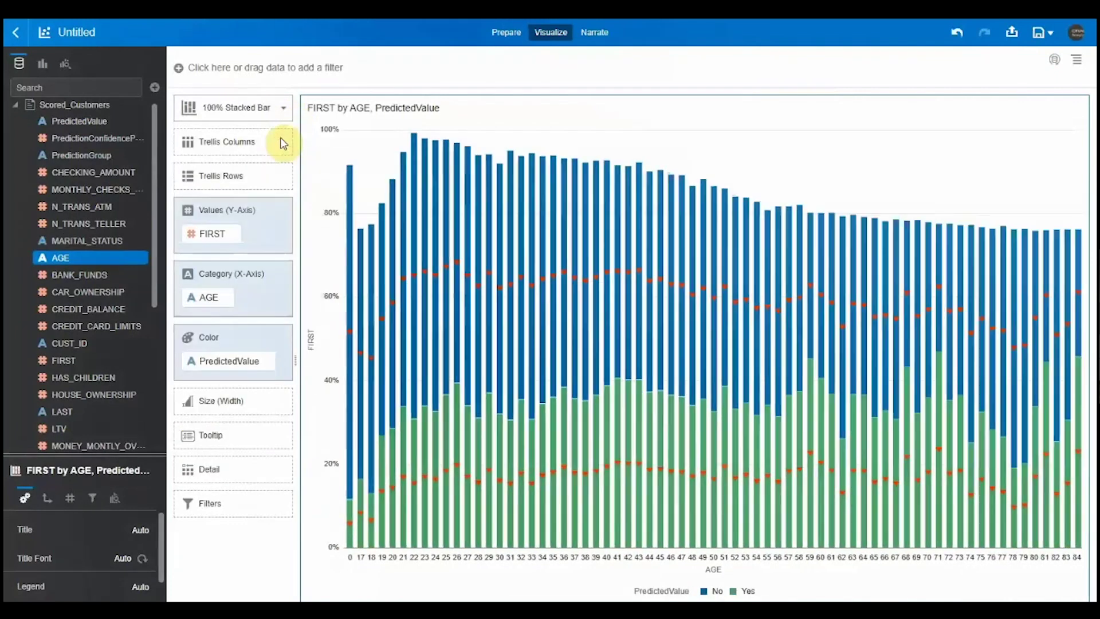
# Split the 100% stacked bar chart into trellis columns by REGION and trellis rows by SEX.
pyautogui.scroll(-5, 109, 316)
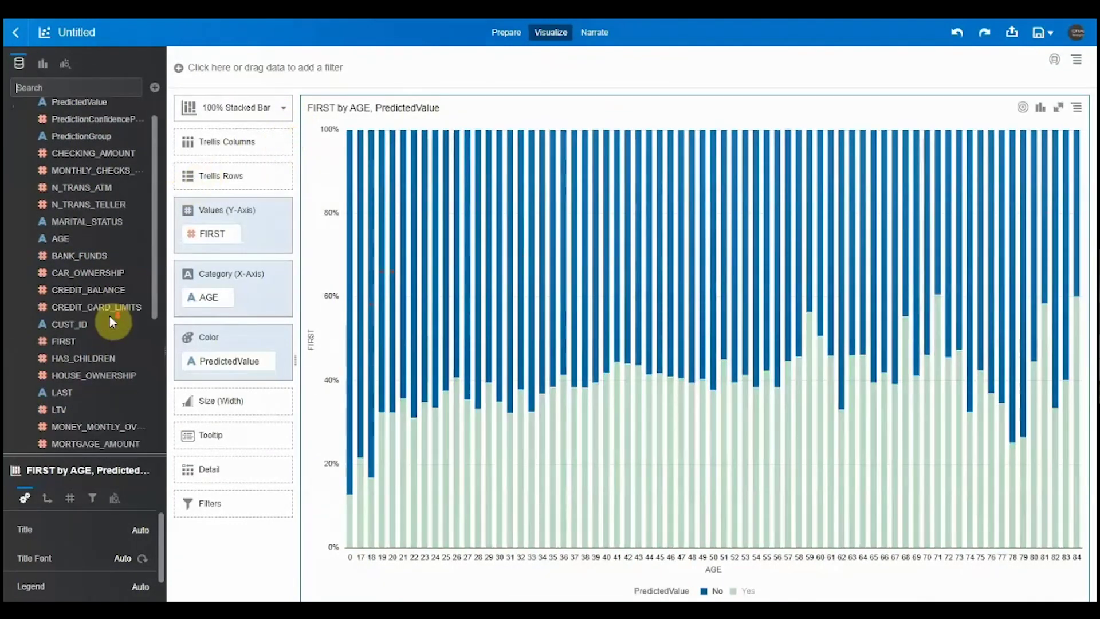
pyautogui.moveTo(70, 384); pyautogui.dragTo(249, 146)
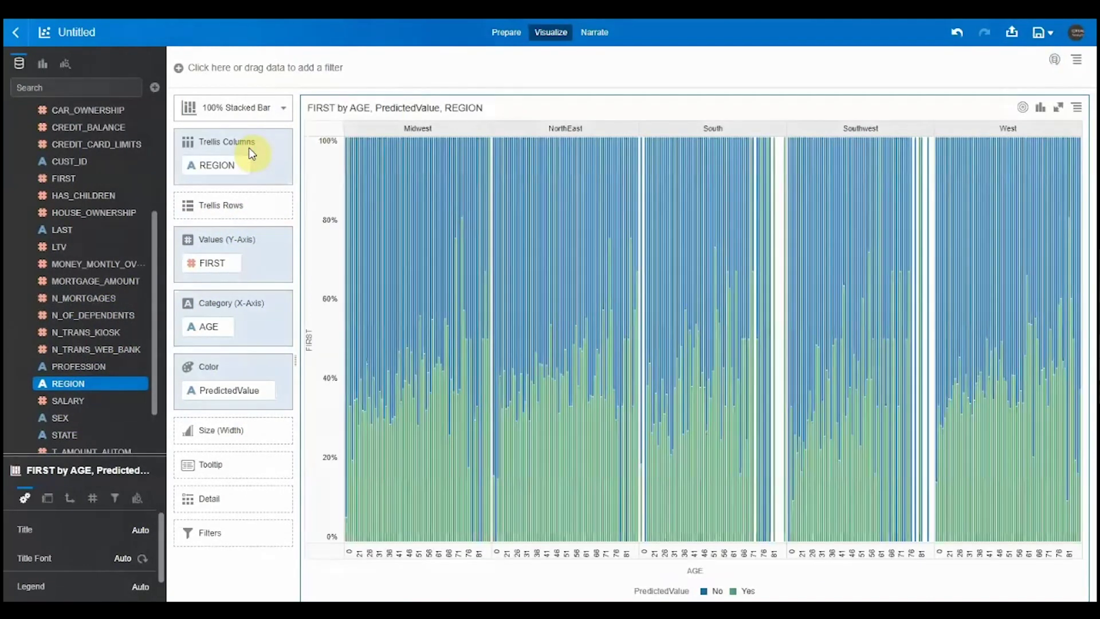
pyautogui.moveTo(67, 417); pyautogui.dragTo(248, 205)
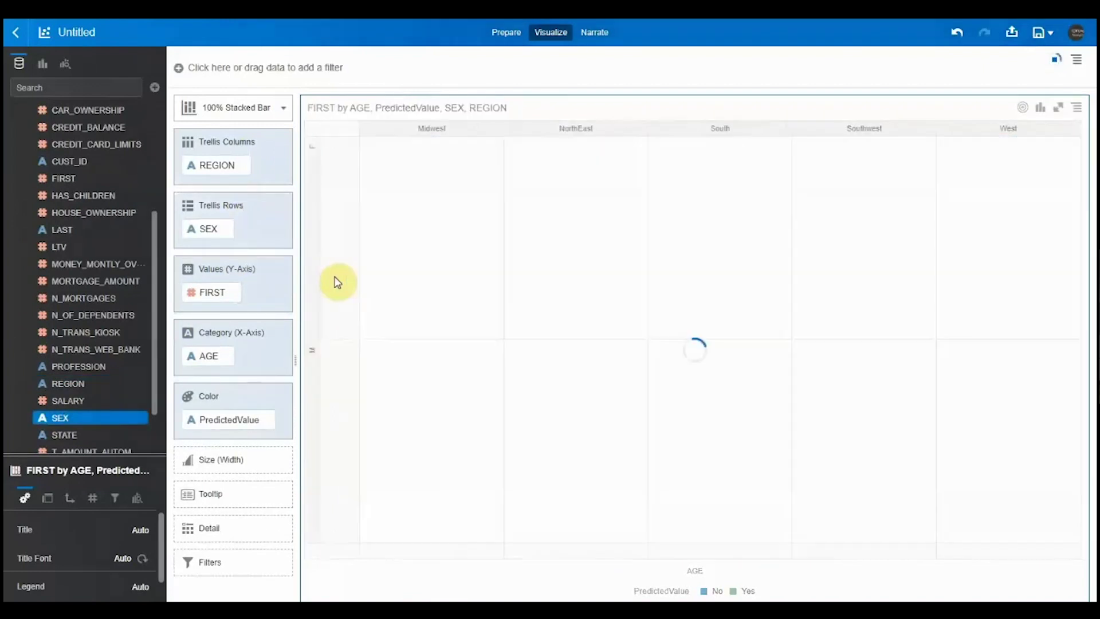
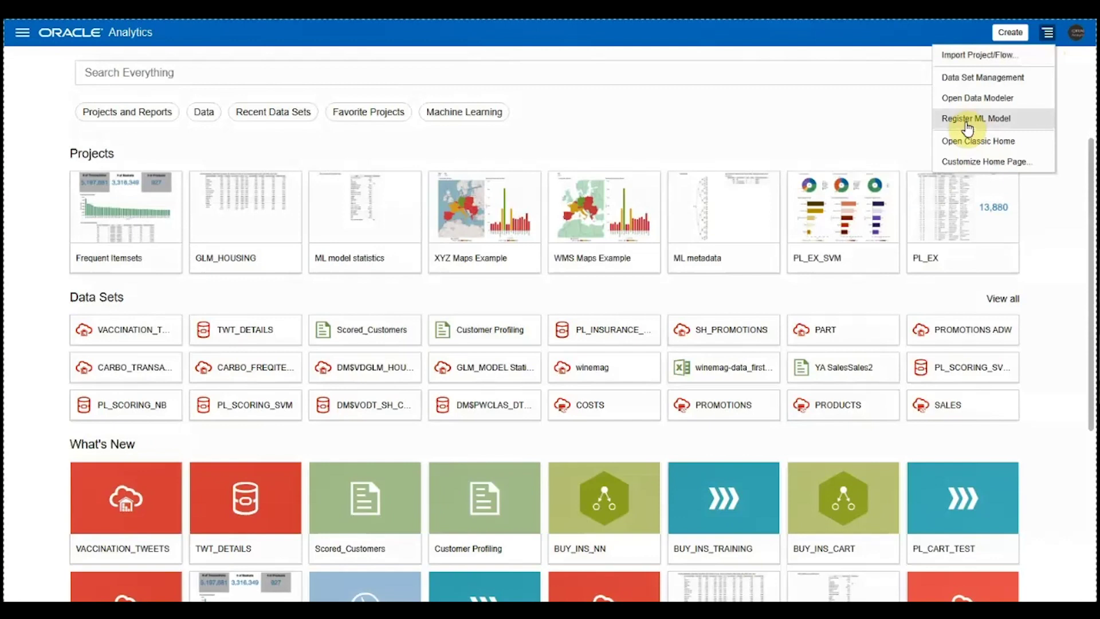
# Open ML model registration from the Local_OML connection, select CLAS_SVM_5_15_GAUSS1, and examine its model info and parameters.
pyautogui.click(966, 120)
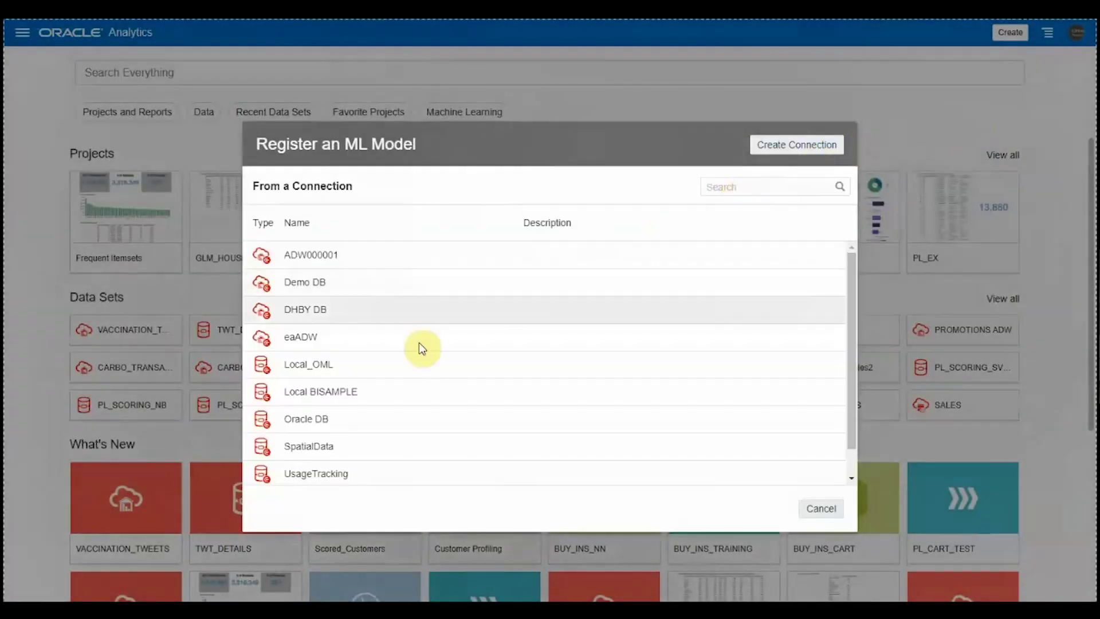
pyautogui.click(362, 364)
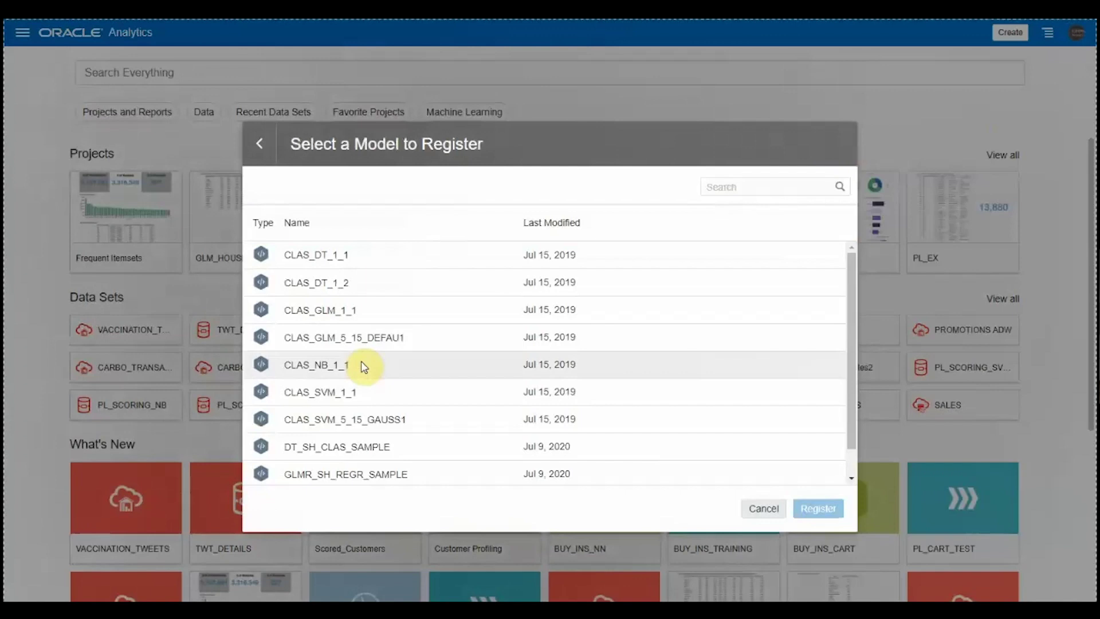
pyautogui.click(447, 423)
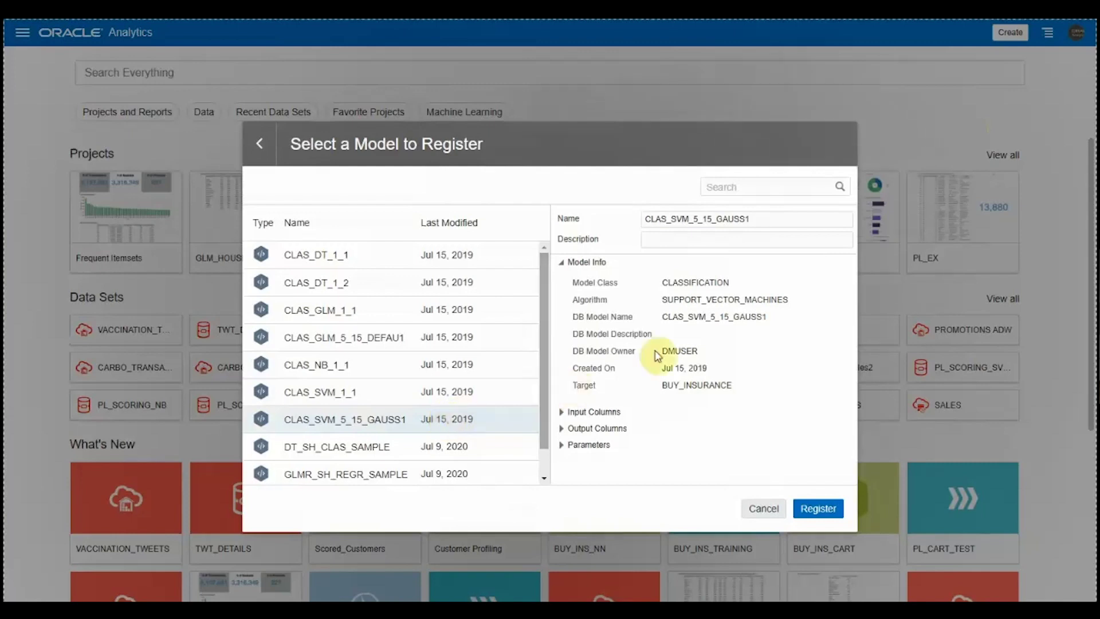
pyautogui.click(562, 445)
pyautogui.moveTo(852, 341); pyautogui.dragTo(858, 310)
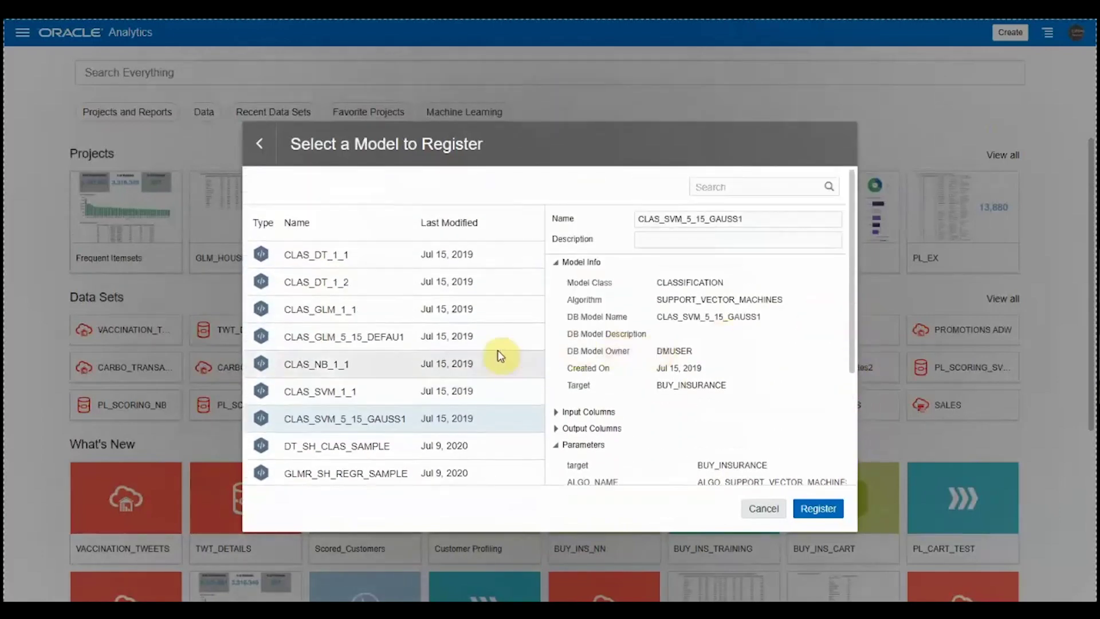
# Review the info and parameters of the CLAS_NB_1_1 Naive Bayes model, and register it.
pyautogui.click(356, 364)
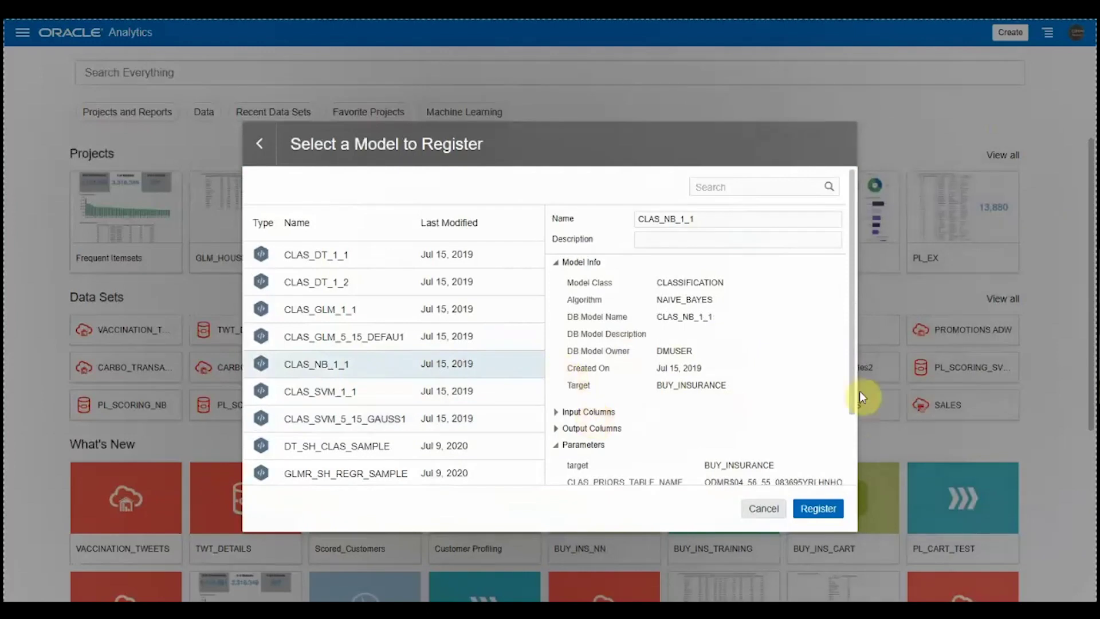
pyautogui.moveTo(852, 397); pyautogui.dragTo(854, 490)
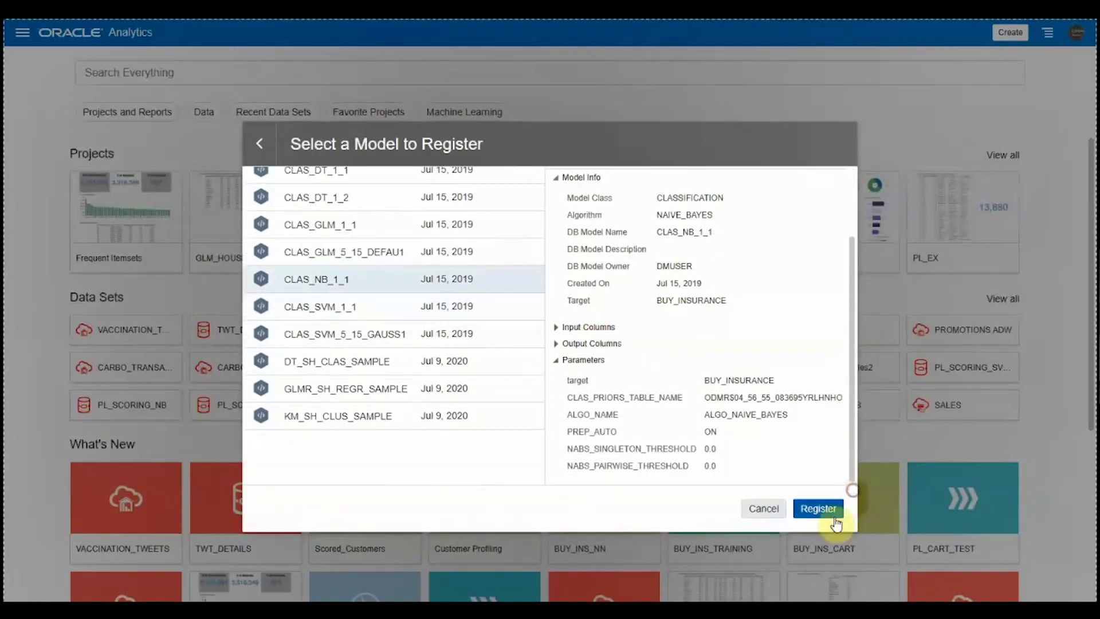
pyautogui.scroll(3, 788, 427)
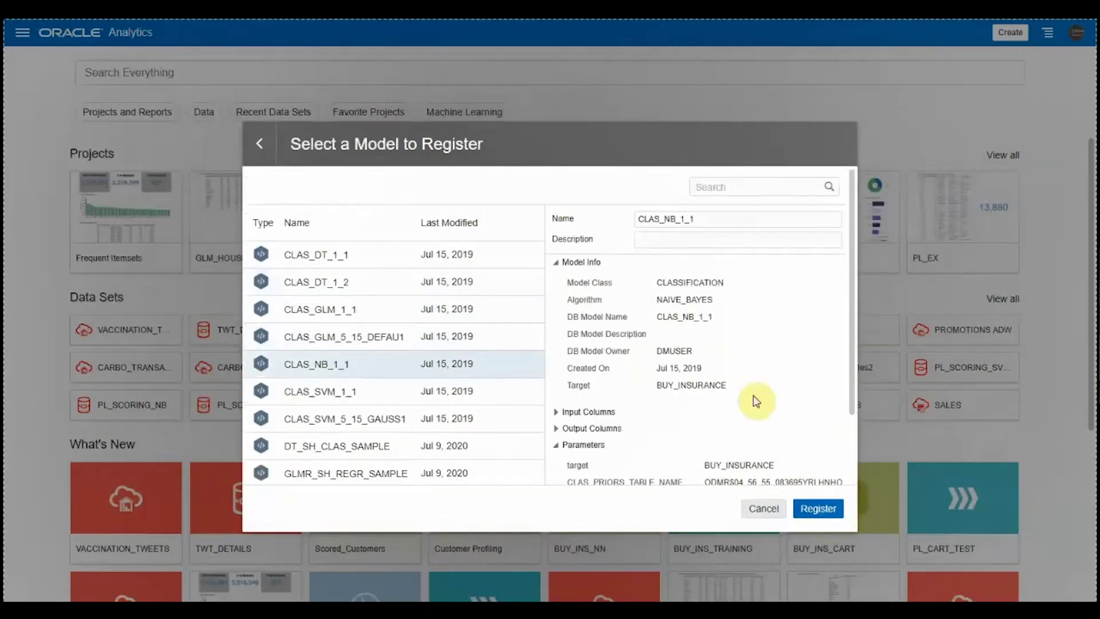
pyautogui.click(819, 513)
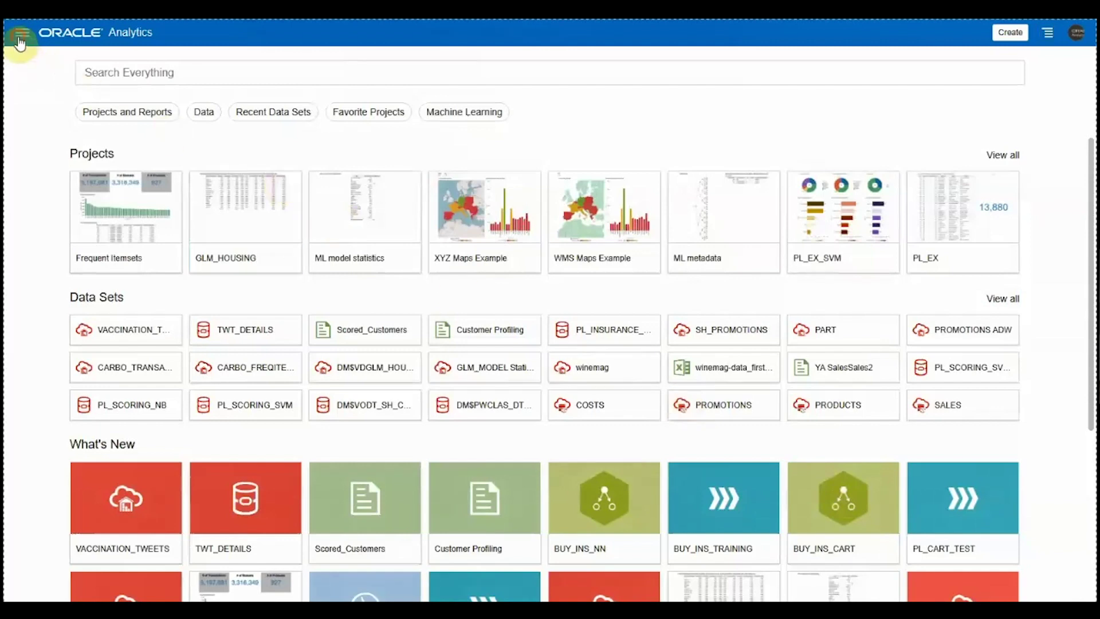
# Inspect the registered CLAS_NB_1_1 model in the Machine Learning list, including its details, parameters and related database views.
pyautogui.click(20, 41)
pyautogui.click(62, 179)
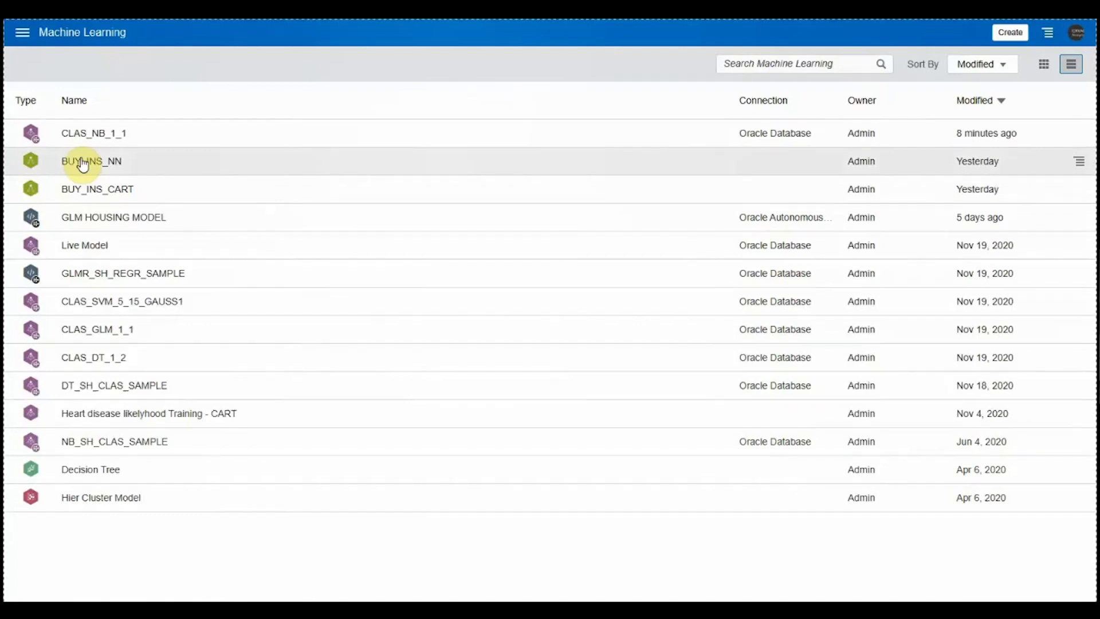
pyautogui.rightClick(251, 147)
pyautogui.click(278, 153)
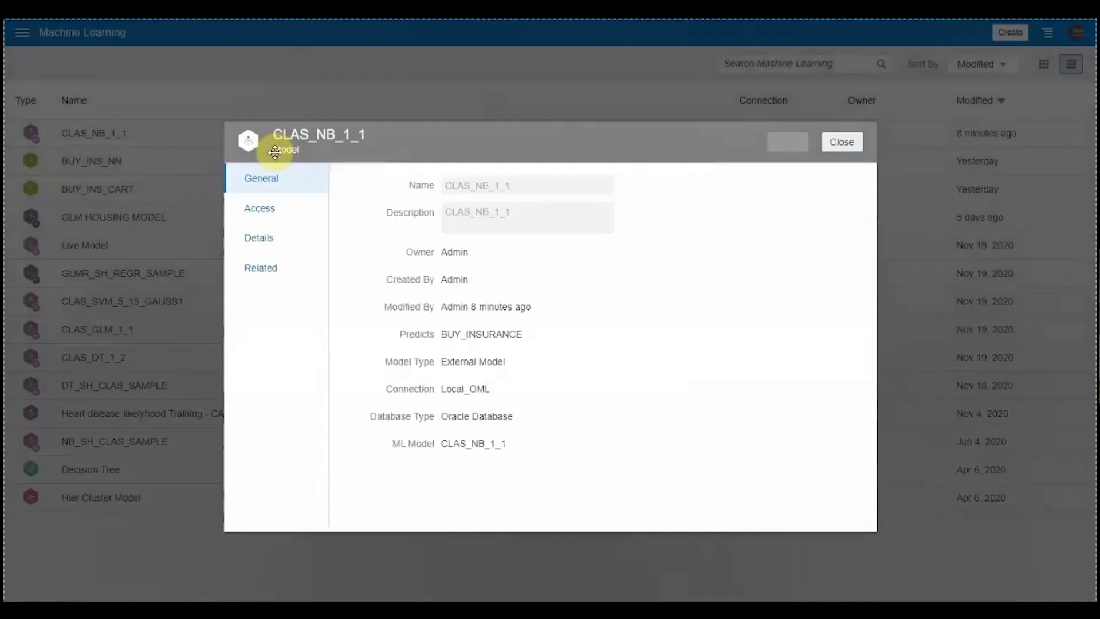
pyautogui.click(275, 243)
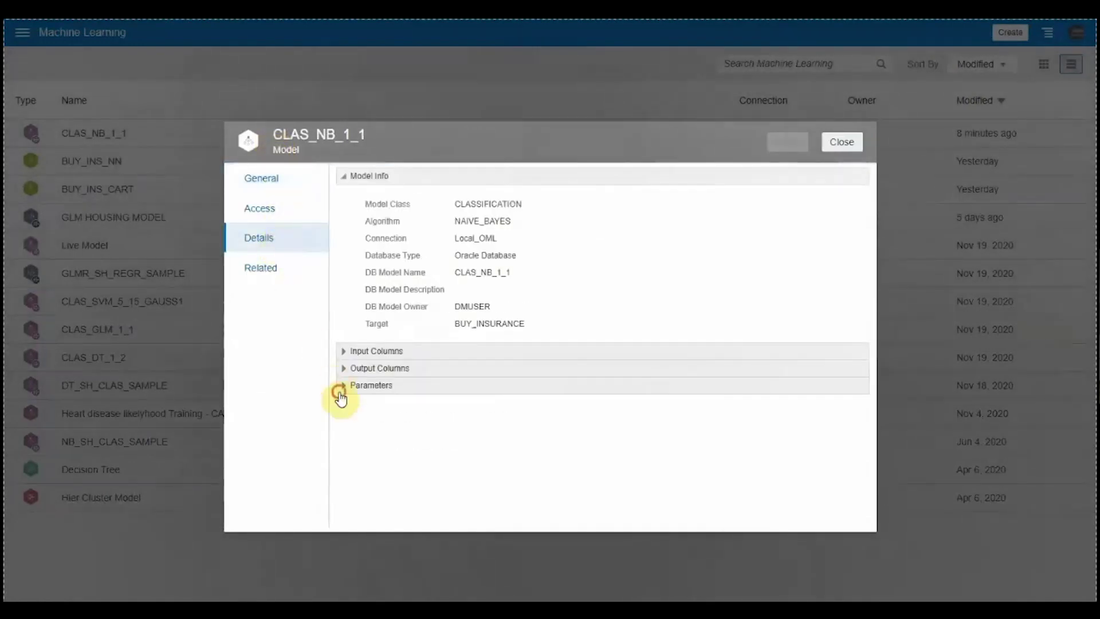
pyautogui.click(342, 389)
pyautogui.click(281, 278)
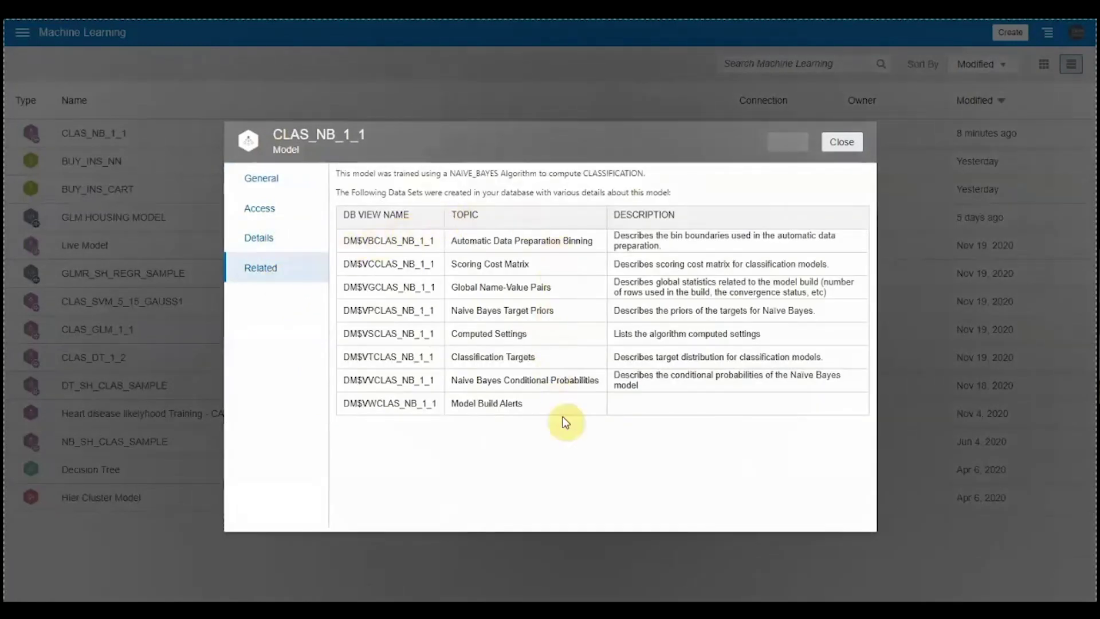
pyautogui.click(850, 151)
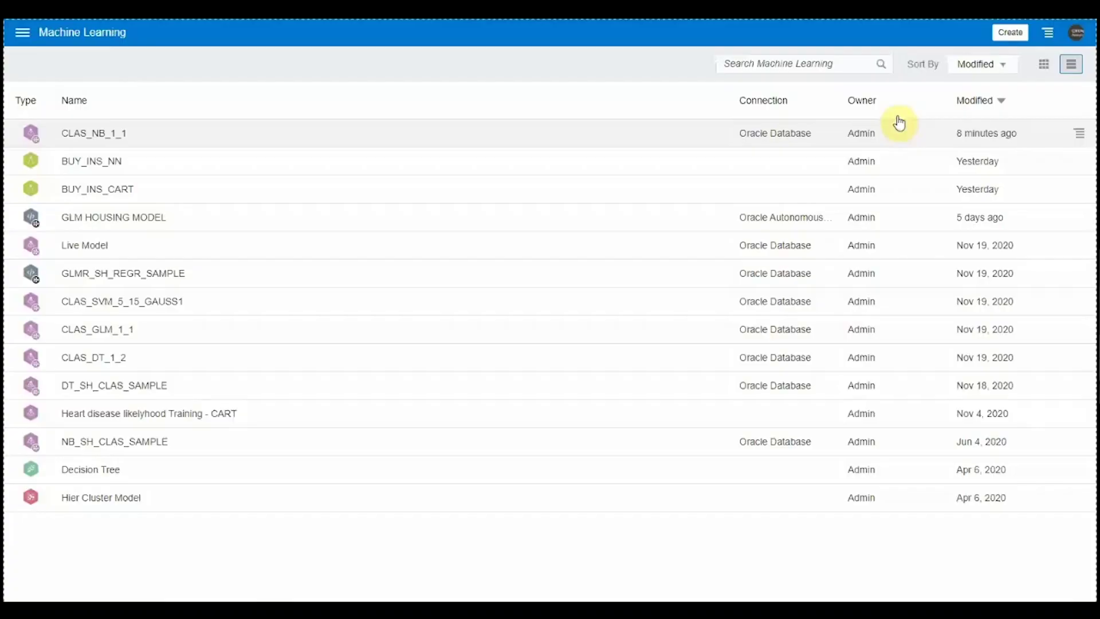
# Create a data flow with PL_INSURANCE_CUSTOMERS as its source data set.
pyautogui.click(1009, 32)
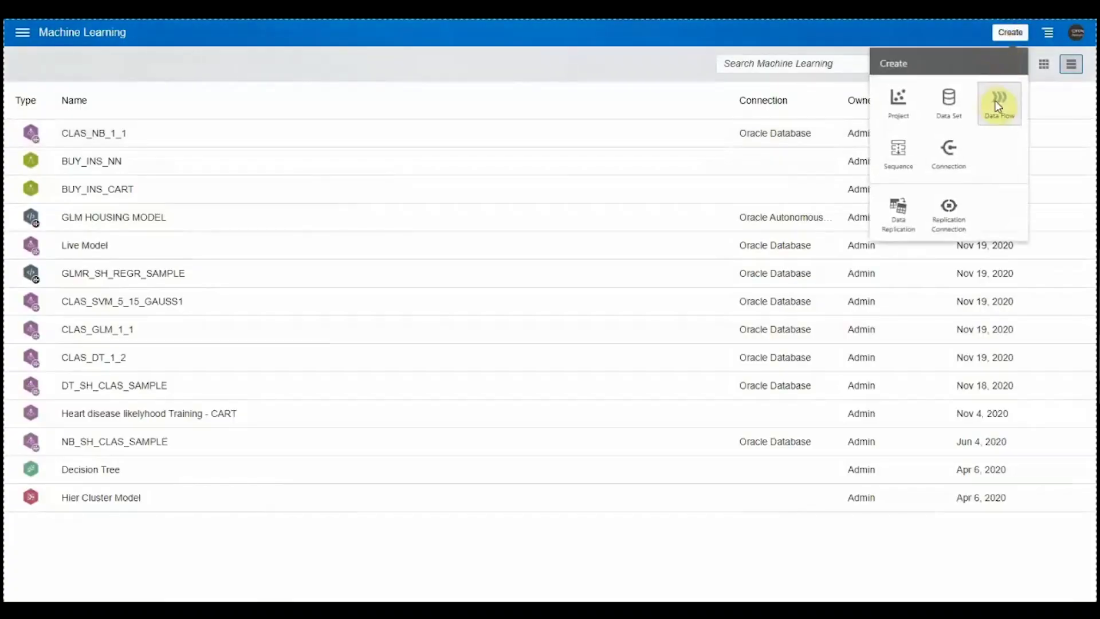
pyautogui.click(1000, 102)
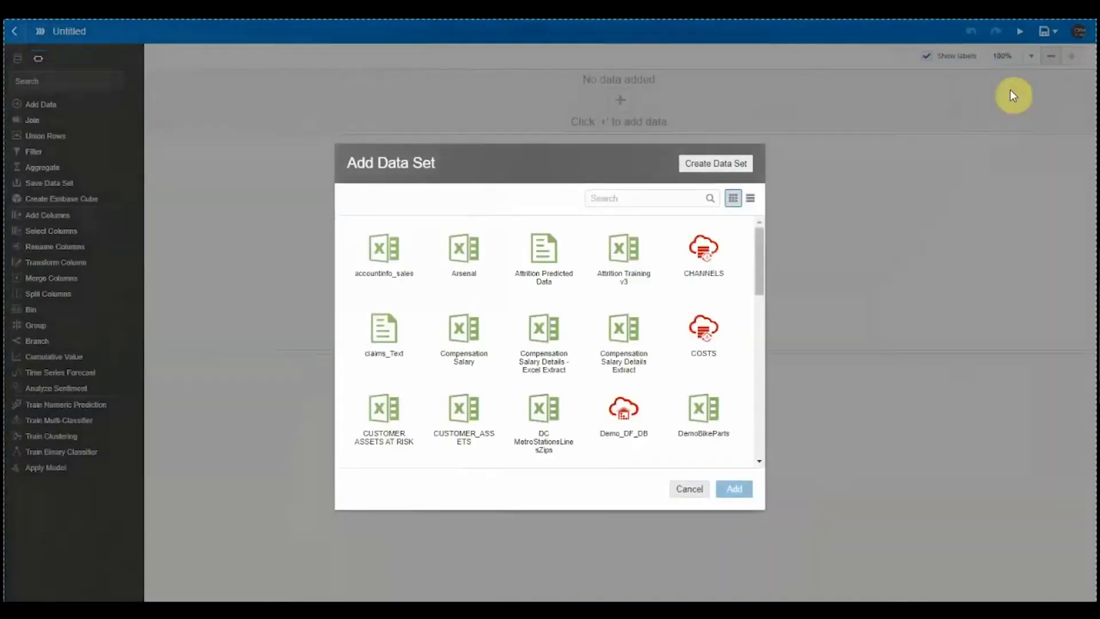
pyautogui.click(668, 199)
pyautogui.write('insu')
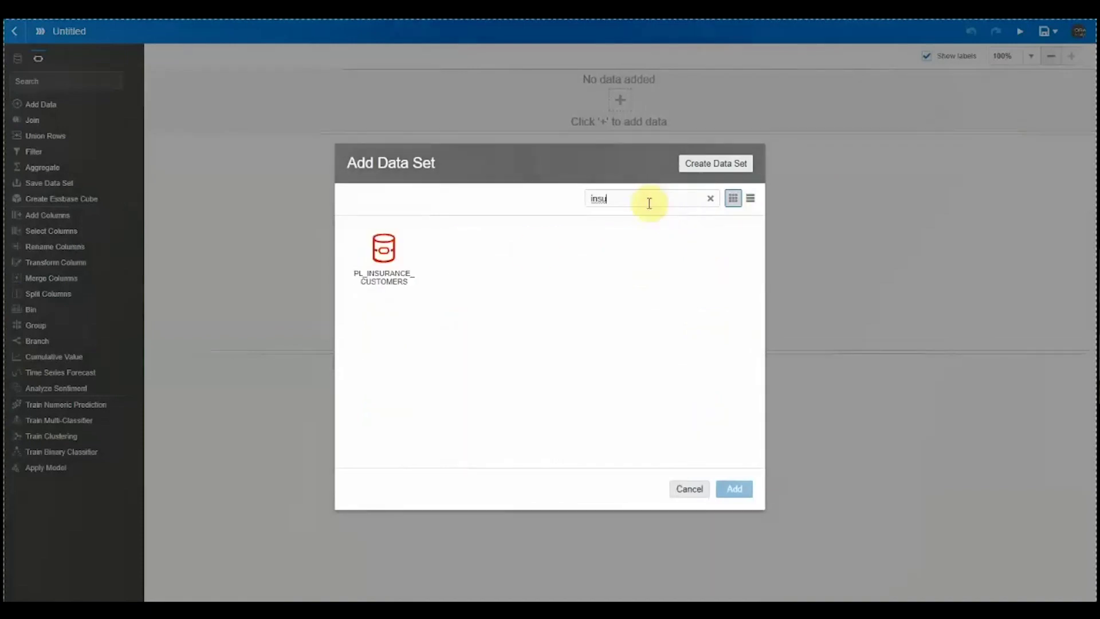
pyautogui.click(384, 263)
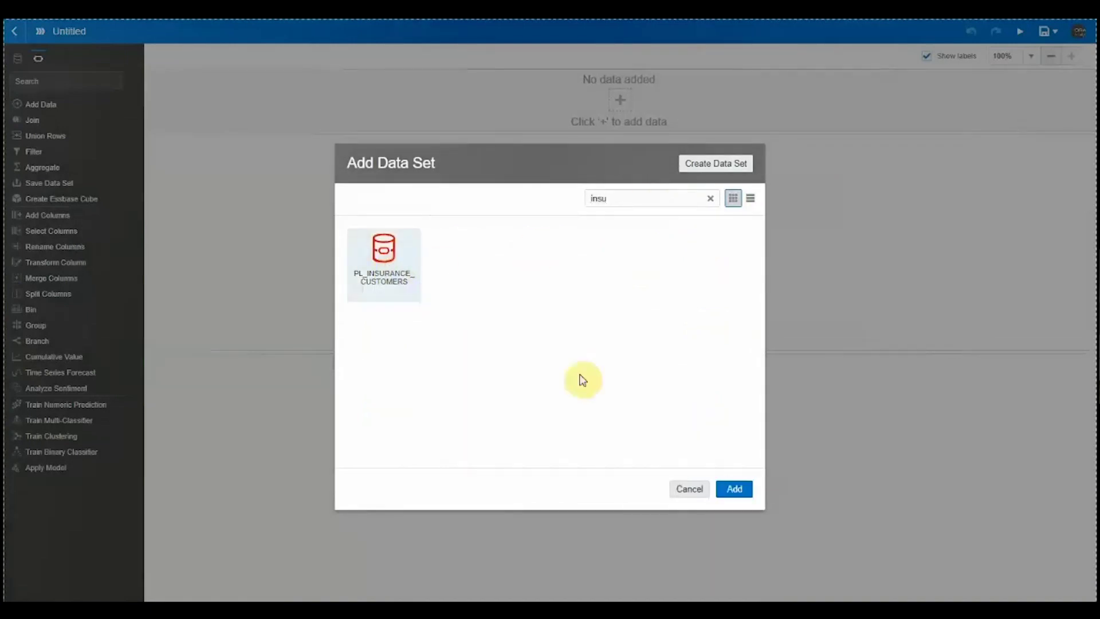
pyautogui.click(739, 493)
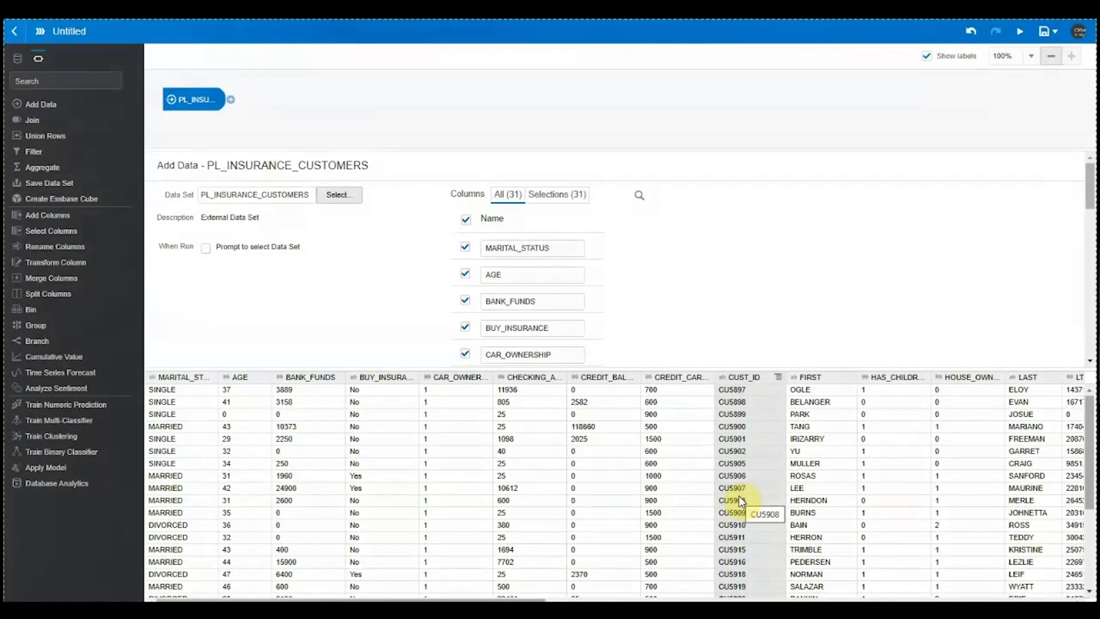
# Add an Apply Model step after the source data, using the CLAS_SVM_5_15_GAUSS1 model.
pyautogui.click(231, 100)
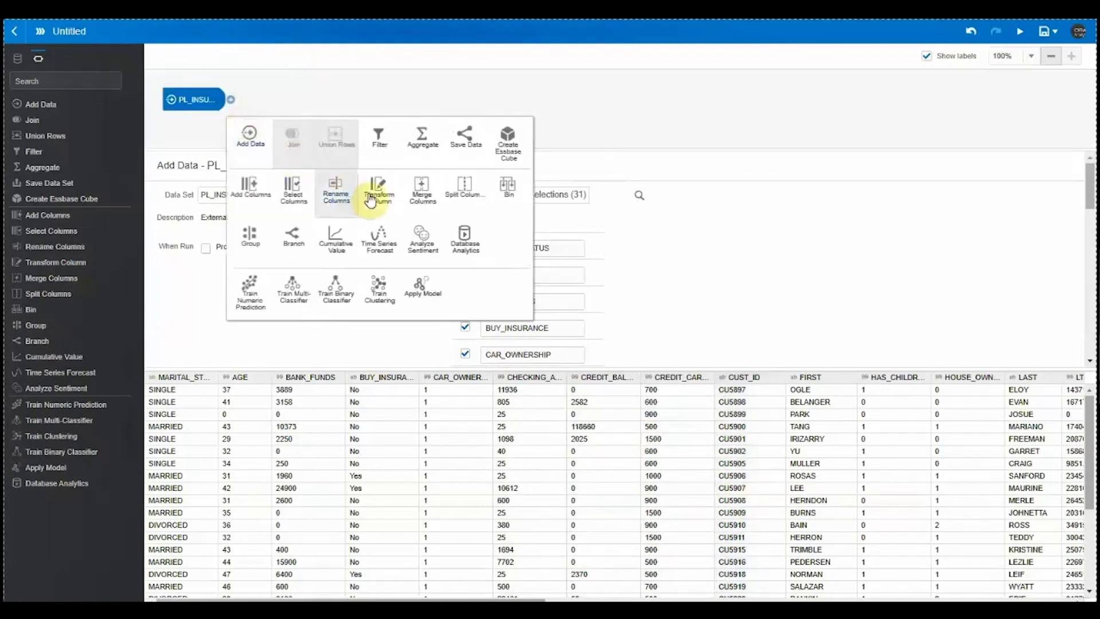
pyautogui.click(443, 308)
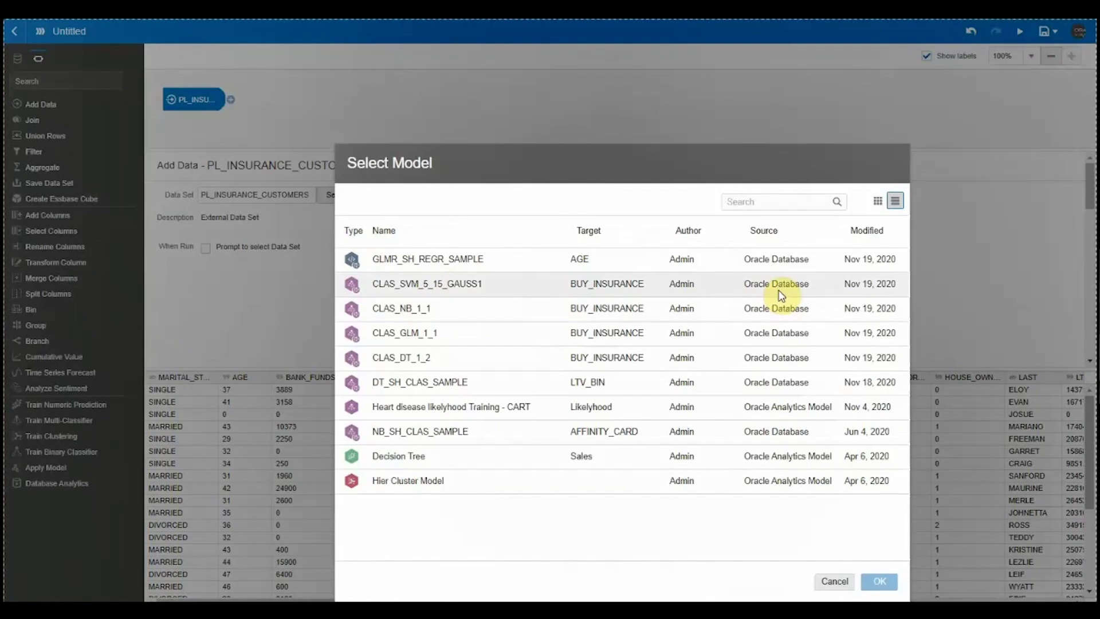
pyautogui.click(511, 287)
pyautogui.click(880, 582)
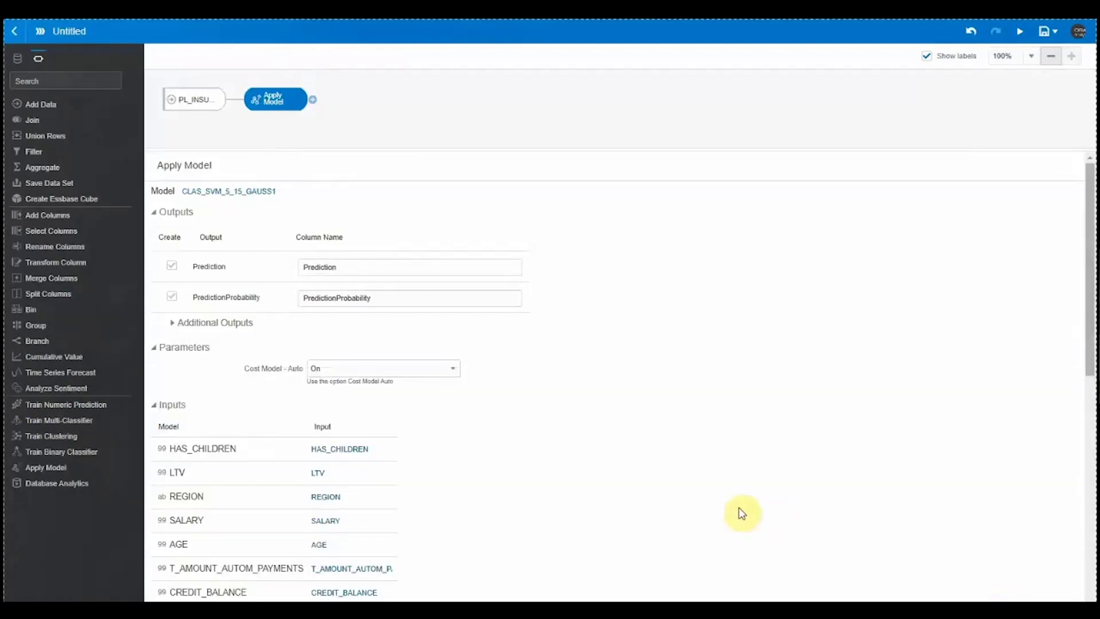
# Examine the outputs, parameters and input column mappings of the Apply Model step.
pyautogui.click(160, 220)
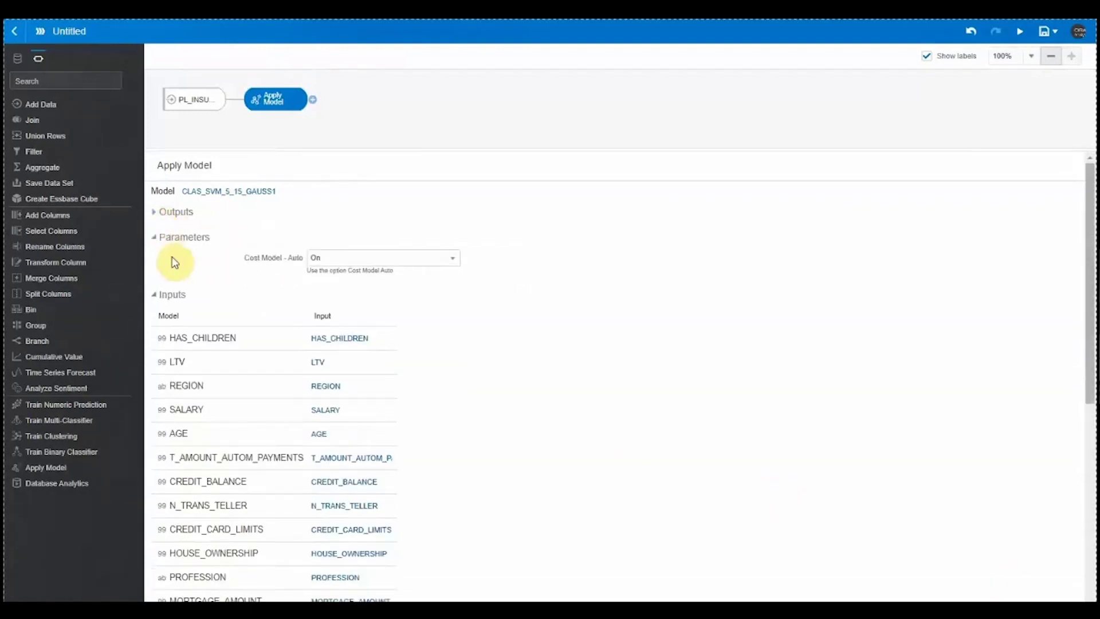
pyautogui.click(158, 295)
pyautogui.click(154, 239)
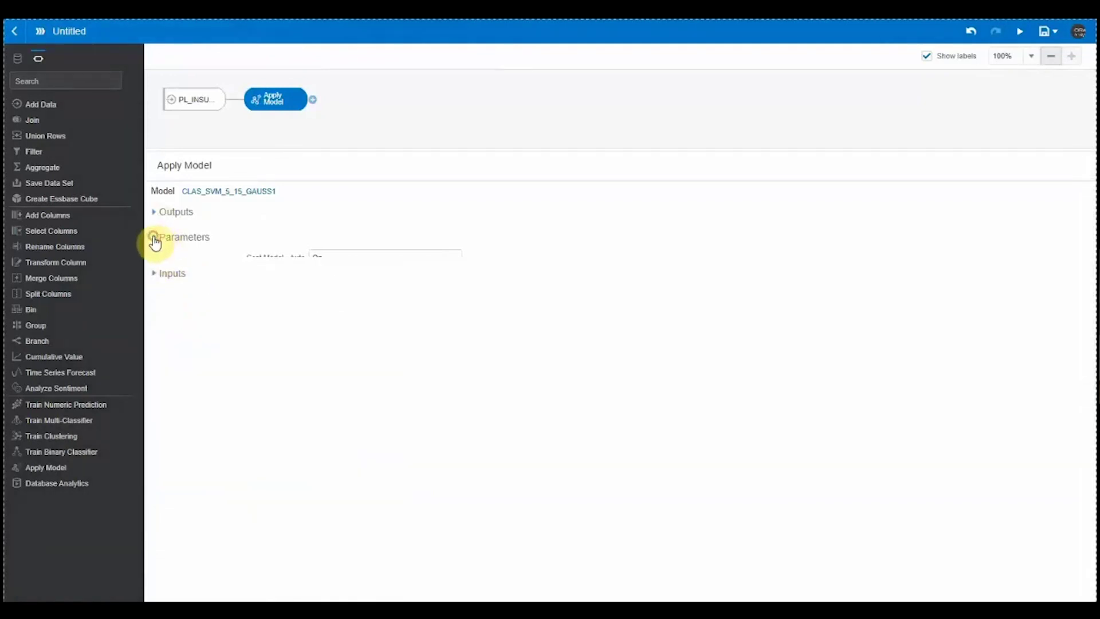
pyautogui.click(159, 224)
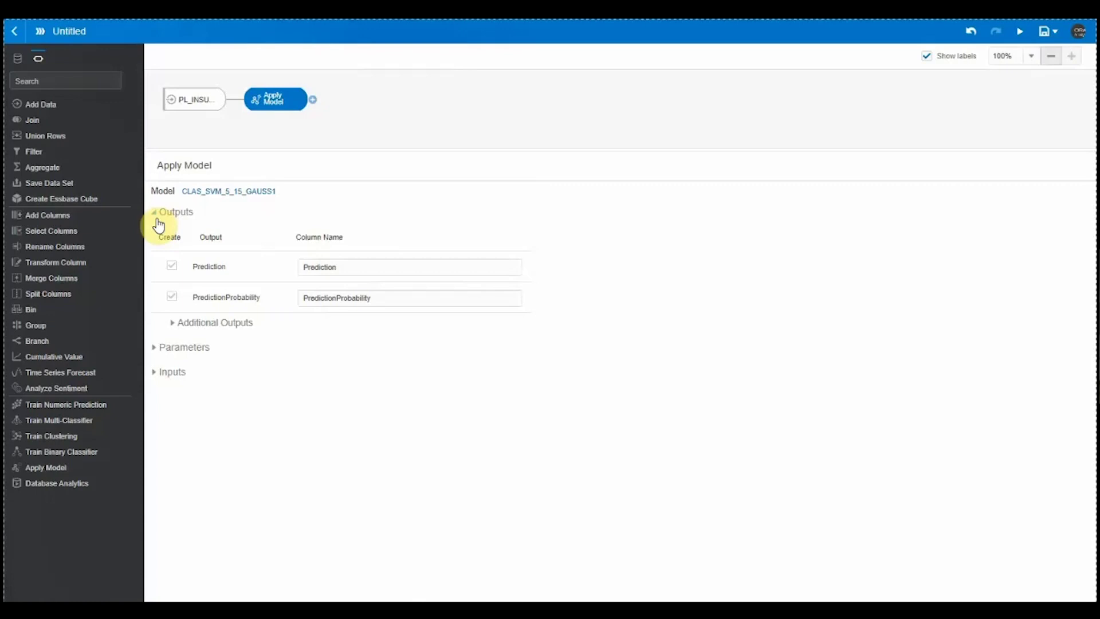
# Include Attribute_1, Attribute_2 and Attribute_3 with their Weight and Condition columns as additional outputs of the Apply Model step.
pyautogui.click(172, 323)
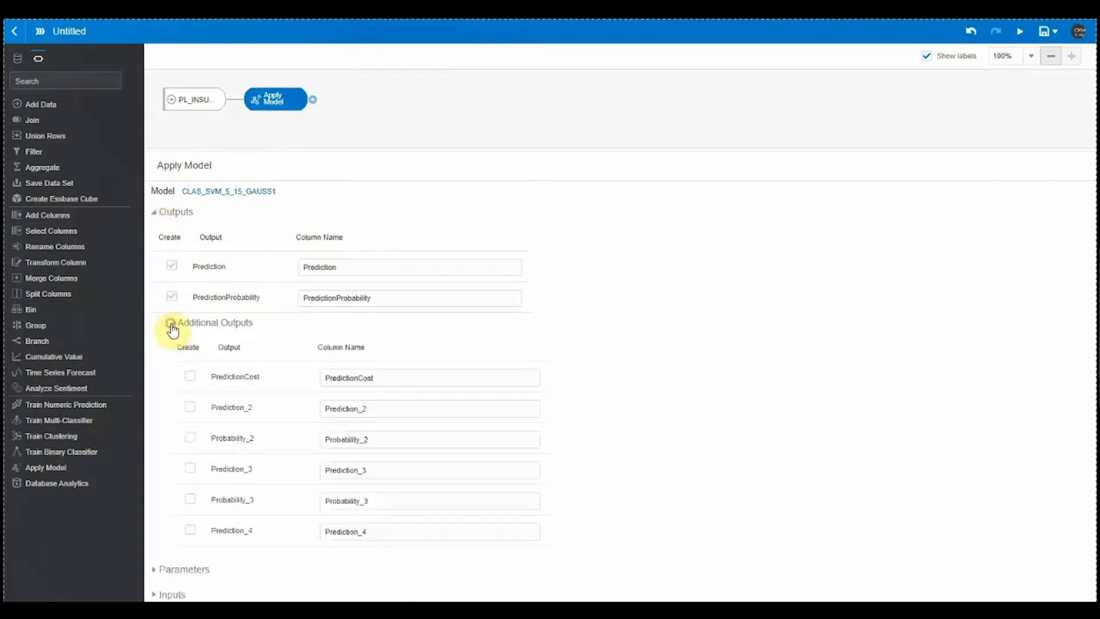
pyautogui.moveTo(1087, 289); pyautogui.dragTo(1088, 337)
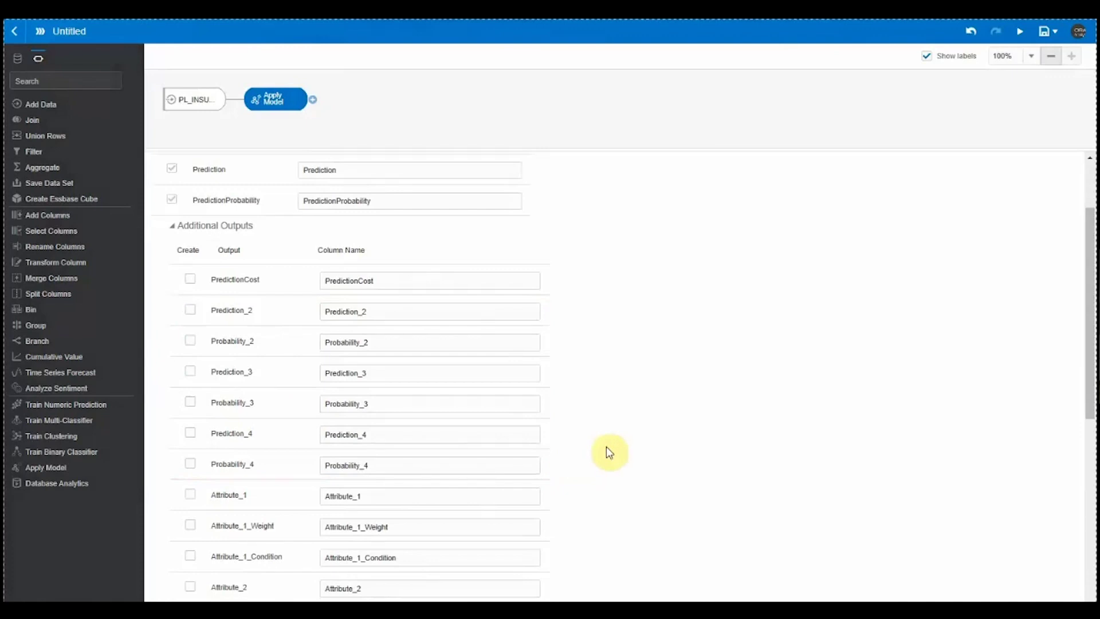
pyautogui.scroll(-3, 608, 447)
pyautogui.moveTo(1089, 414); pyautogui.dragTo(1088, 467)
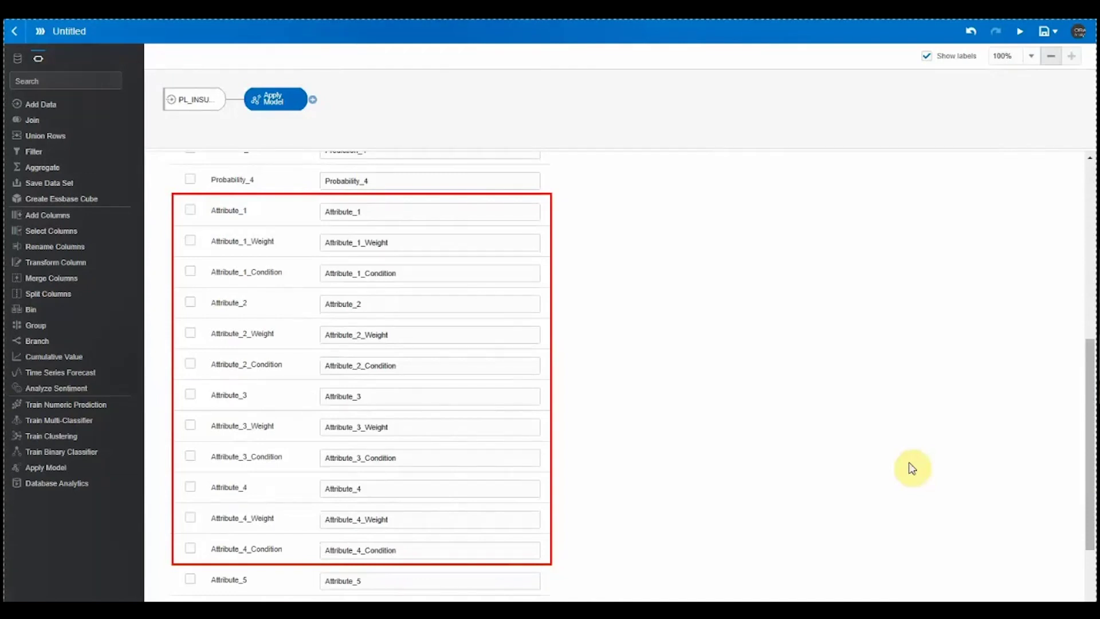
pyautogui.click(191, 211)
pyautogui.click(191, 241)
pyautogui.click(191, 271)
pyautogui.click(191, 302)
pyautogui.click(190, 333)
pyautogui.click(190, 365)
pyautogui.click(191, 395)
pyautogui.click(191, 425)
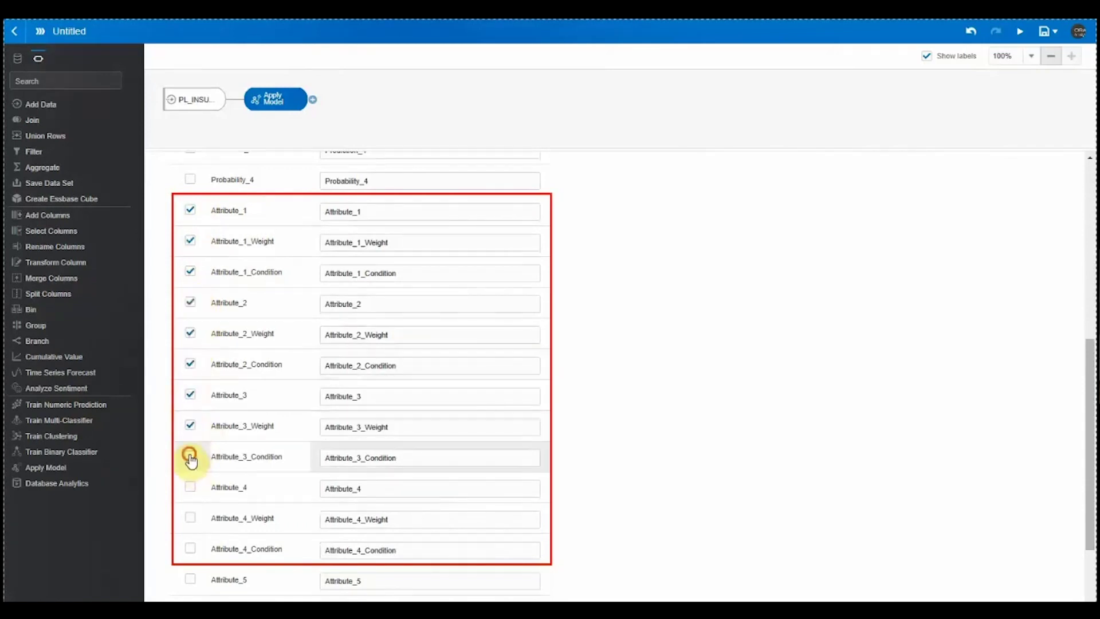
pyautogui.click(191, 456)
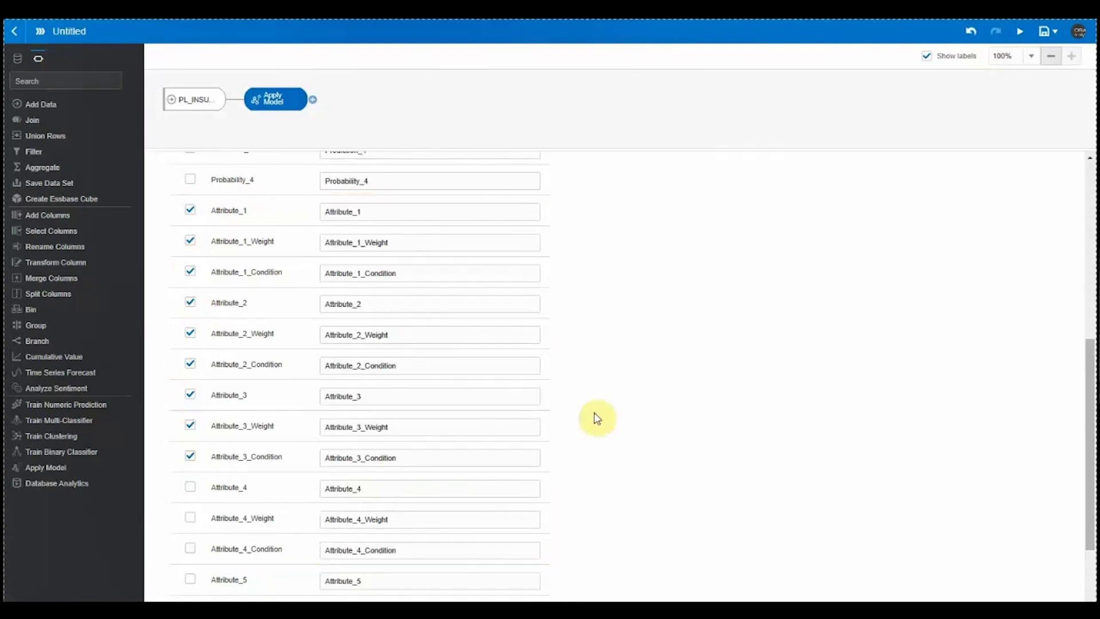
# Add a Save Data step after Apply Model, naming both the data set and the database table PL_SCORING_SVM.
pyautogui.click(313, 100)
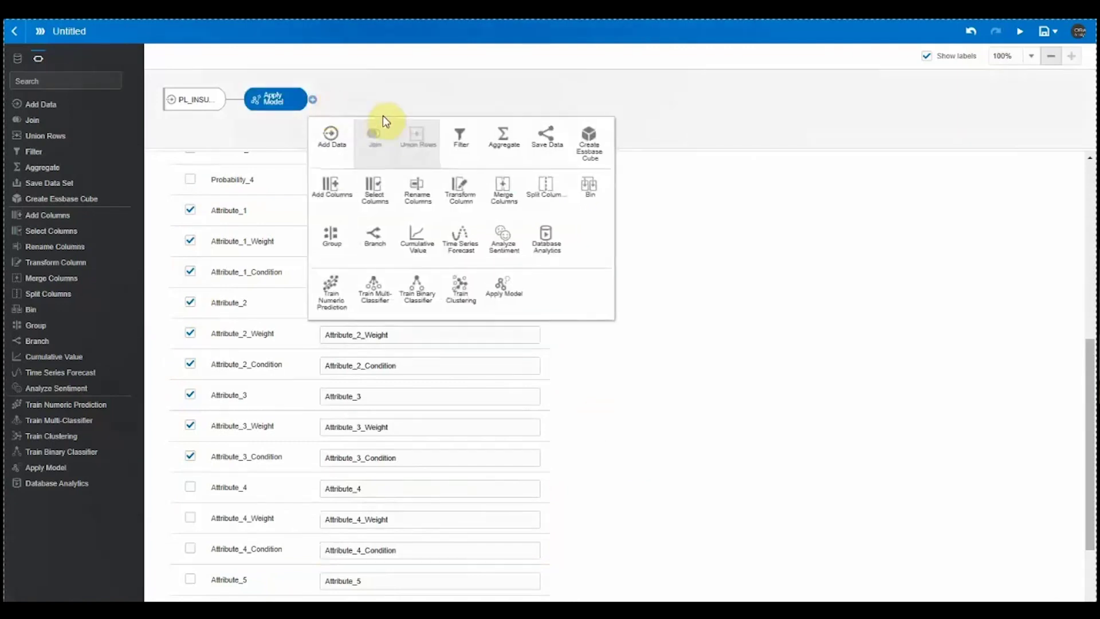
pyautogui.click(541, 140)
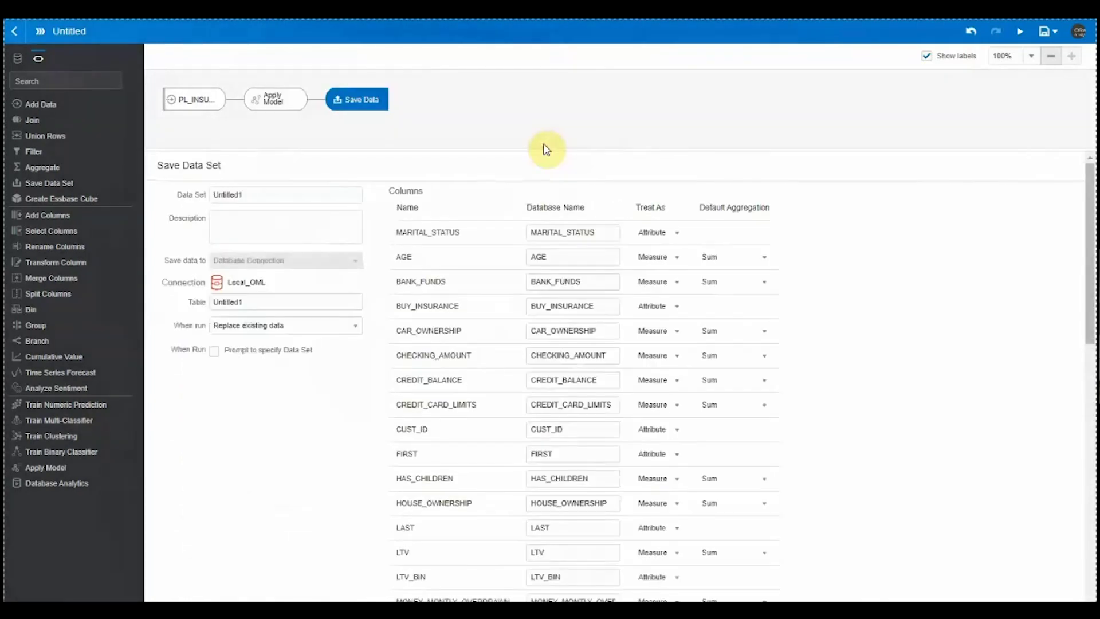
pyautogui.doubleClick(294, 194)
pyautogui.write('PL_SCORING_SVM')
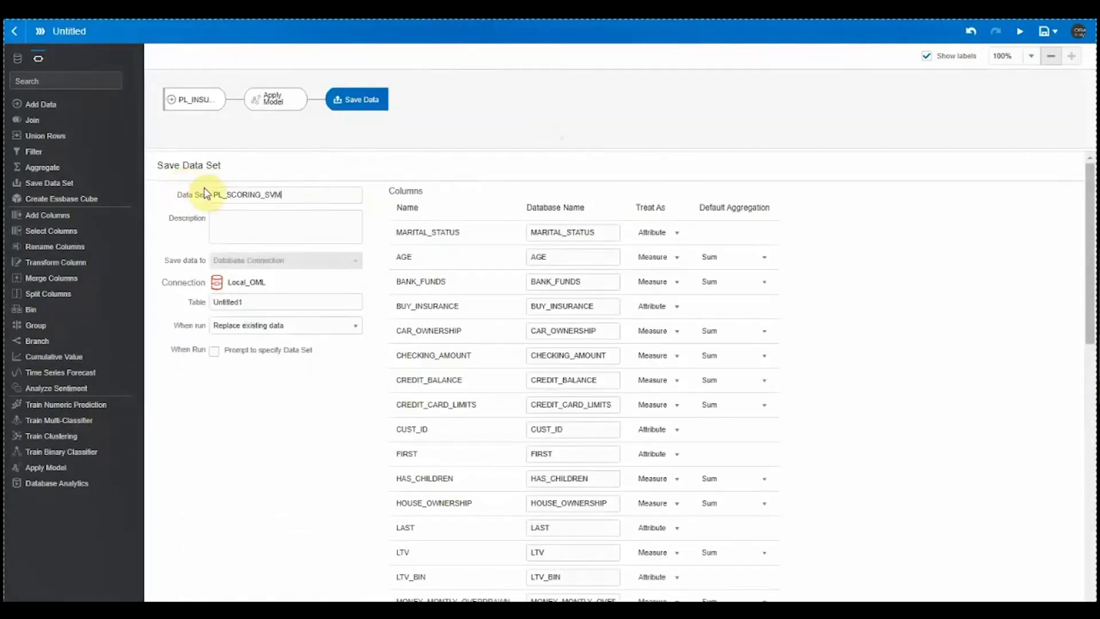
pyautogui.doubleClick(265, 299)
pyautogui.write('PL_SCORING_SVM')
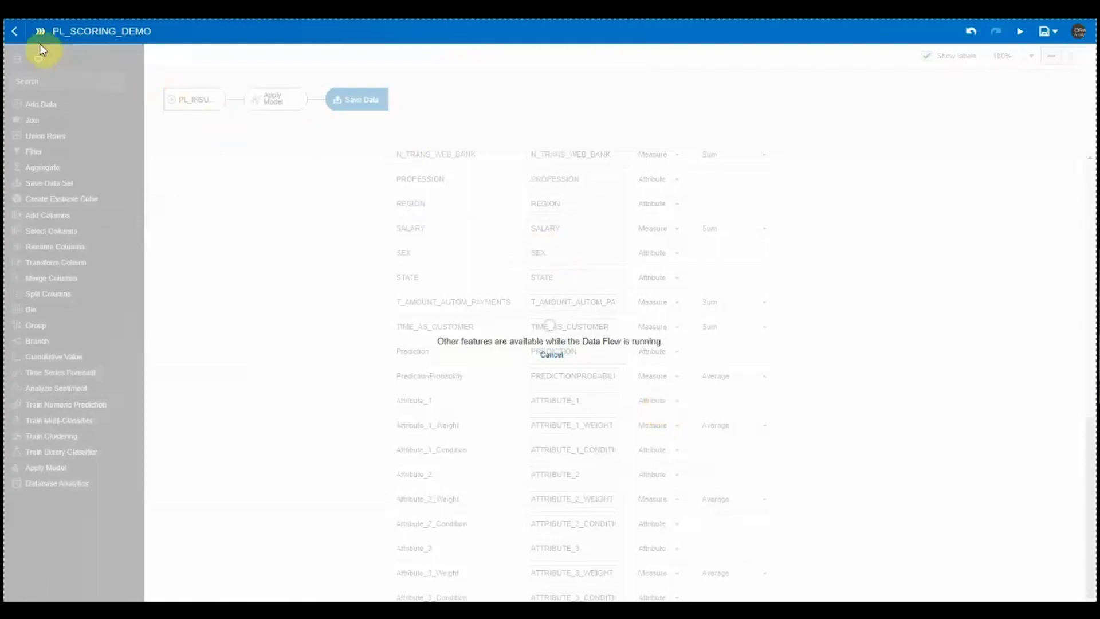
# Leave the data flow and open the PL_SCORING_SVM data set in a new project.
pyautogui.click(22, 35)
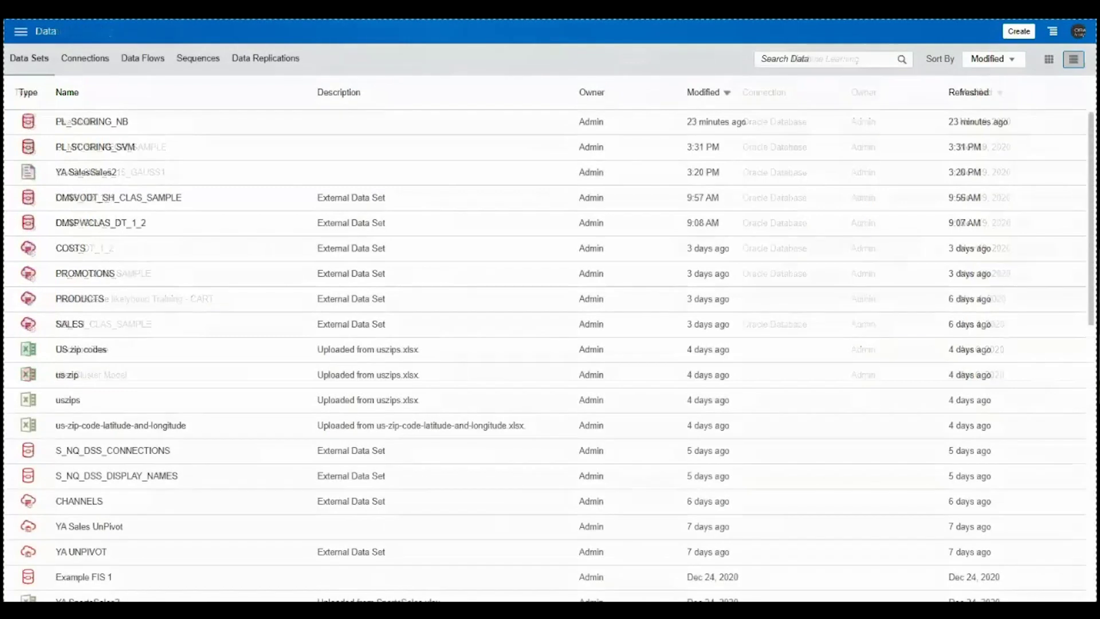
pyautogui.click(104, 154)
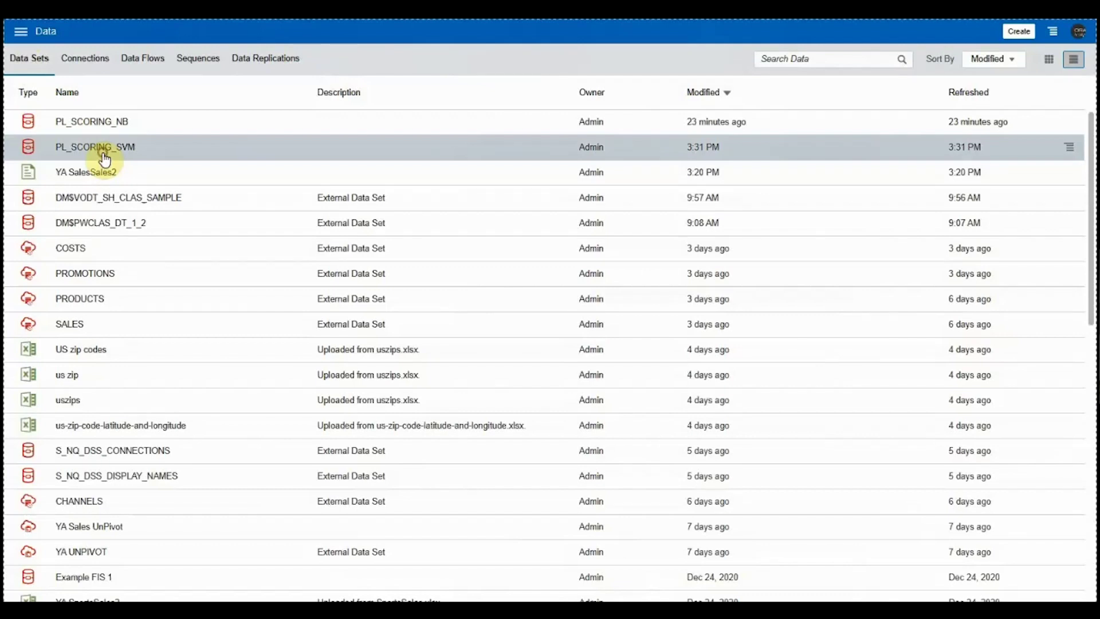
pyautogui.doubleClick(104, 159)
# Build a table of CUST_ID, Prediction and PredictionProbability from PL_SCORING_SVM, and select the Prediction Details table.
pyautogui.moveTo(69, 153); pyautogui.dragTo(63, 327)
pyautogui.doubleClick(66, 324)
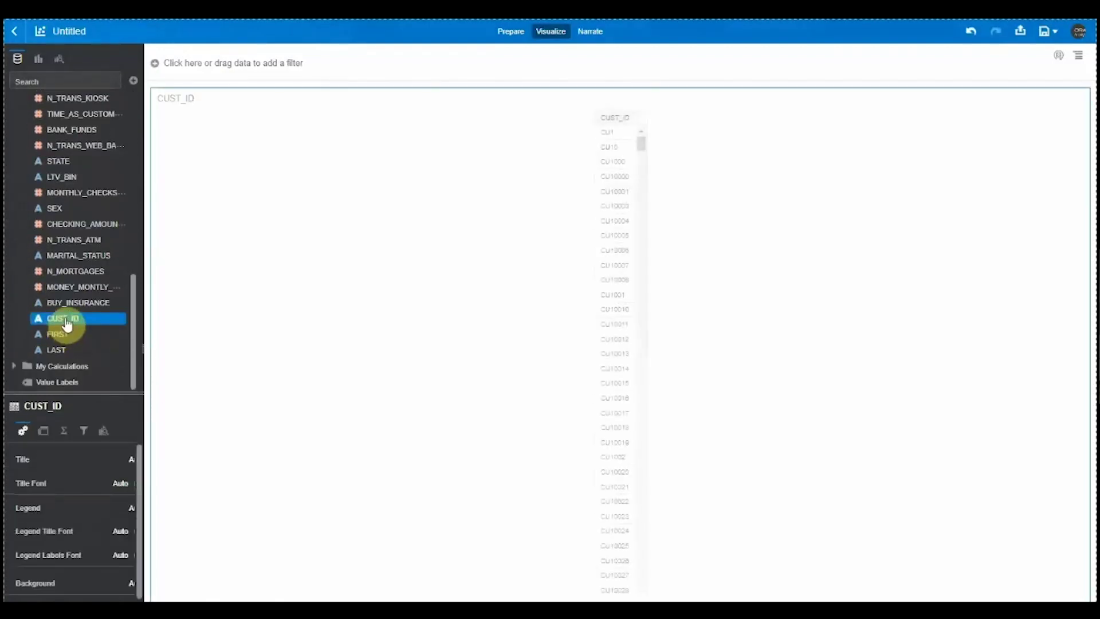
pyautogui.scroll(10, 63, 320)
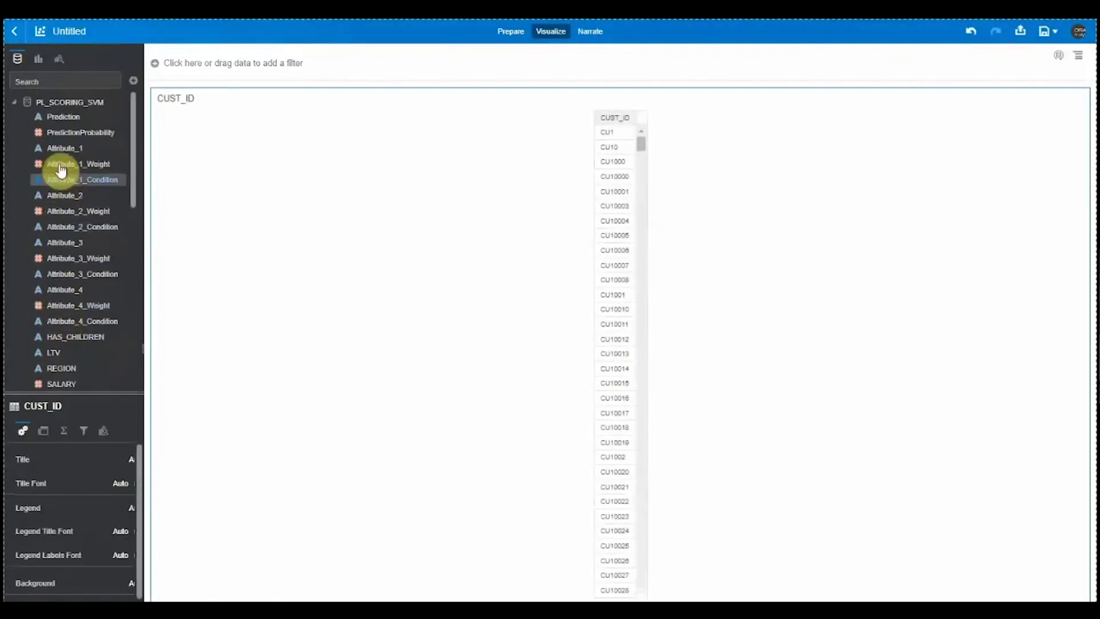
pyautogui.doubleClick(64, 118)
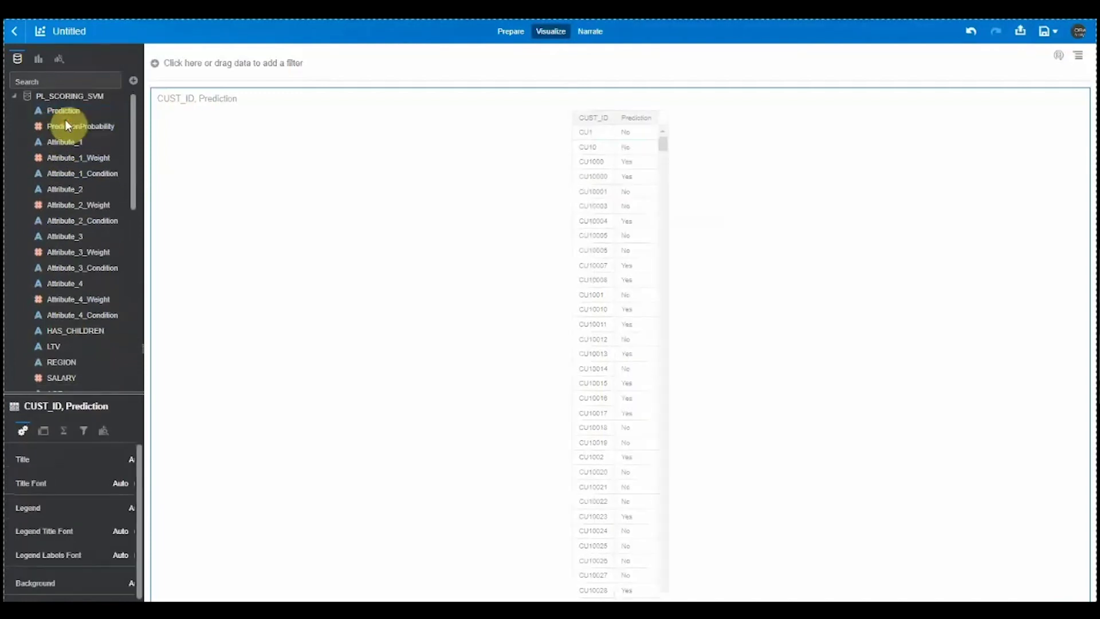
pyautogui.click(67, 126)
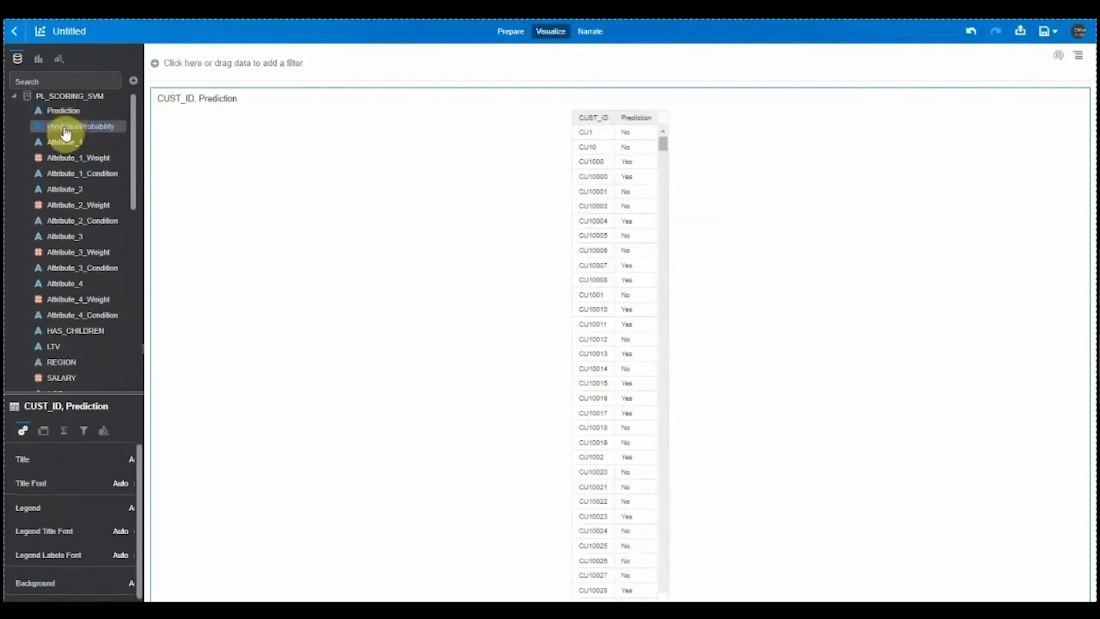
pyautogui.doubleClick(67, 127)
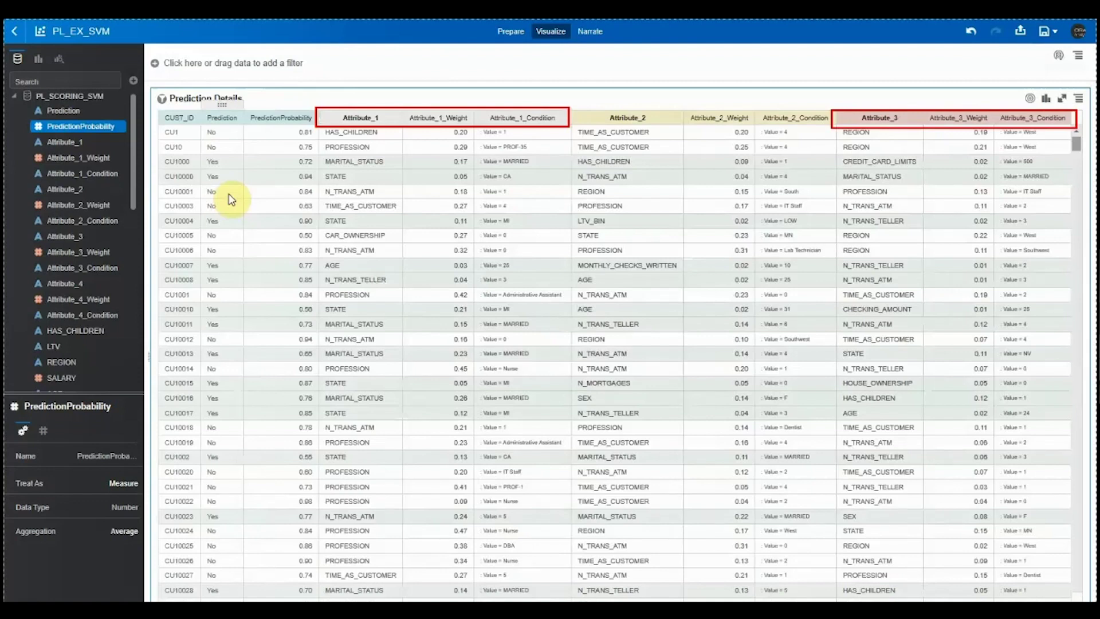
pyautogui.click(227, 201)
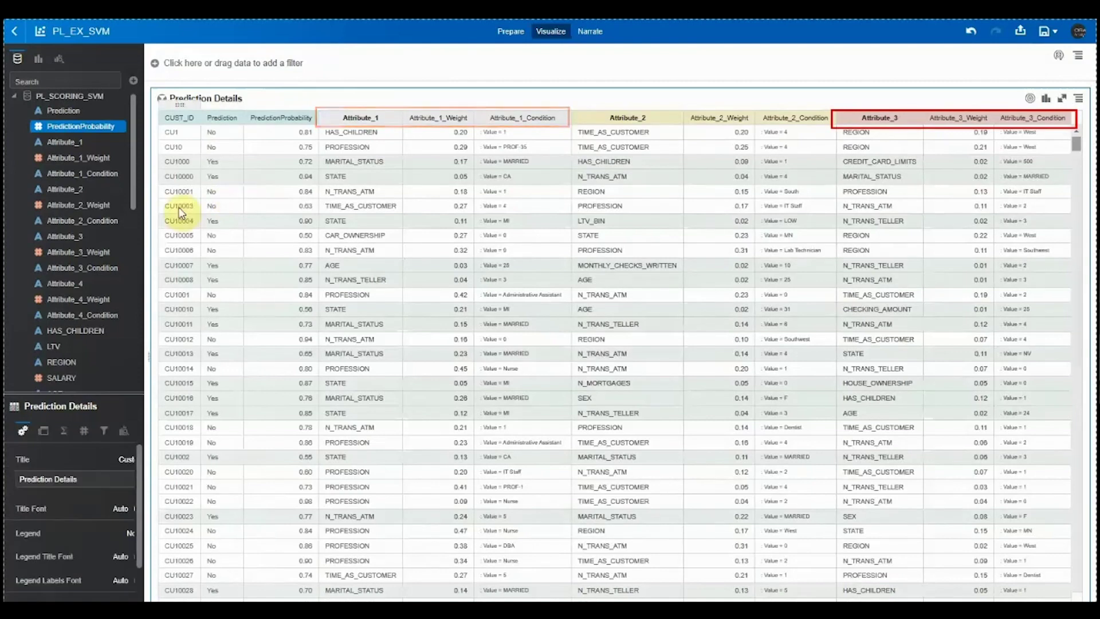